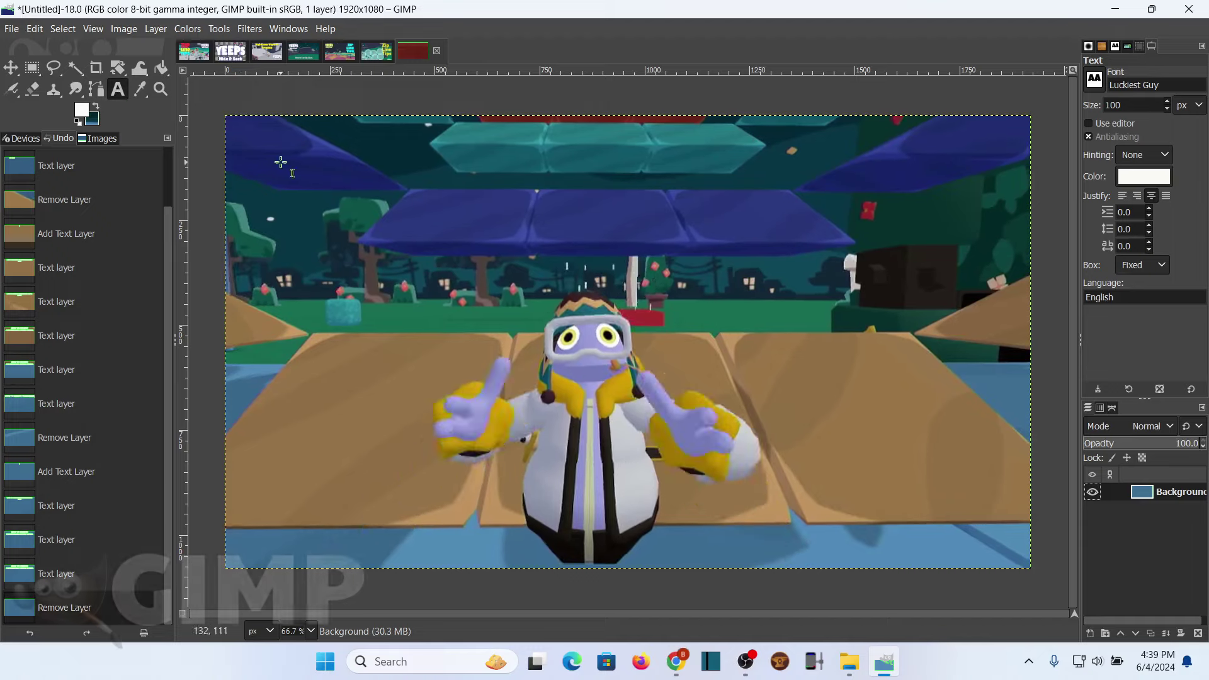
- Draw a text box across the top, type 'how to create thumbnails with gimp', and select it all
drag(240, 126, 997, 285)
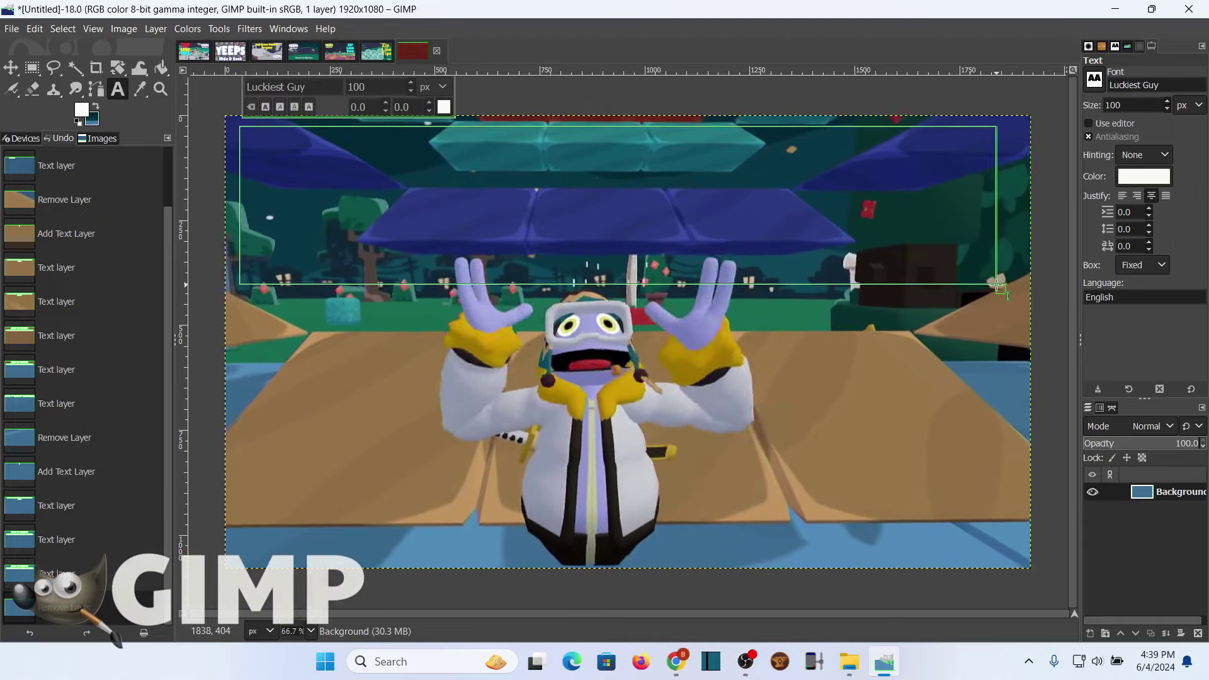
text(how to create )
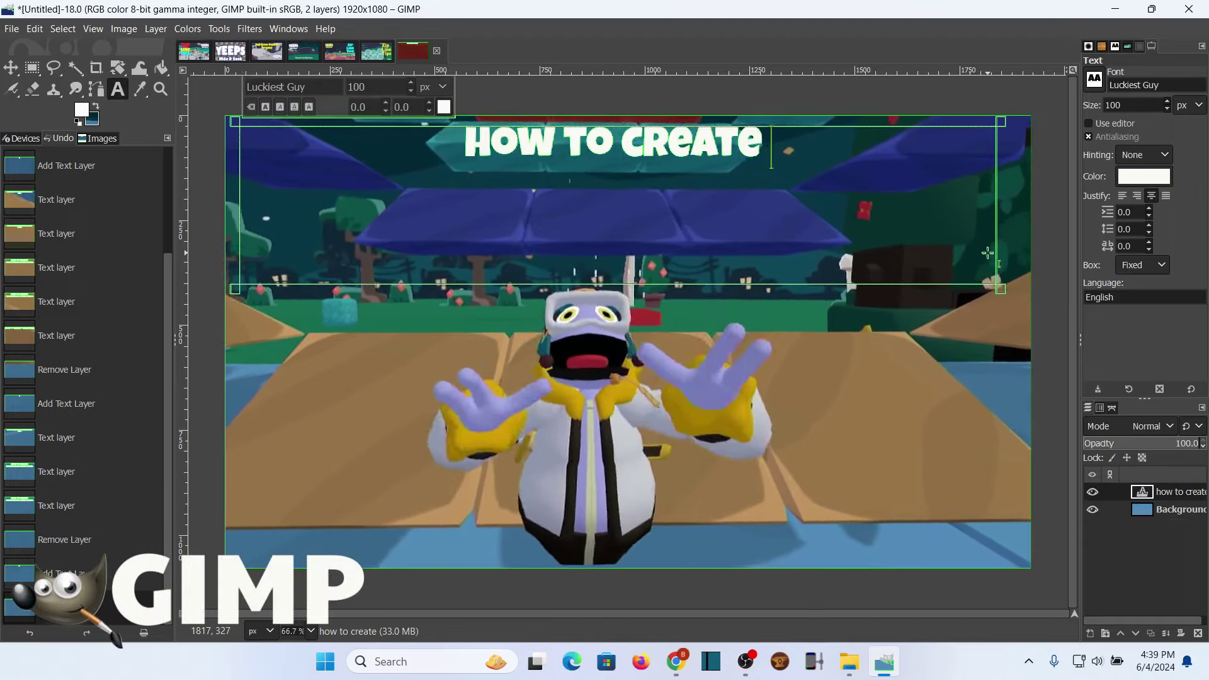
text(thumbnail)
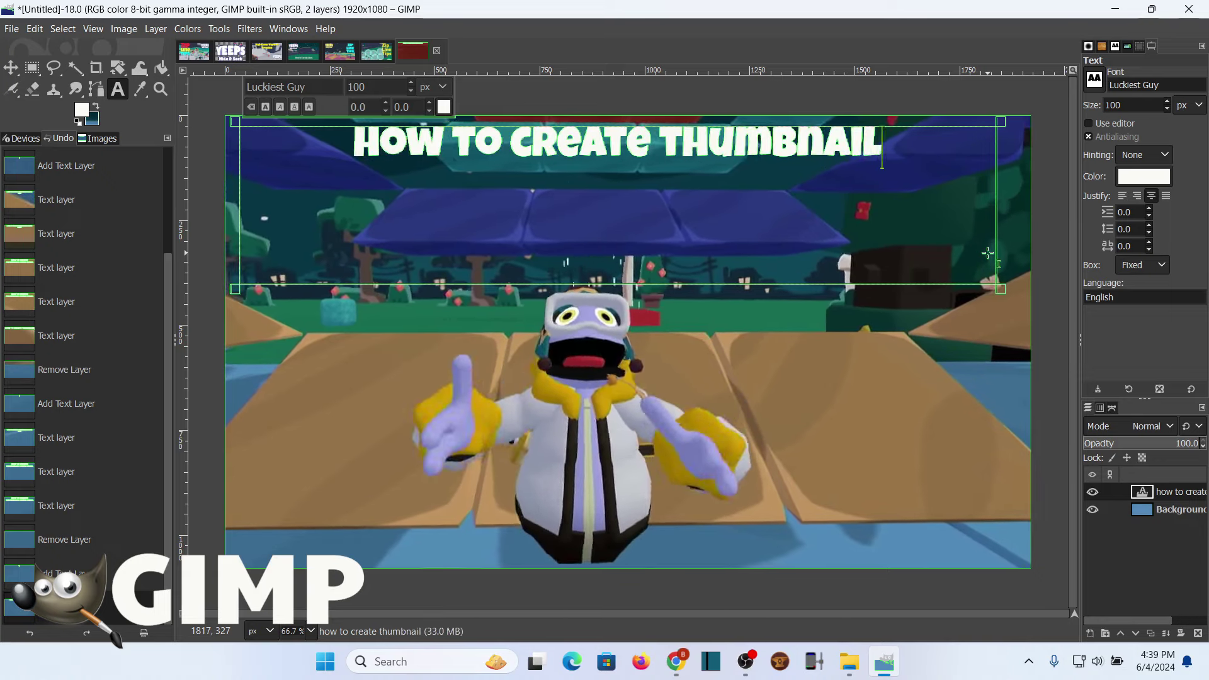
text(s with gimp)
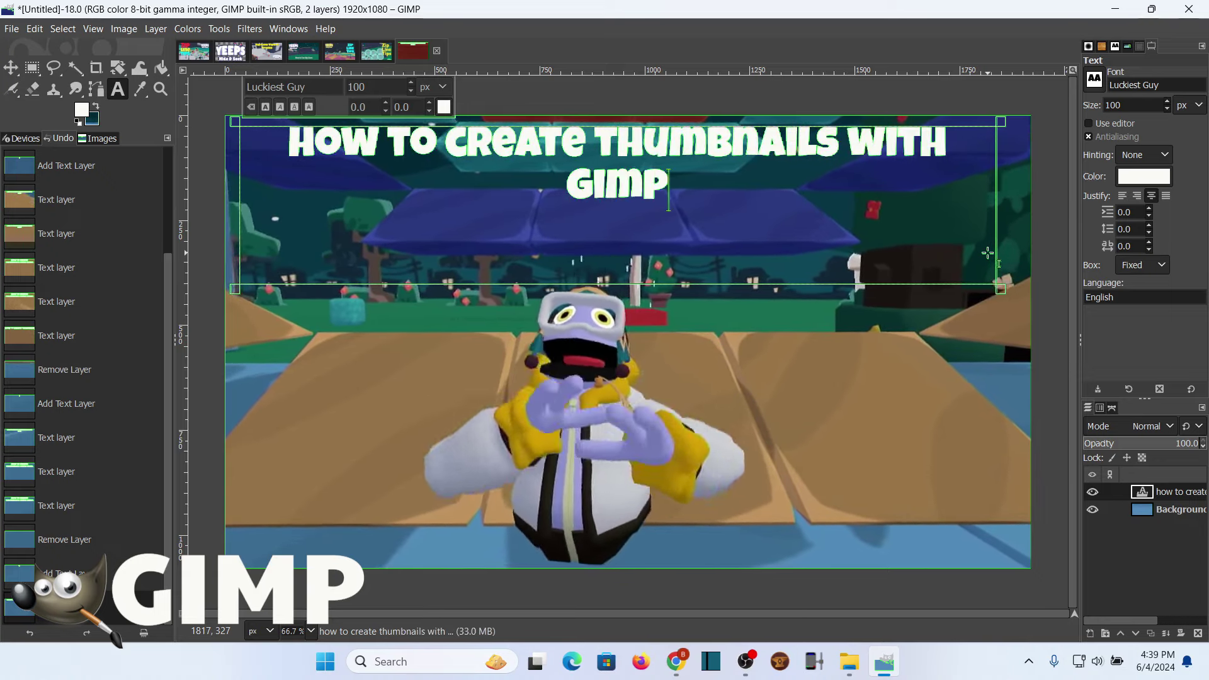
drag(669, 189, 545, 198)
key(ctrl+a)
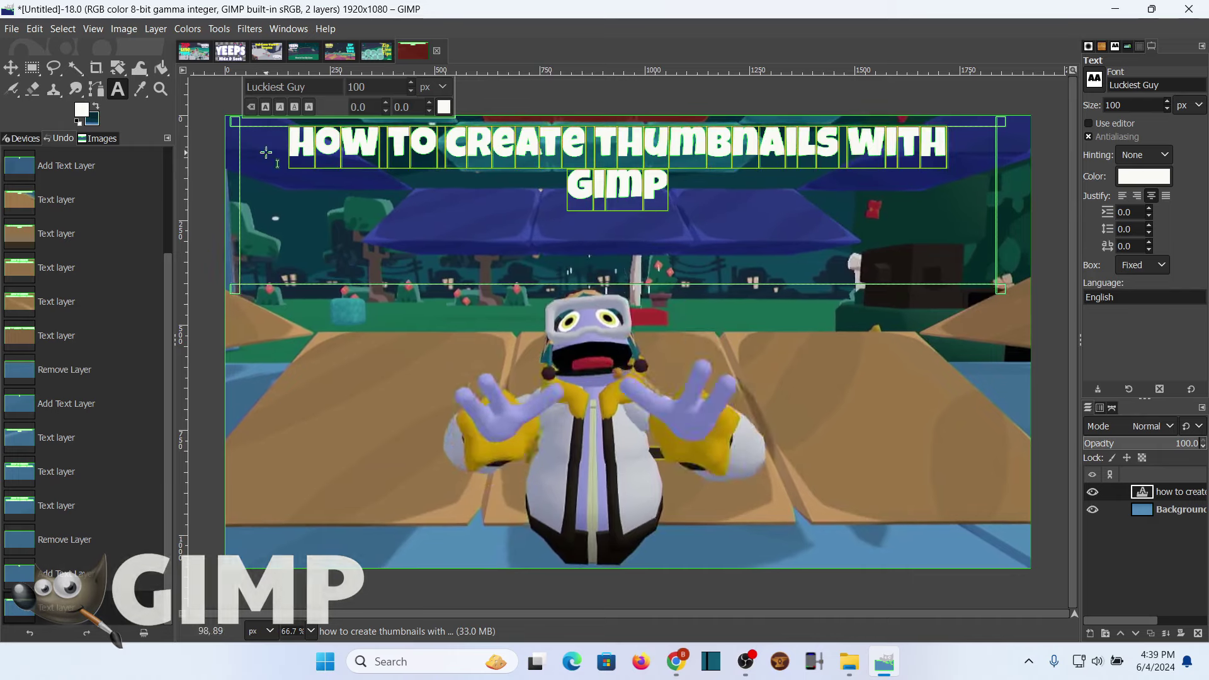
- Resize the title text to 200 px, then reduce it to 150 px
triple_click(365, 87)
text(200)
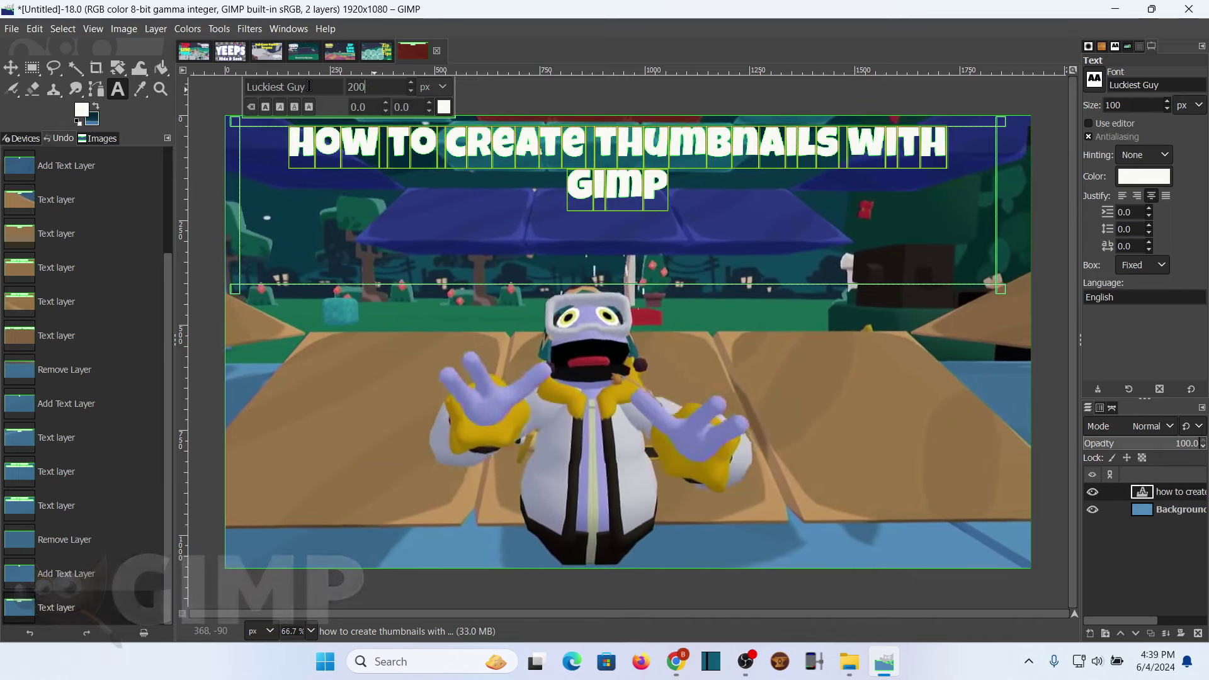
key(Return)
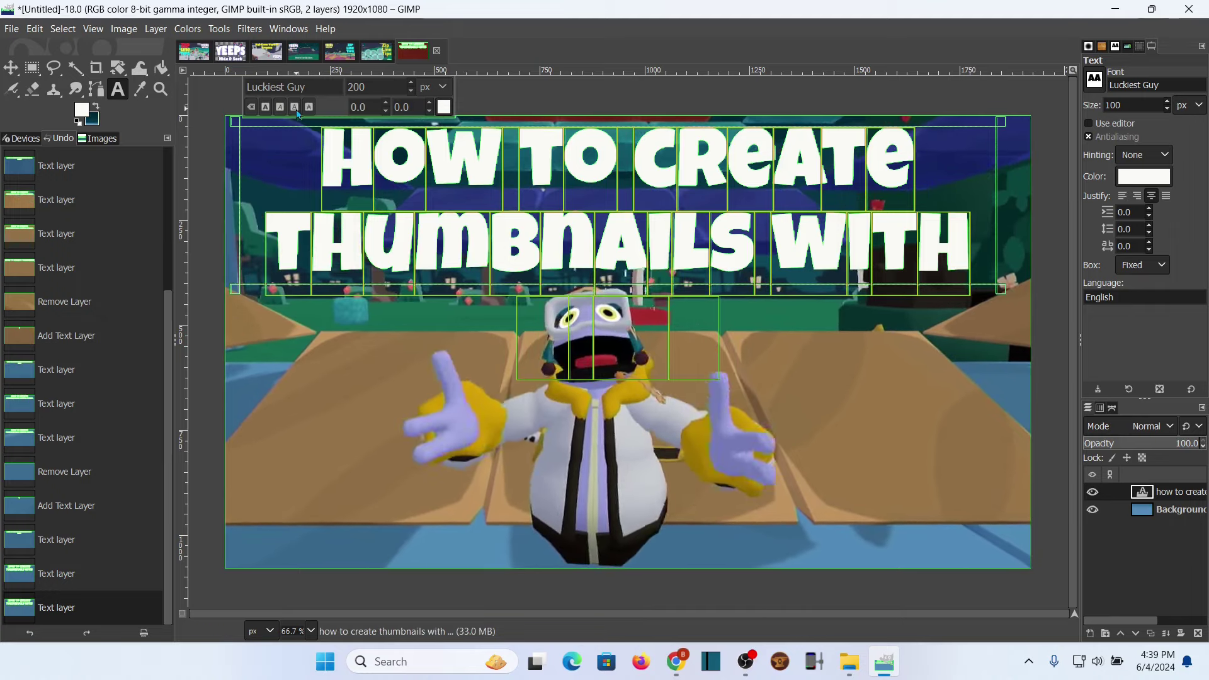
drag(374, 86, 308, 91)
text(150)
key(Return)
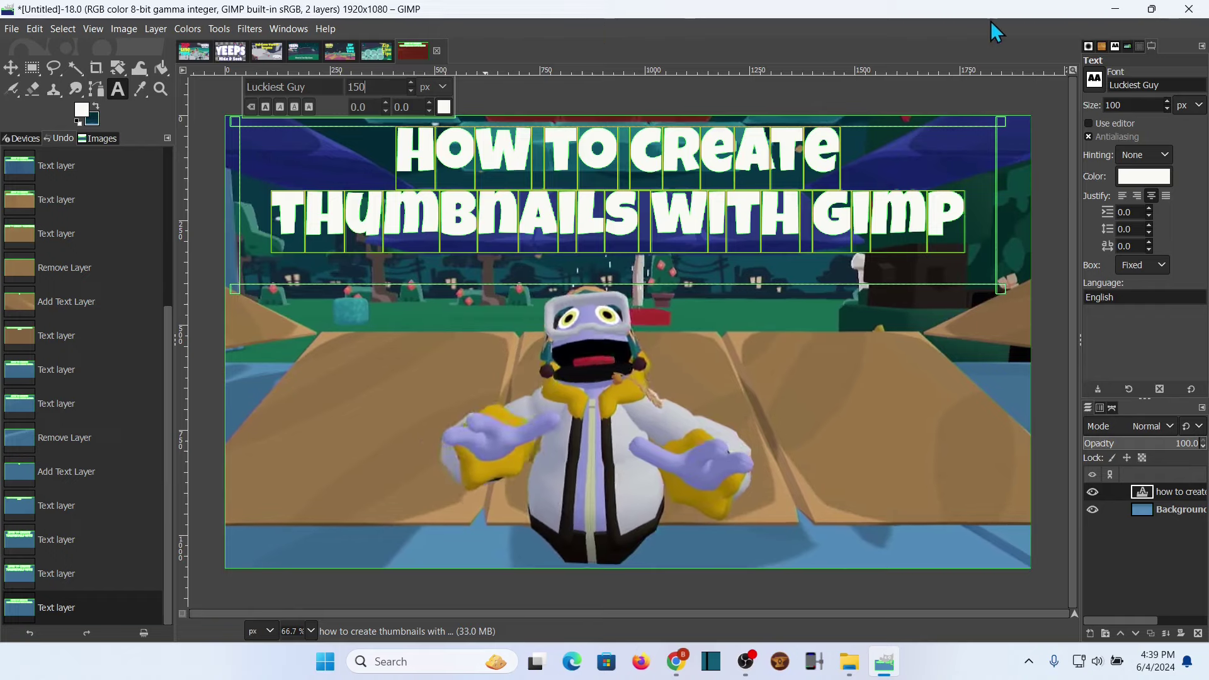
- Hide the title layer and start a new top caption reading 'its boring'
click(1180, 510)
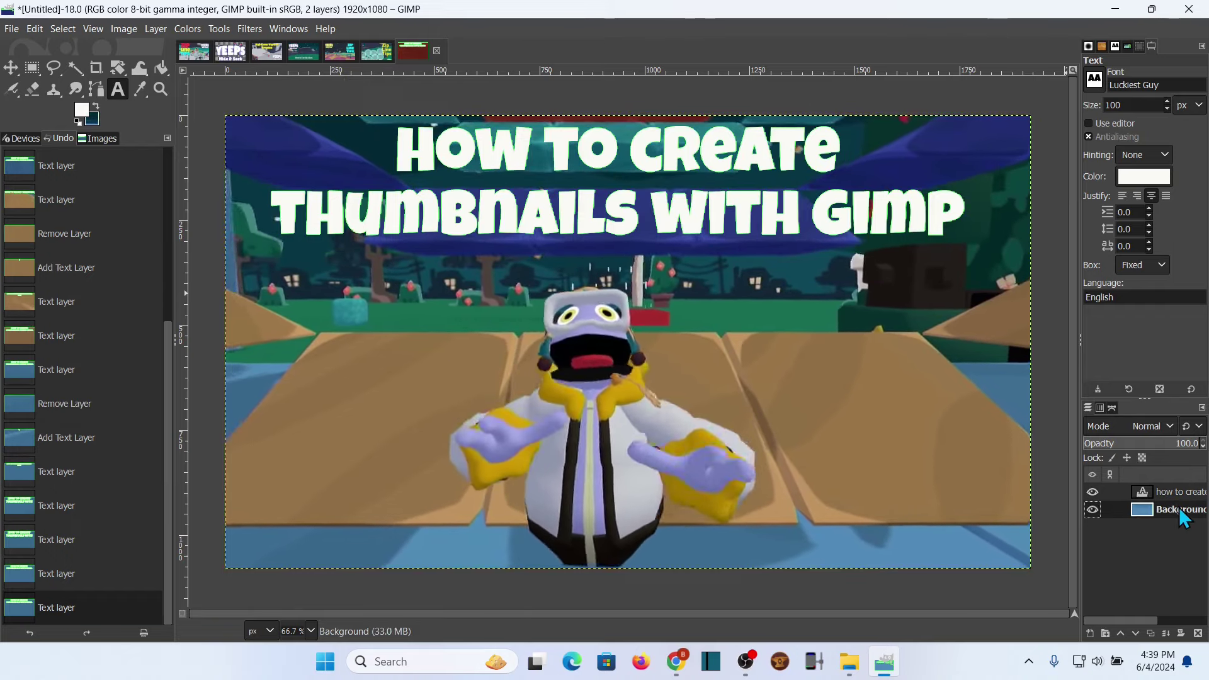
click(1093, 492)
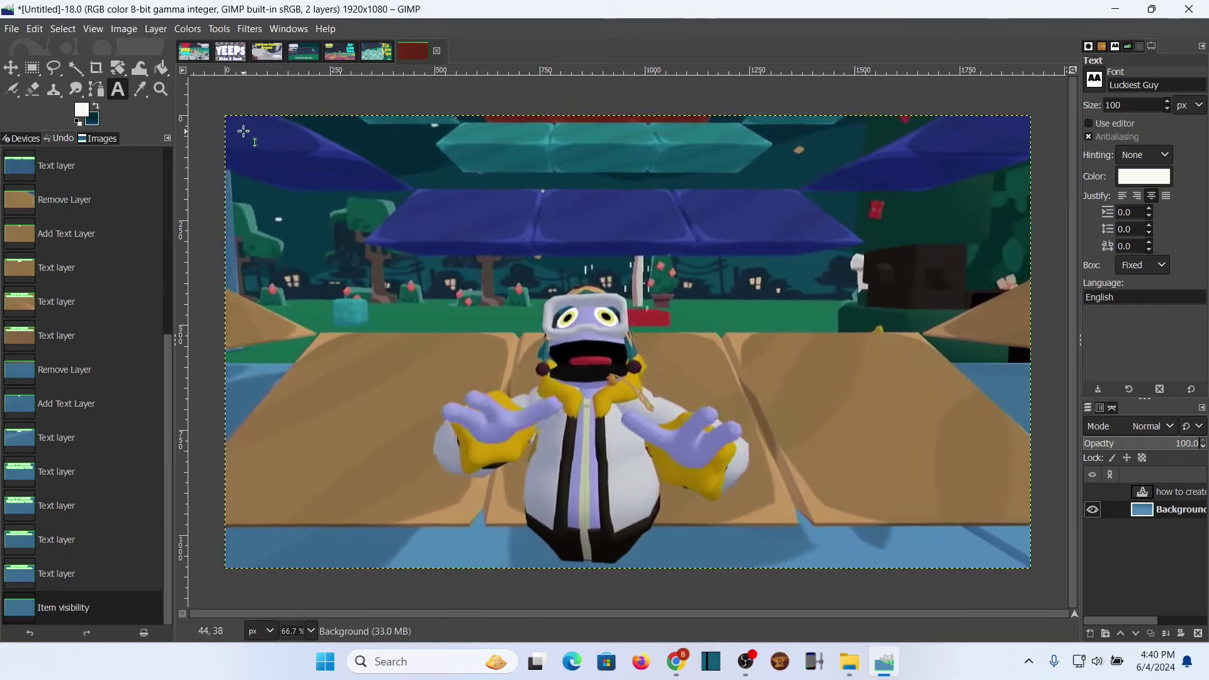
drag(238, 125, 1011, 283)
text(its boring c)
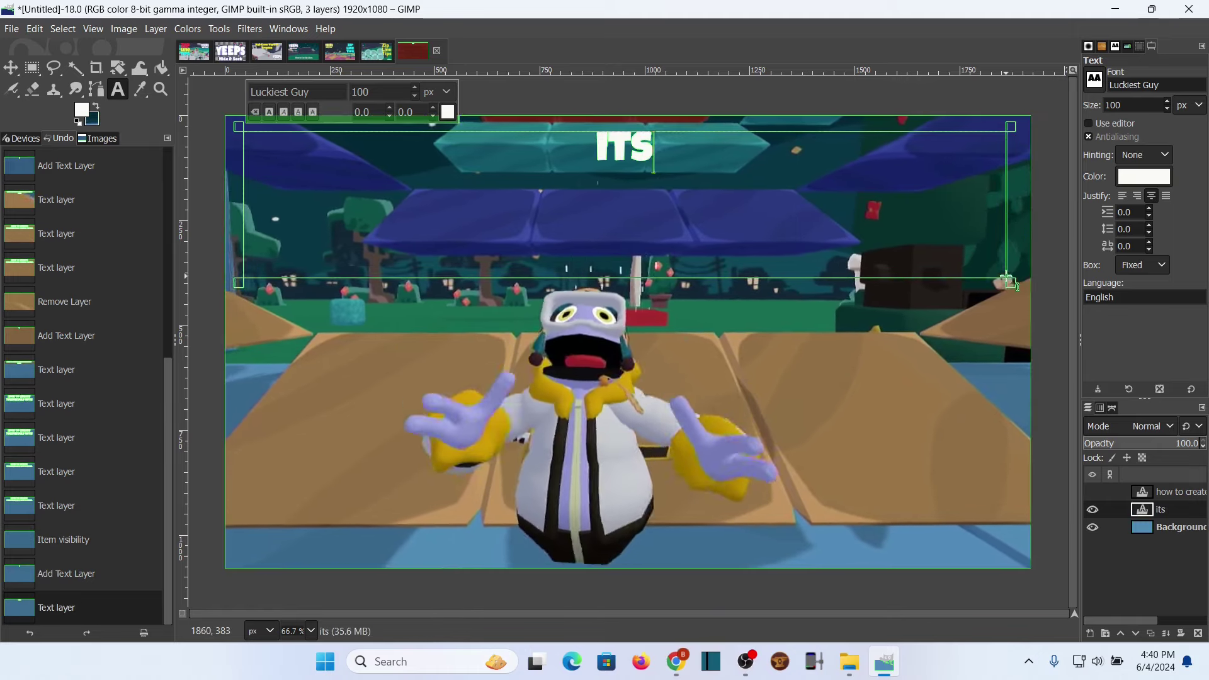
key(BackSpace)
key(BackSpace)
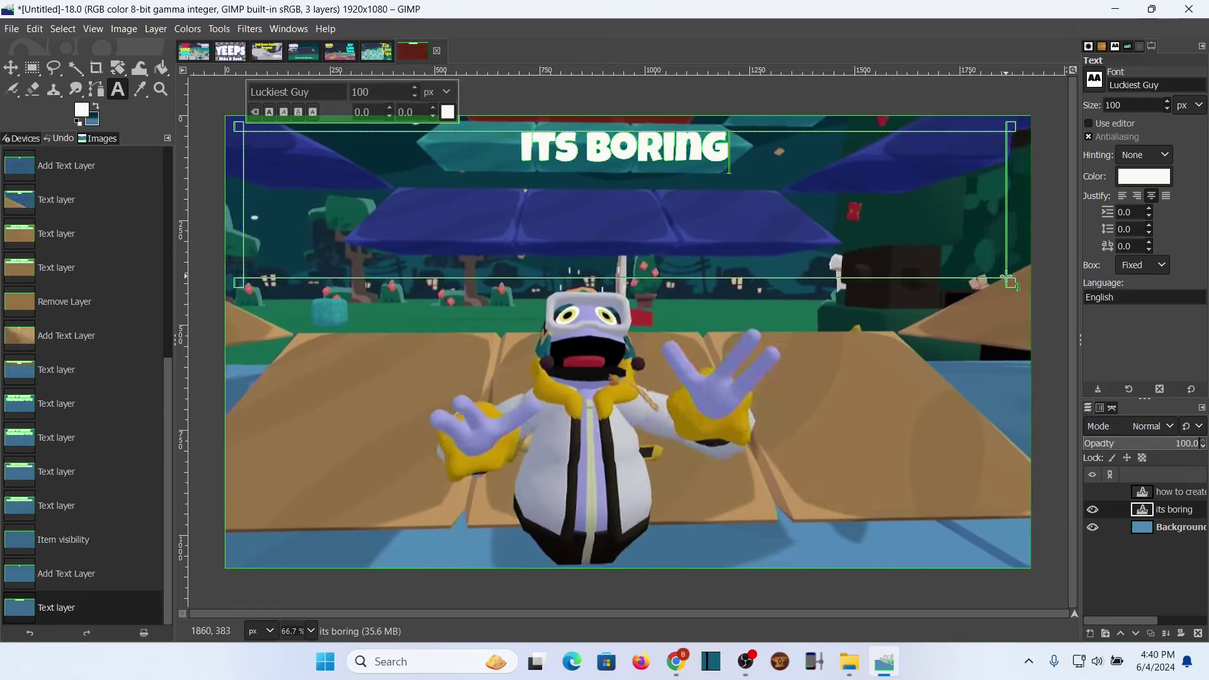
- Finish the caption with ', cause rainbow just talks and talks!' and hide its layer
text(, cause)
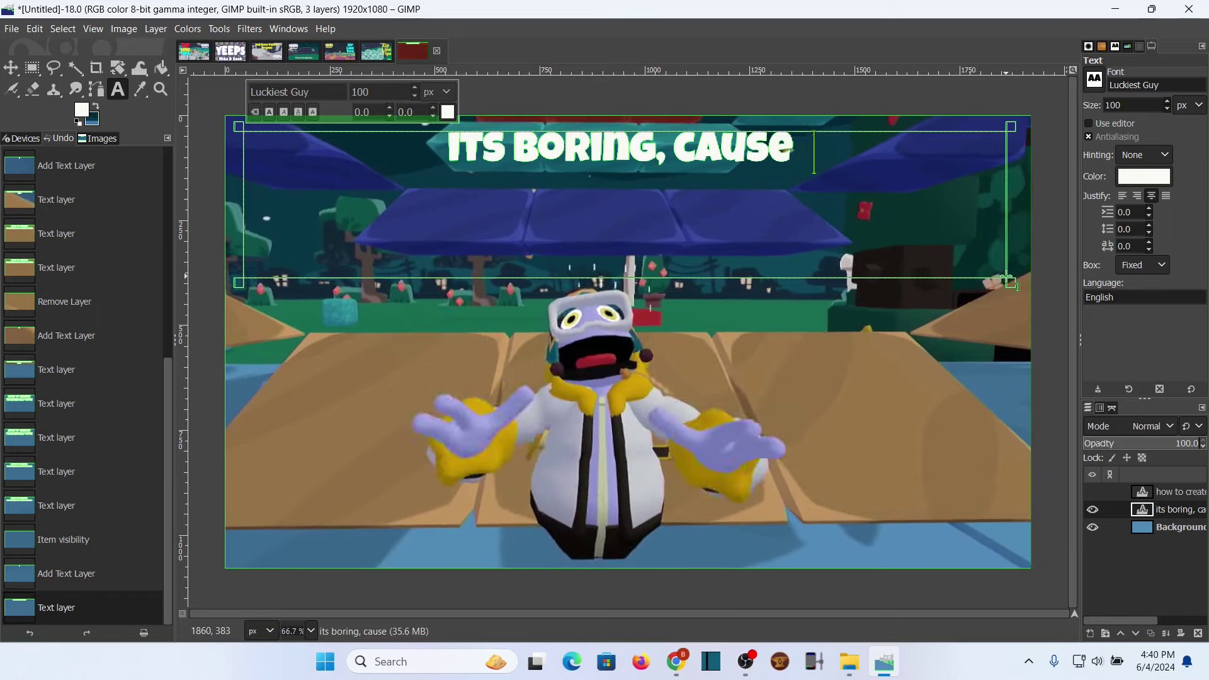
text( rainbow j)
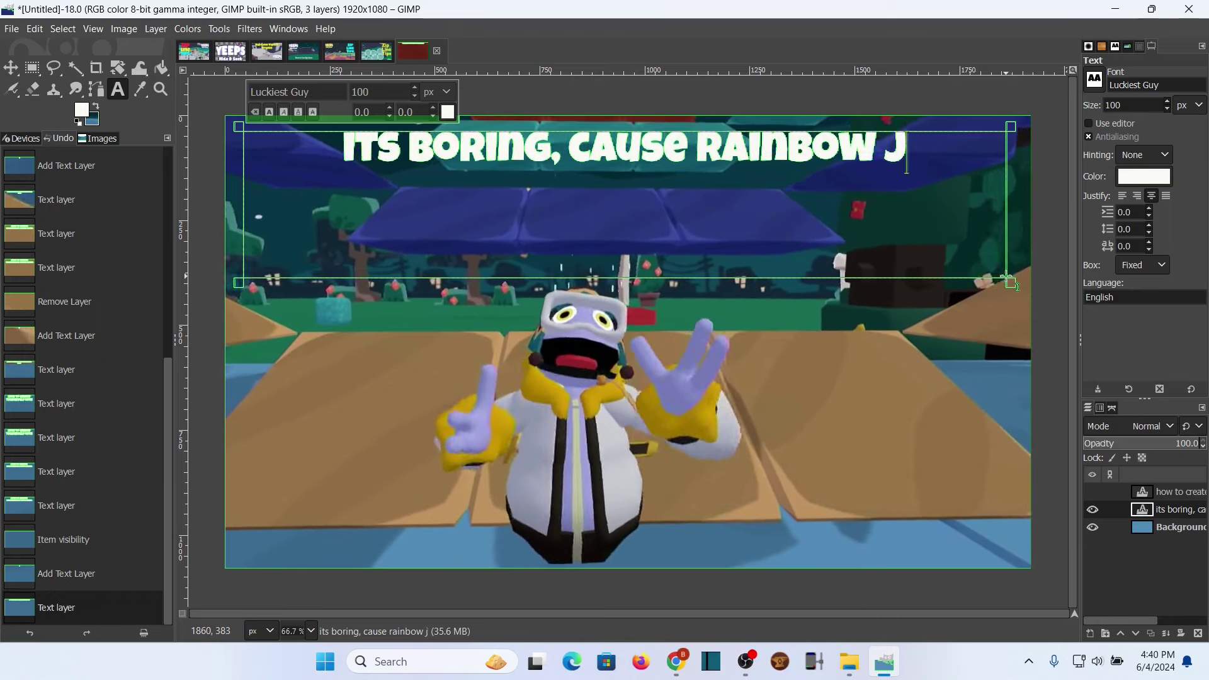
text(ust talks and talks!)
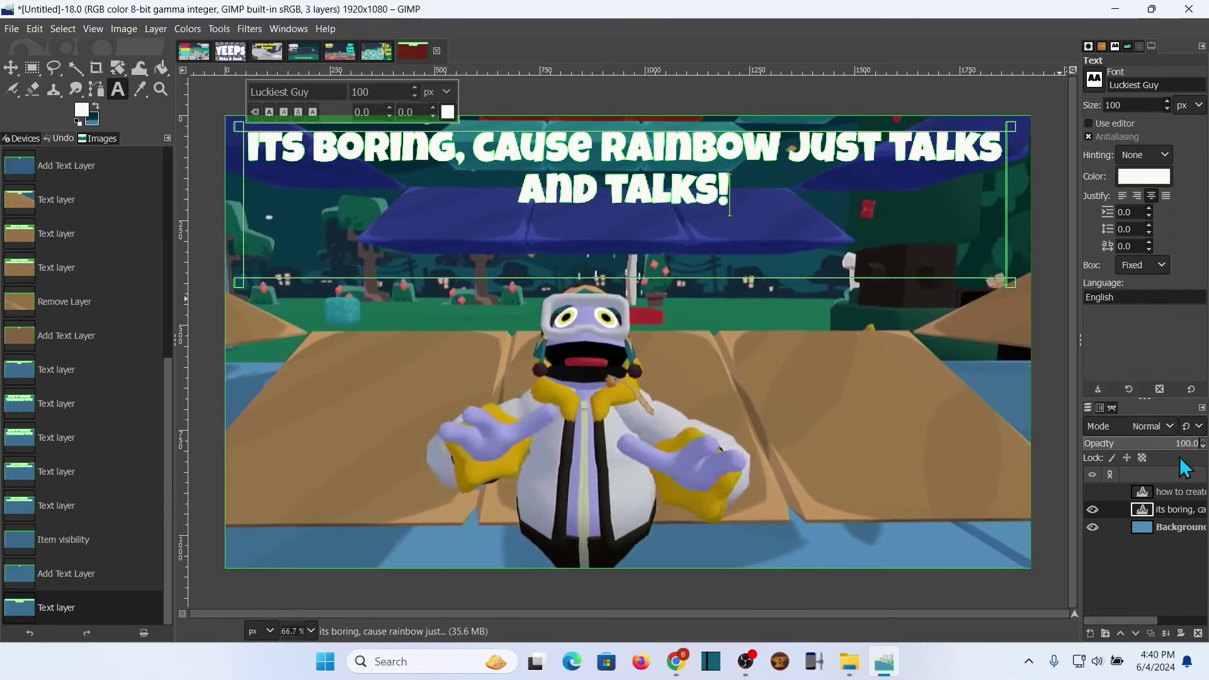
click(1177, 529)
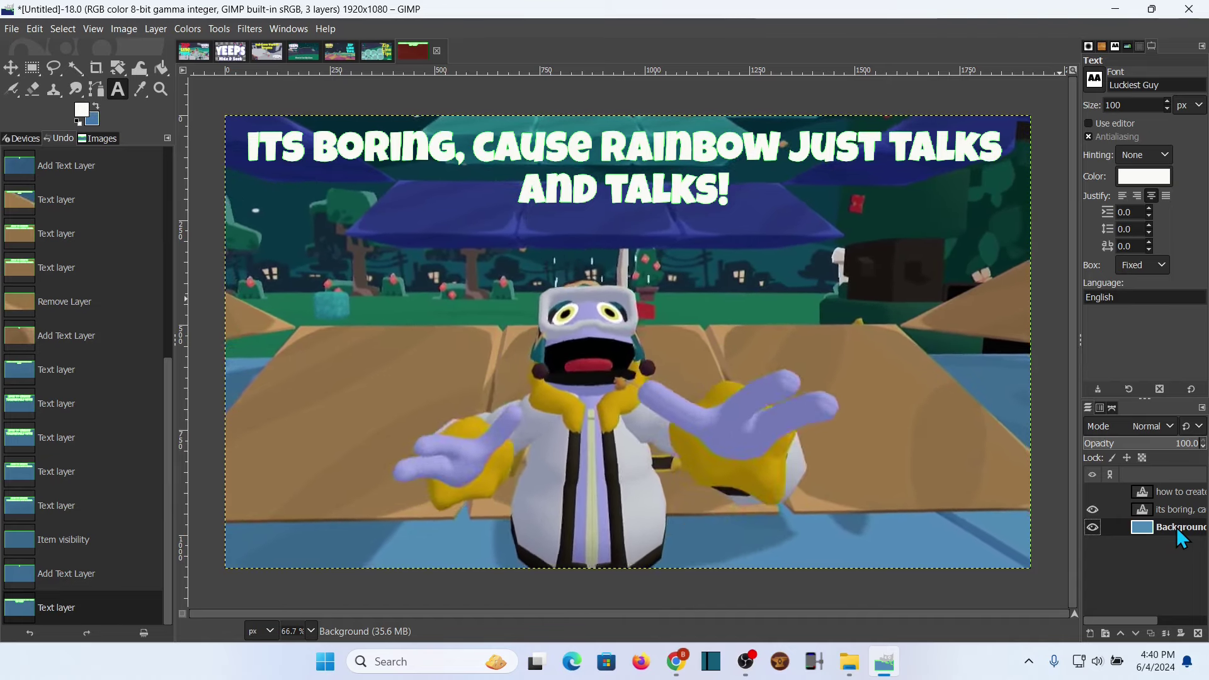
click(1092, 509)
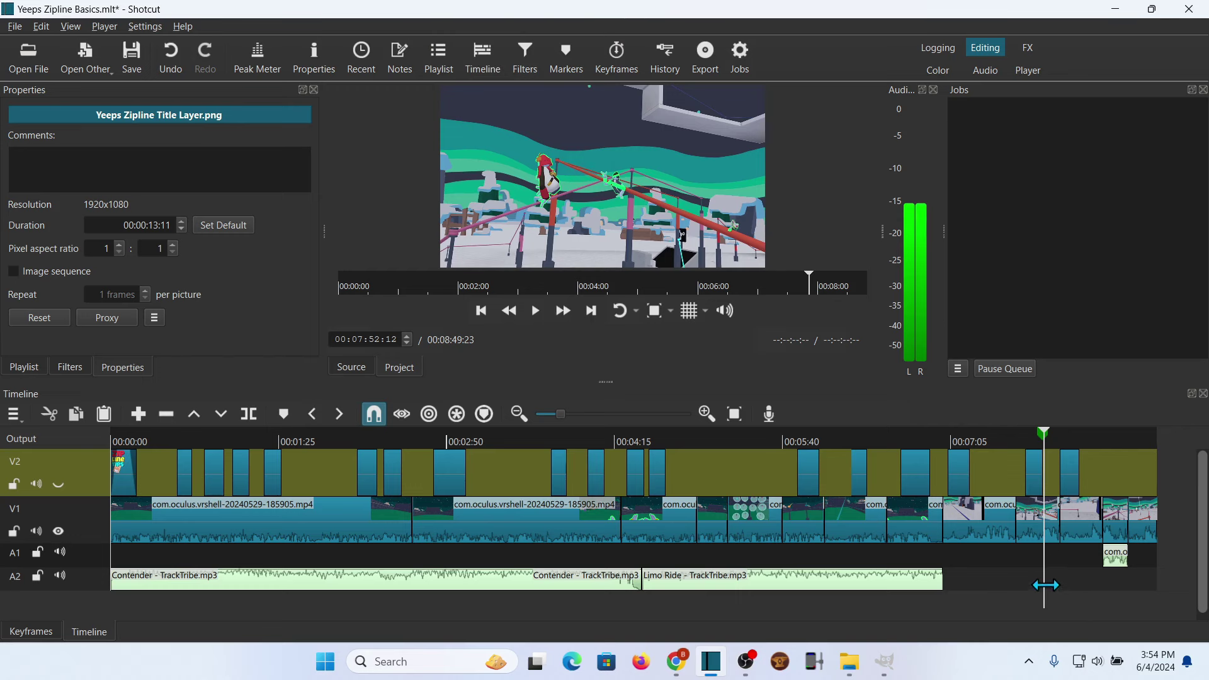
- Step forward a frame, then drag the playhead back to 00:07:51:23
key(Right)
key(Right)
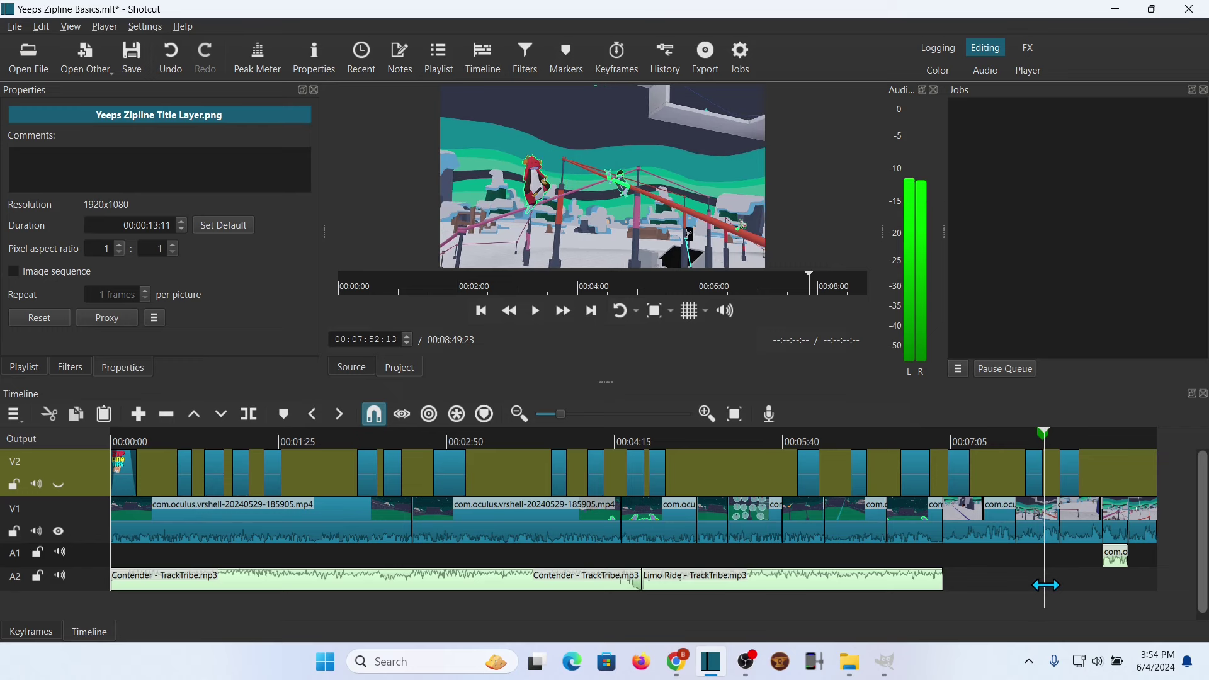
drag(1046, 585, 1042, 585)
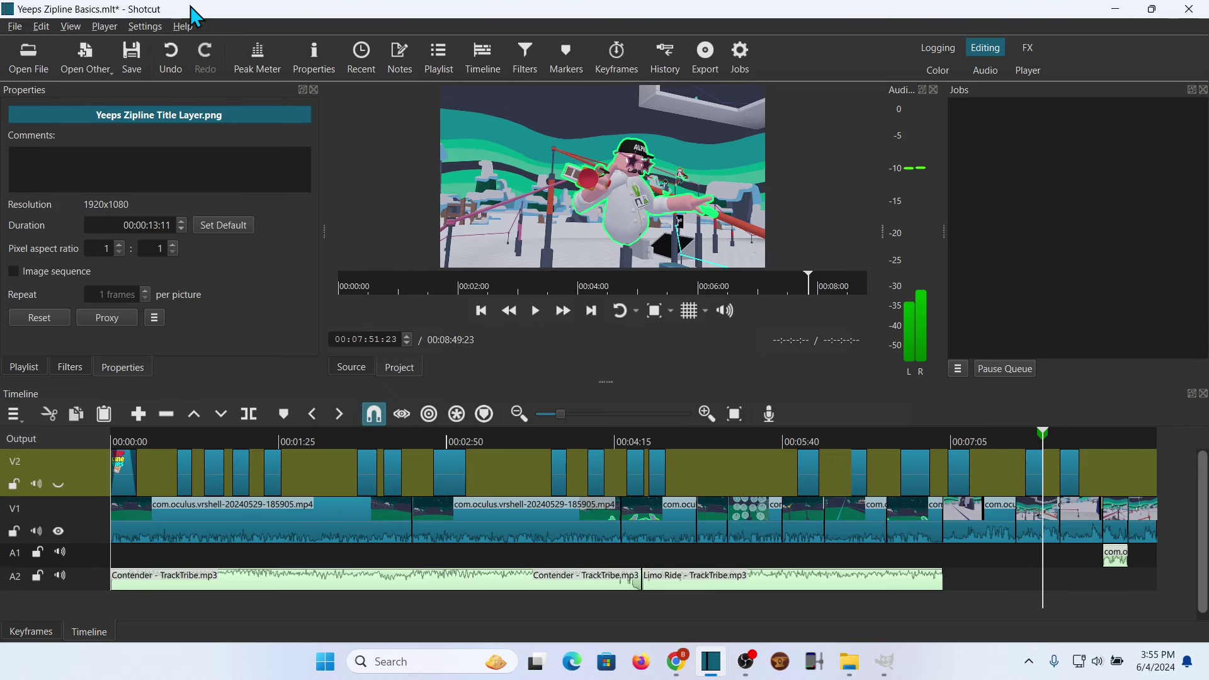
- Export the current frame as PNG Shotcut_00_07_51_767 into the GIMP How to Create Thumbnail folder
click(14, 26)
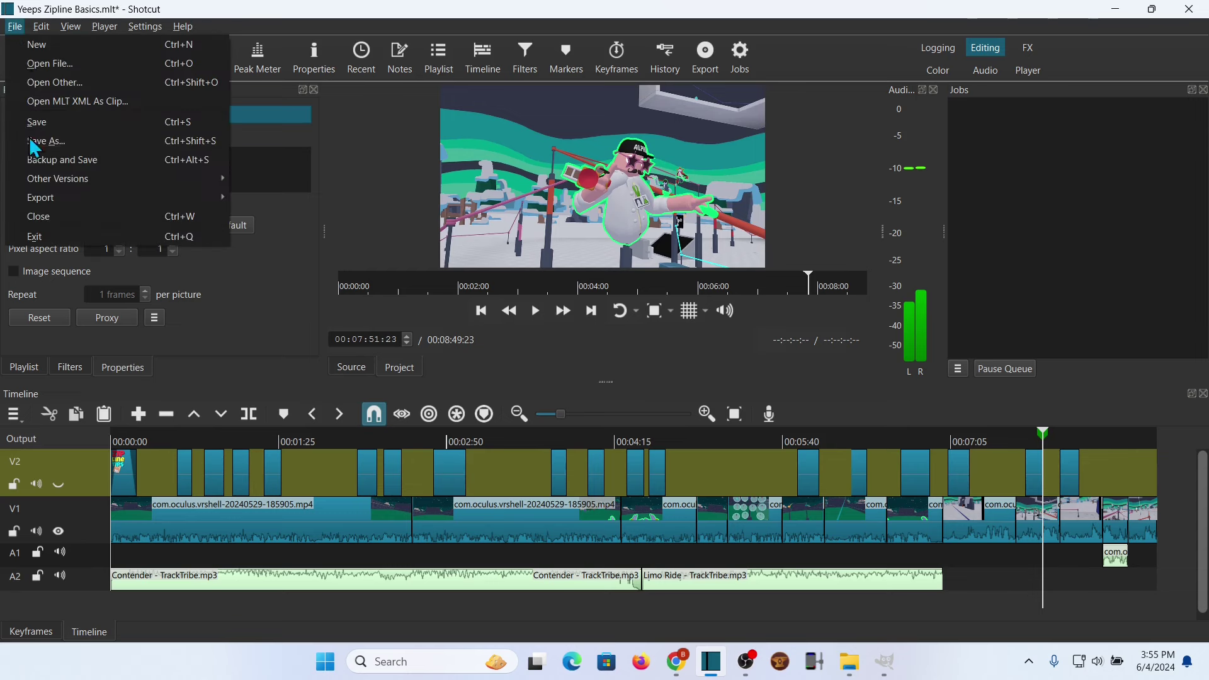
mouse_move(42, 199)
click(308, 200)
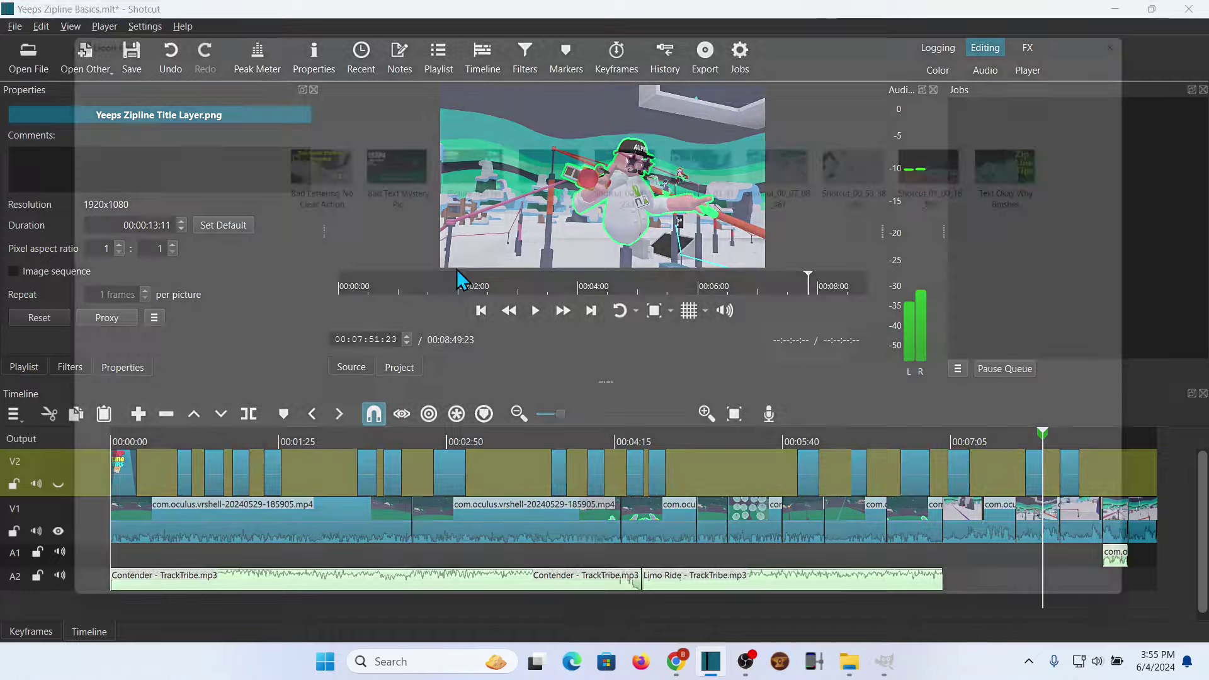
click(111, 409)
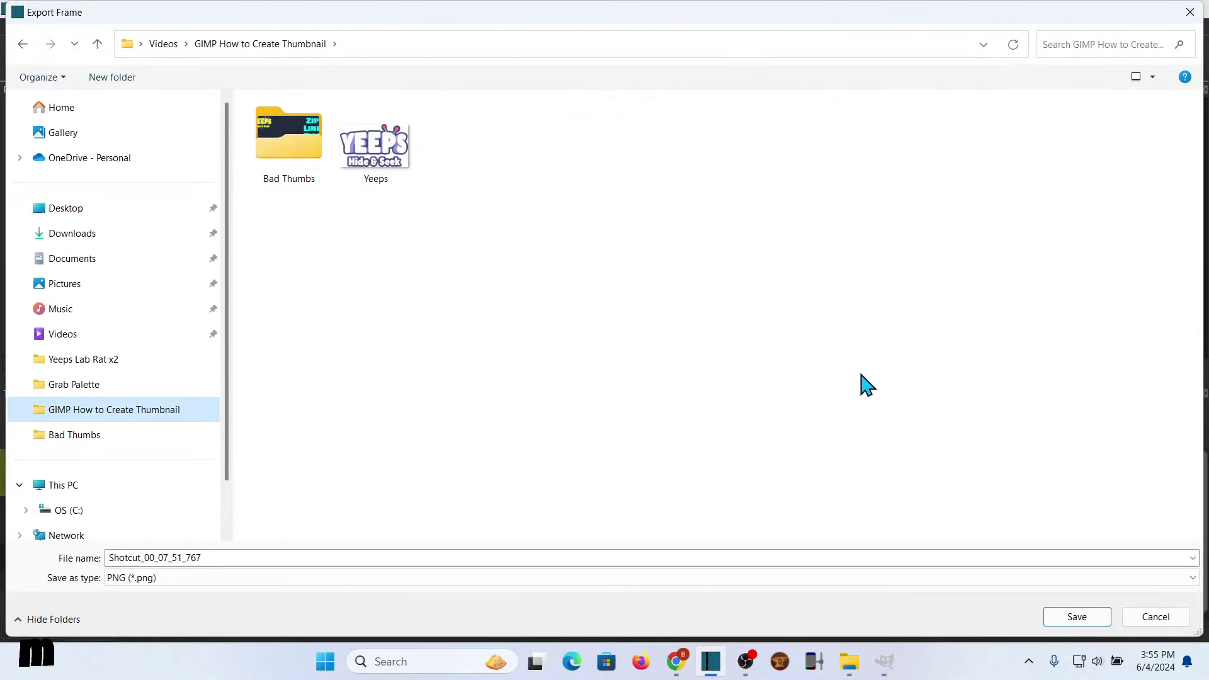
click(1078, 617)
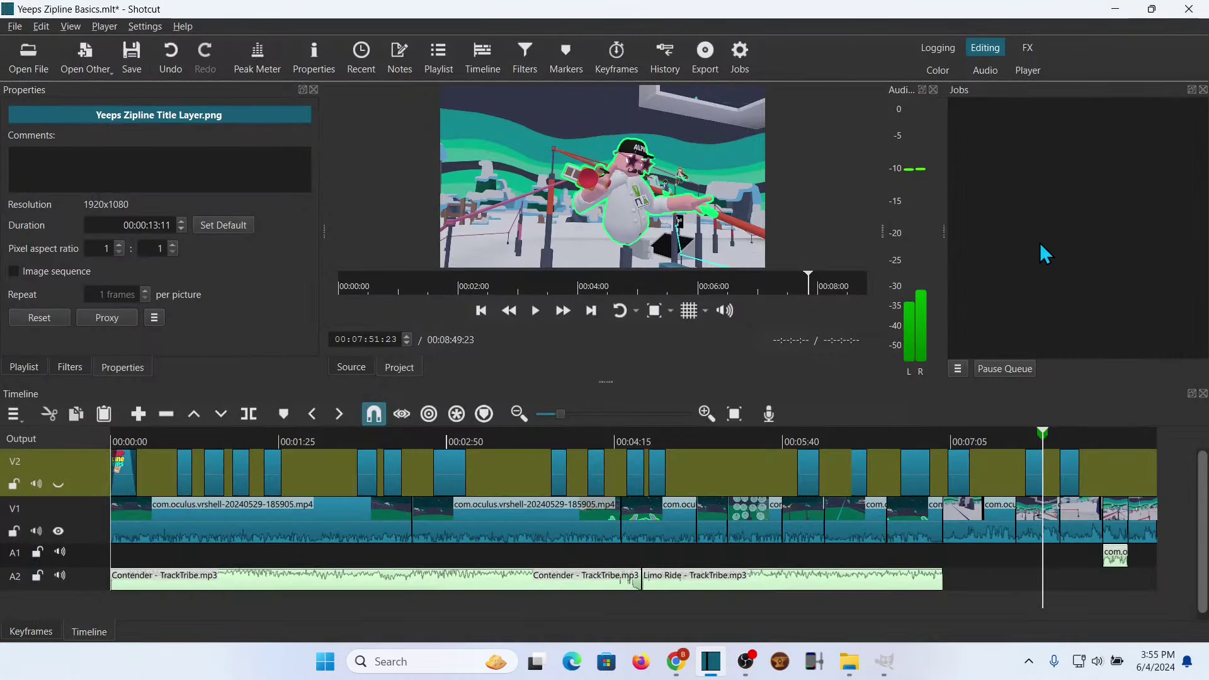
- Minimize Shotcut and open Shotcut_00_07_51_767 from File Explorer in GIMP
click(1116, 10)
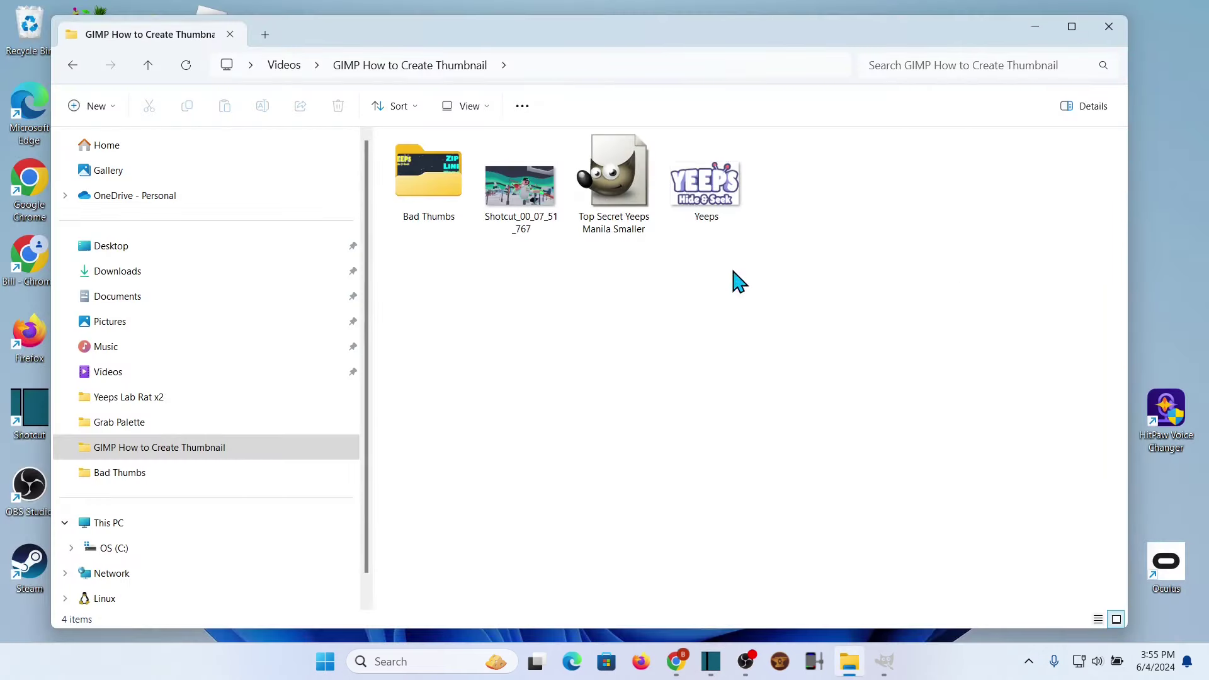
double_click(540, 206)
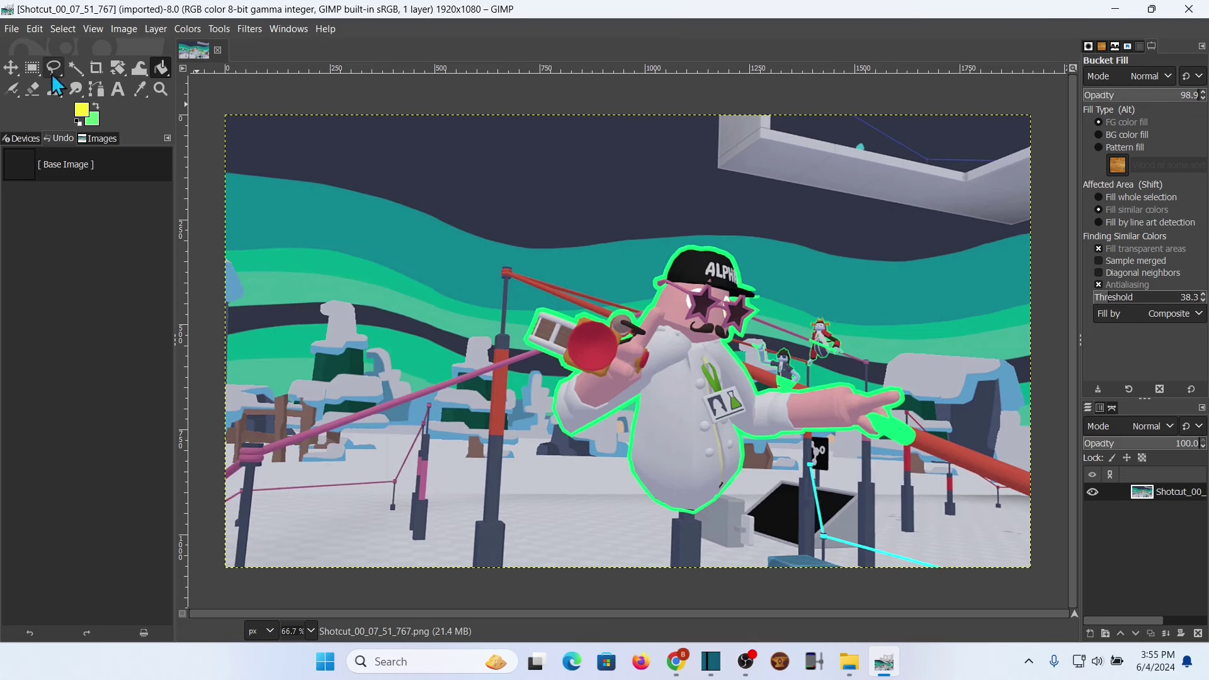
- Open and cancel the Open Image dialog, then switch to the Text tool
click(12, 29)
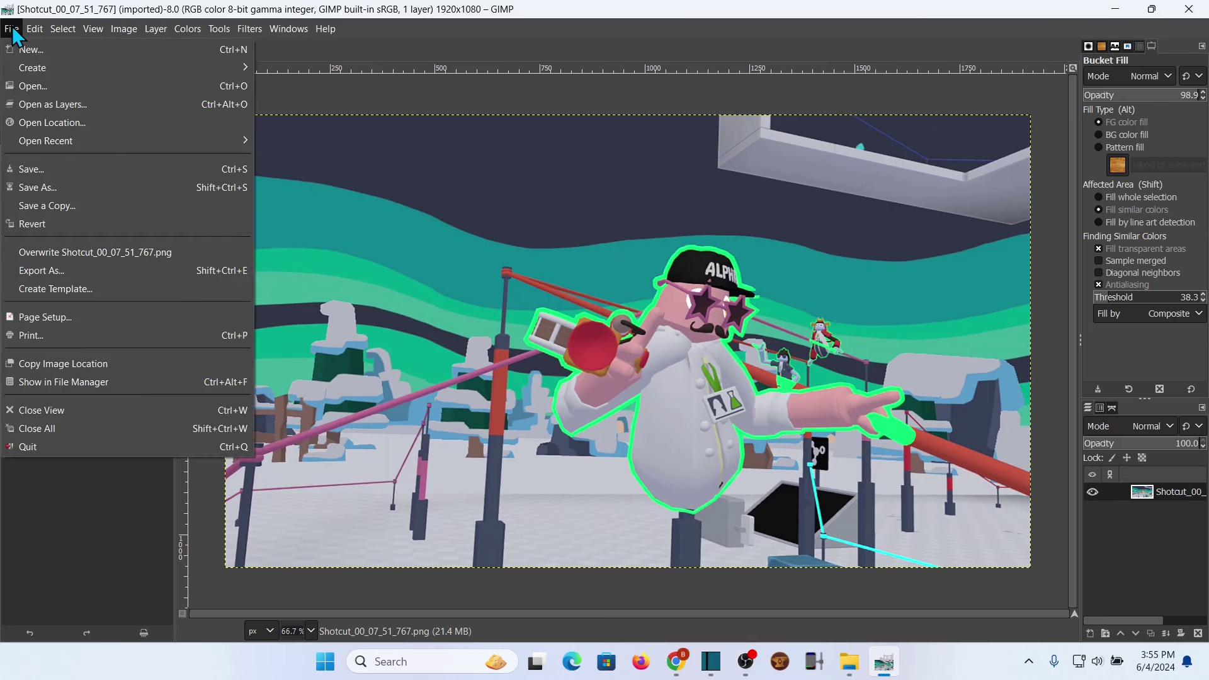
click(19, 86)
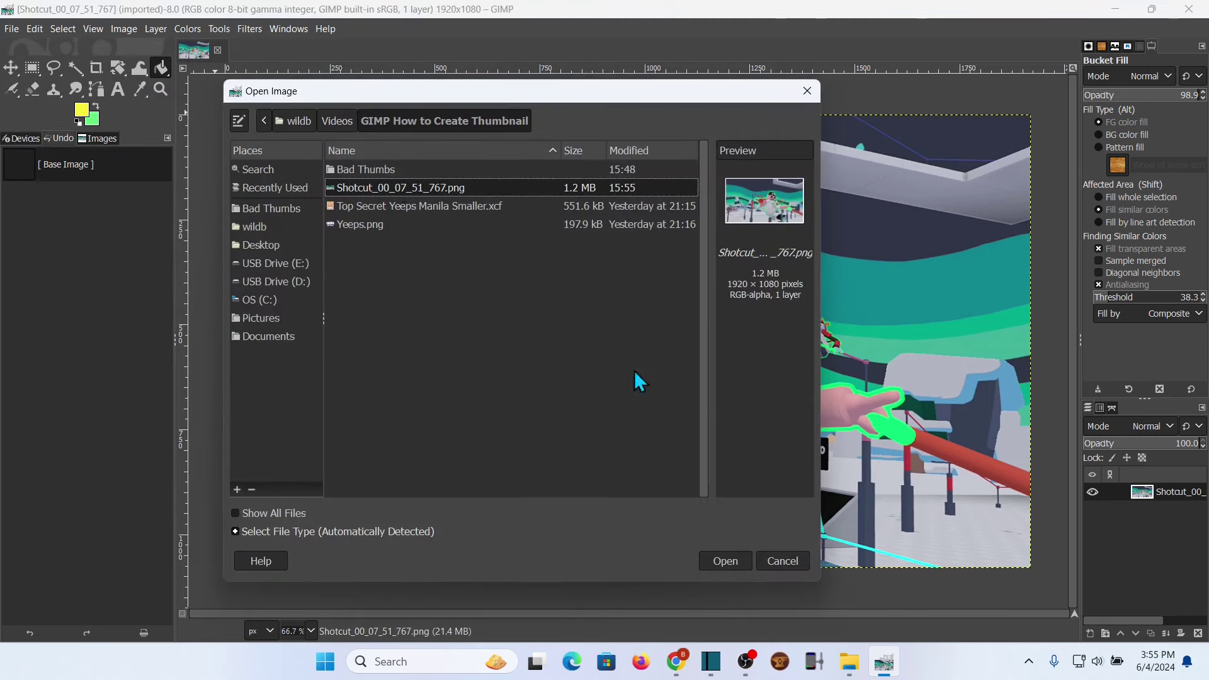
click(782, 561)
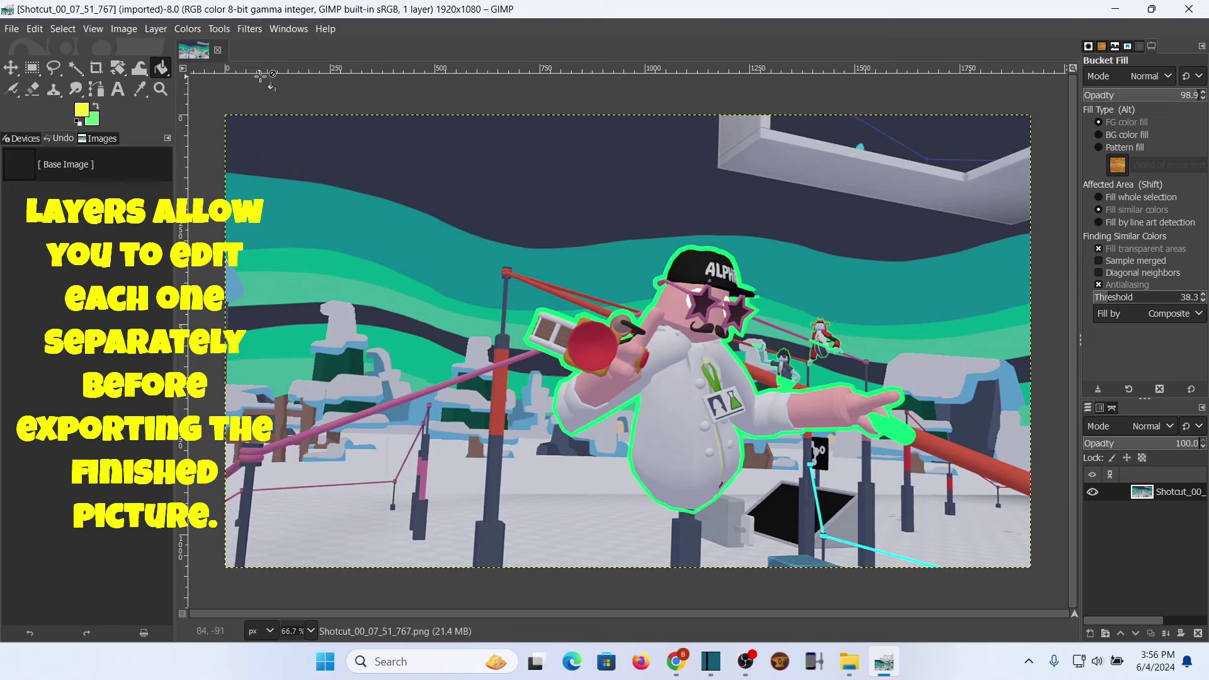
click(119, 86)
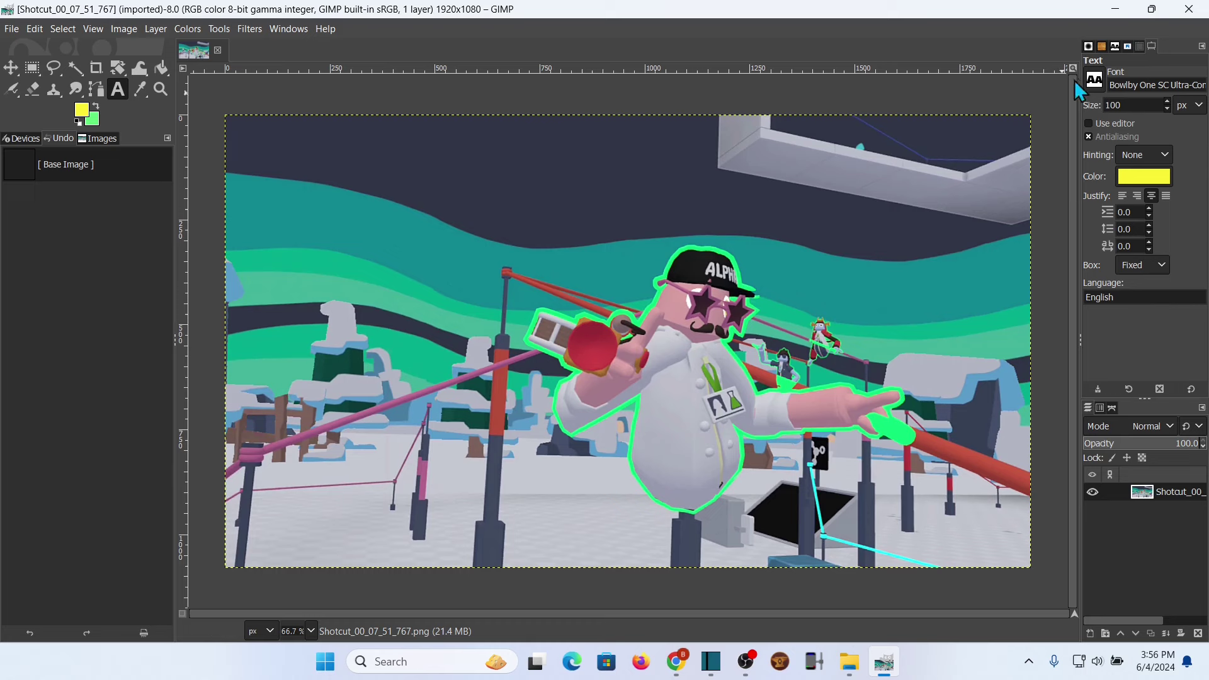
- Choose Luckiest Guy as the text font and draw a text box in the image's upper-left
click(1097, 82)
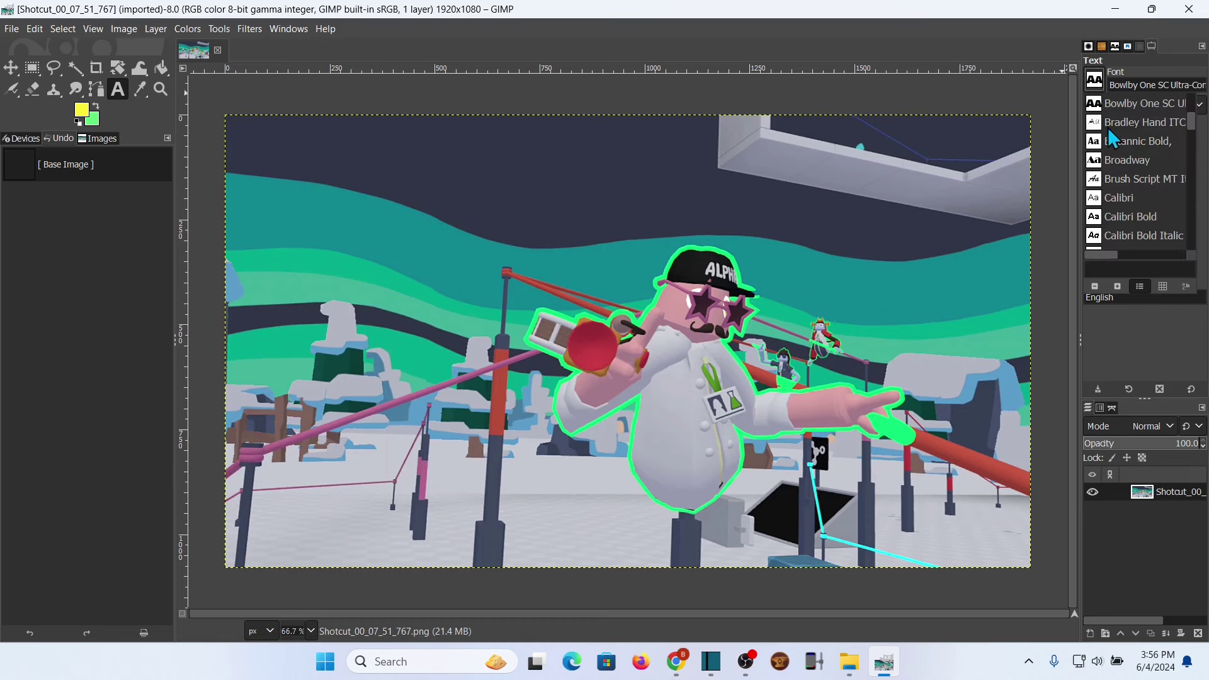
drag(1192, 123, 1166, 187)
scroll(1166, 187, up, 10)
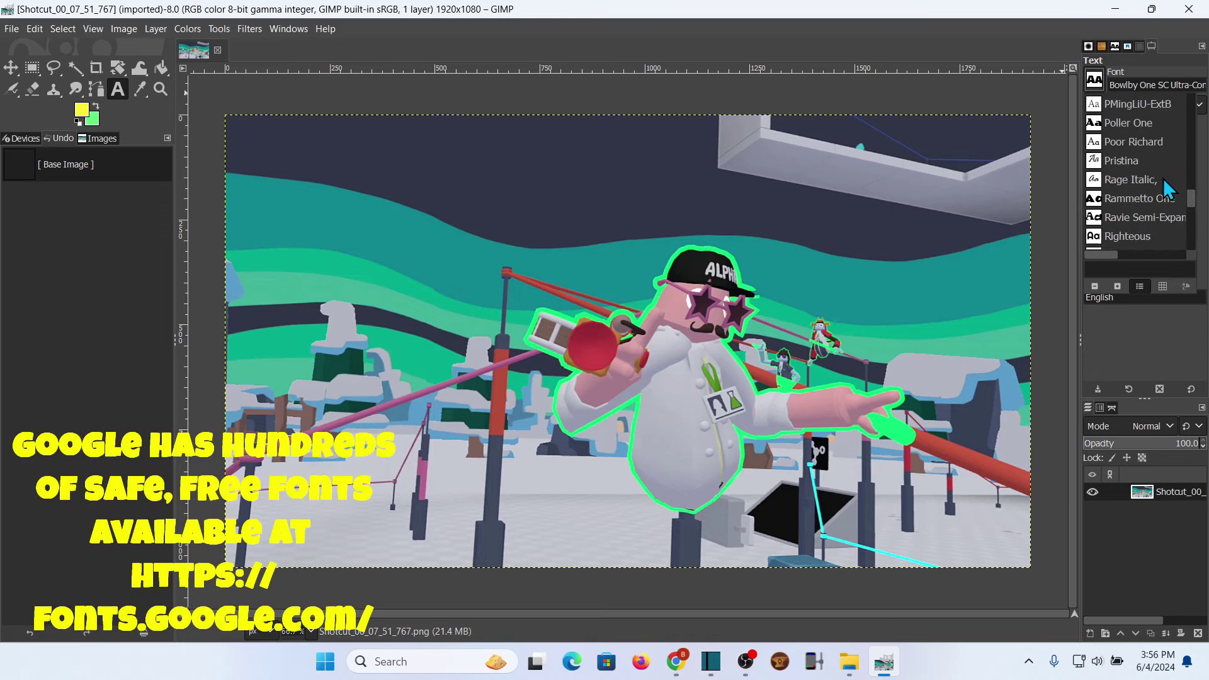
key(Escape)
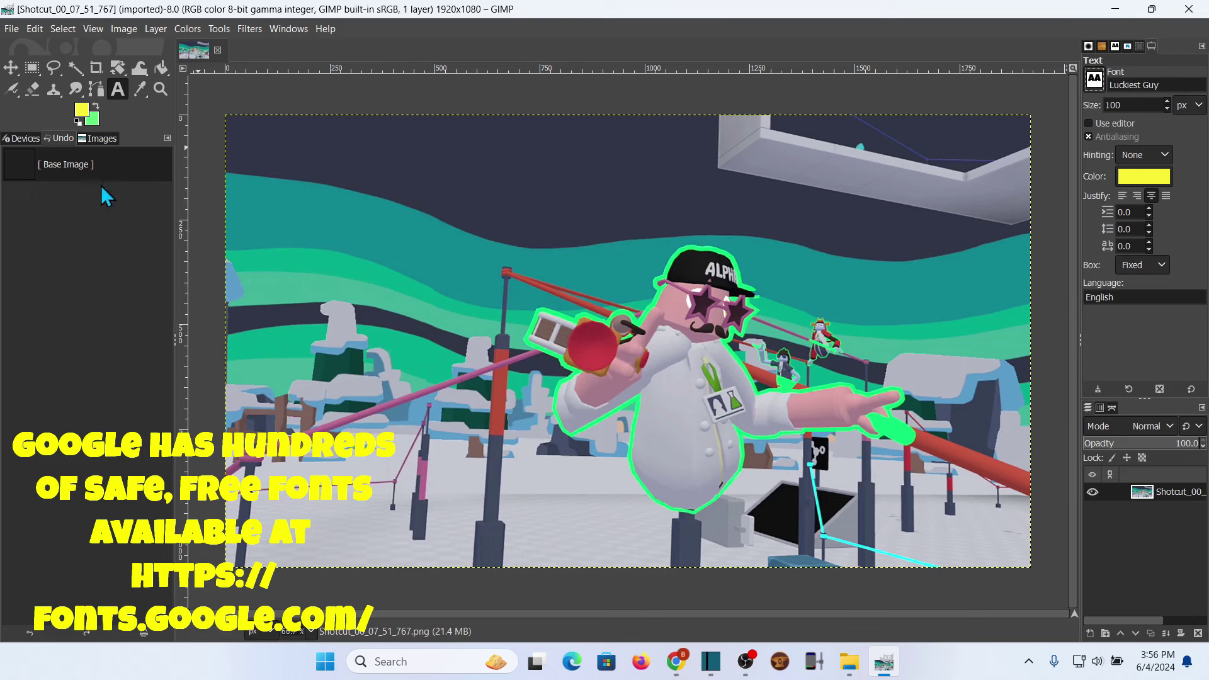
drag(249, 133, 549, 240)
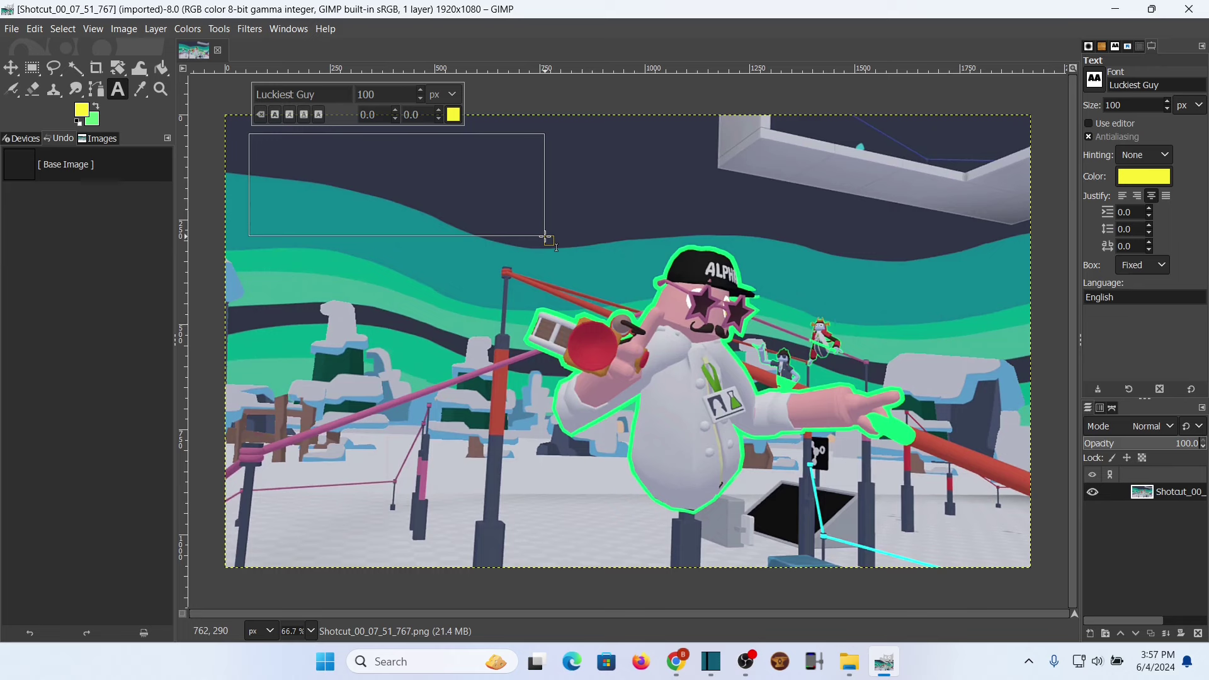
- Type 'Zip', enlarge it to 300 px, and draw a second text box beneath it
text(Zip)
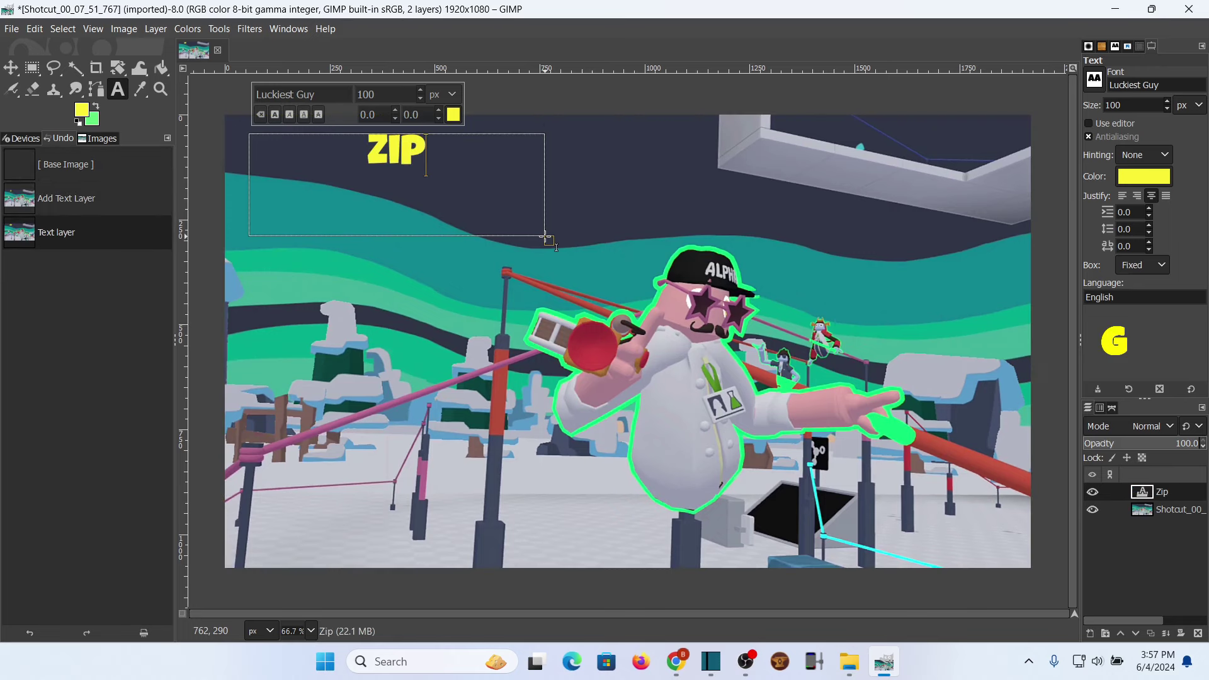
drag(421, 169, 366, 161)
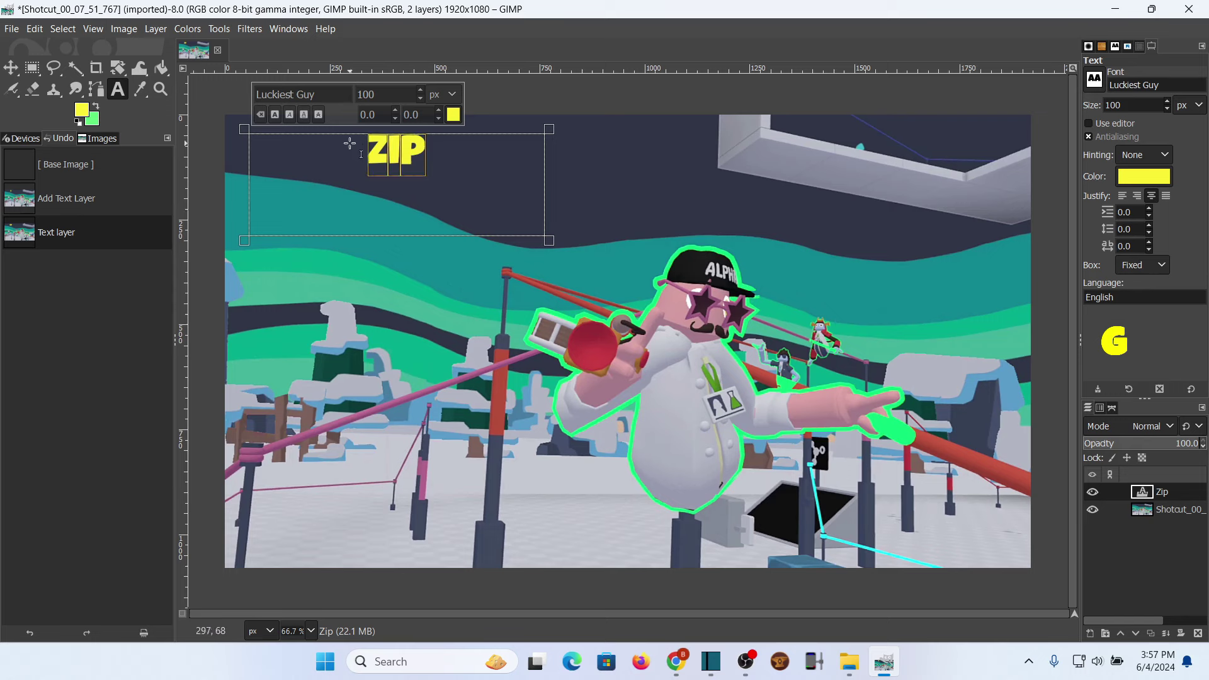
double_click(383, 89)
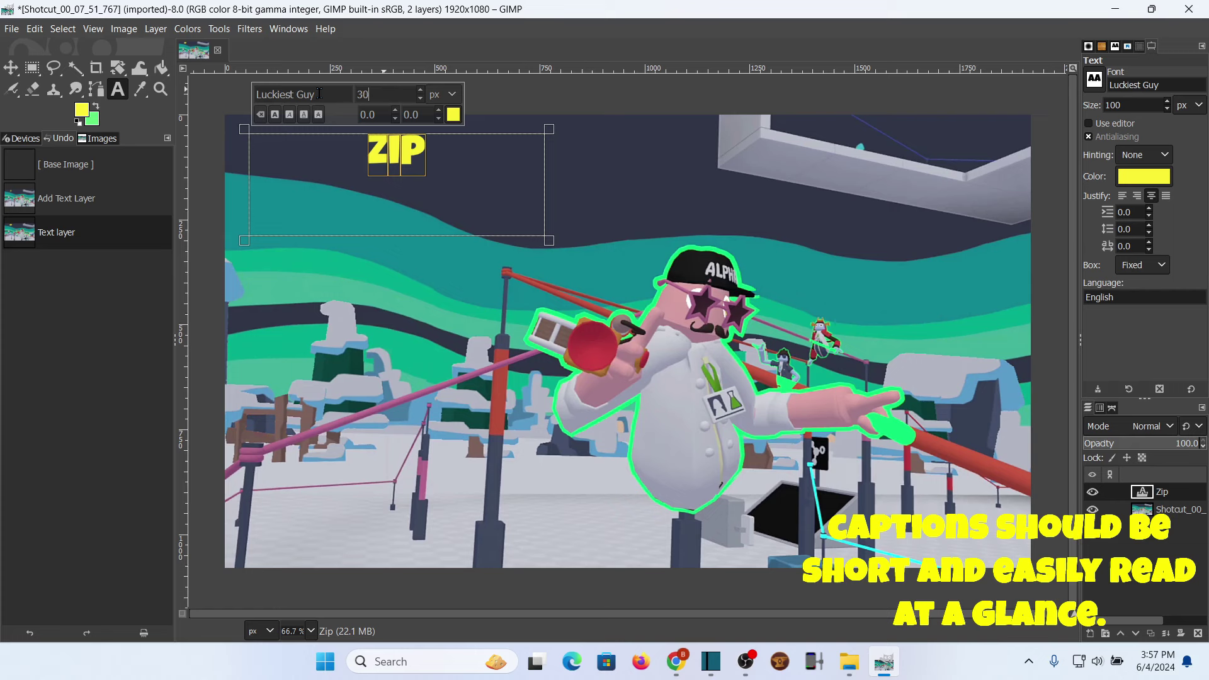
key(Return)
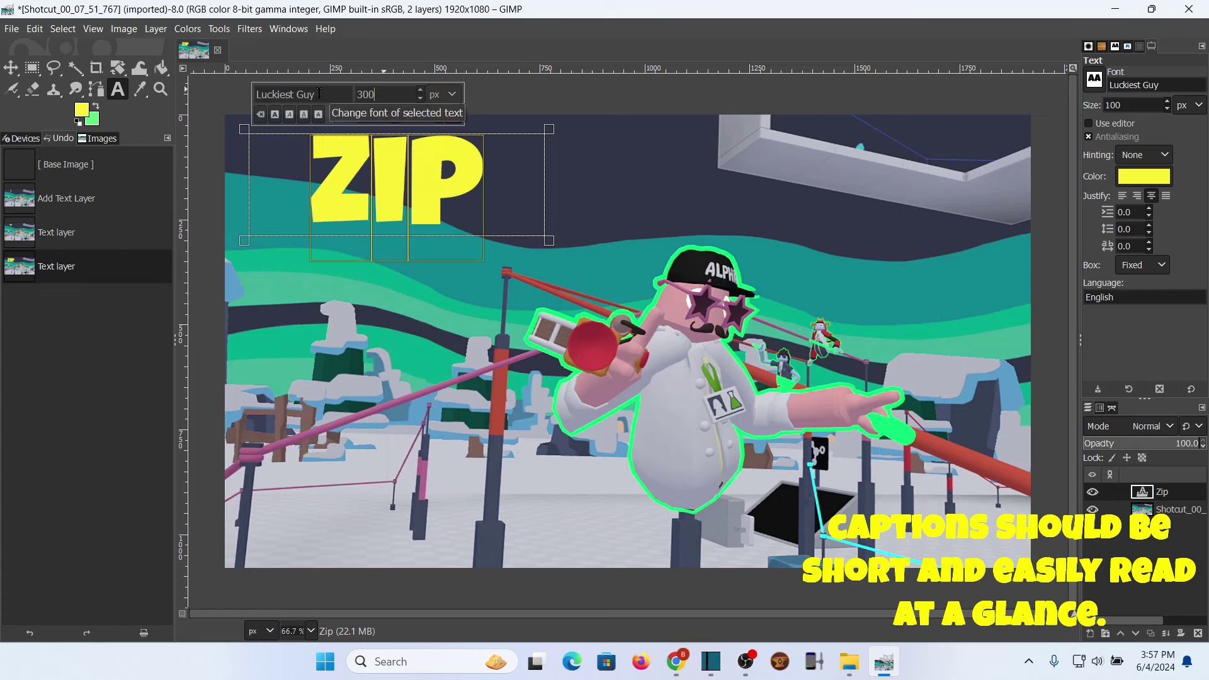
click(377, 268)
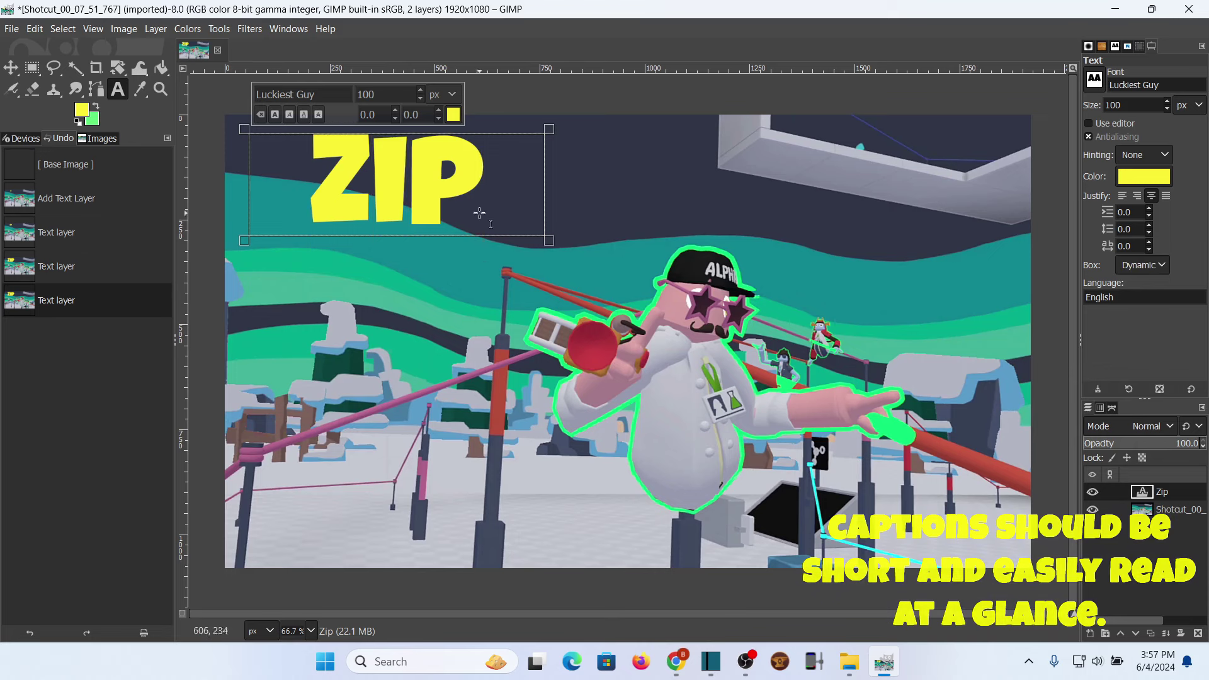
drag(255, 252, 544, 357)
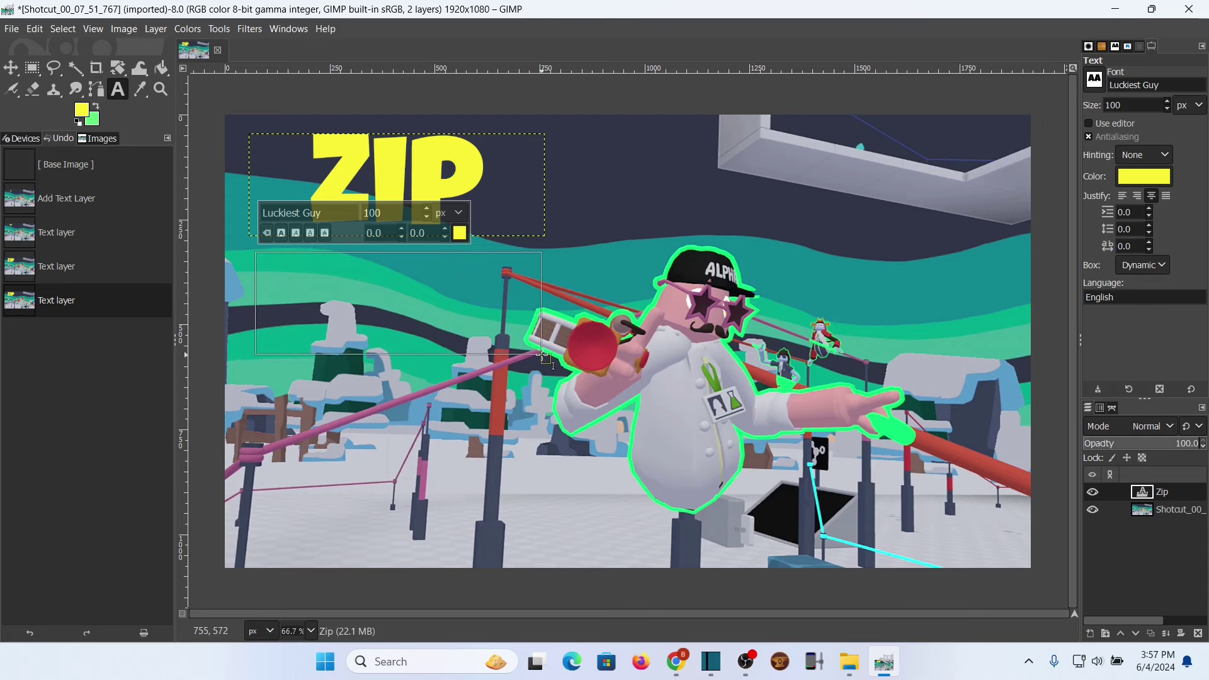
- Type 'line' under ZIP, resize it to 300 px, and draw another text box below it
text(lin)
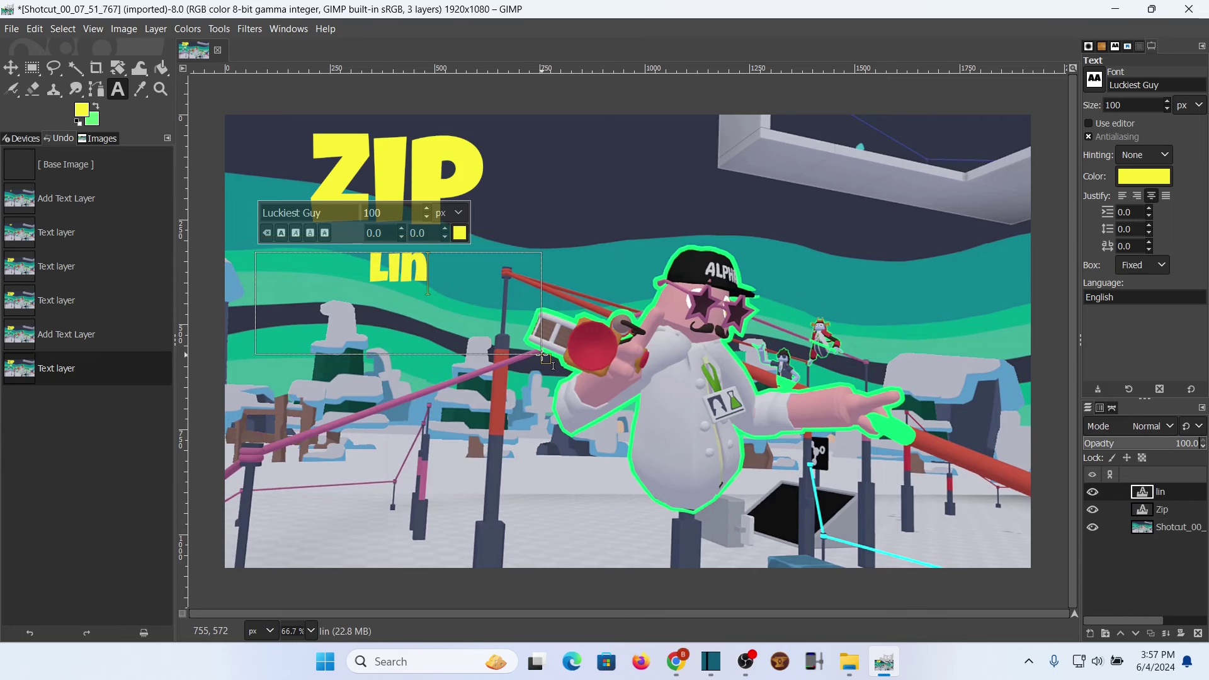
text(e)
key(Return)
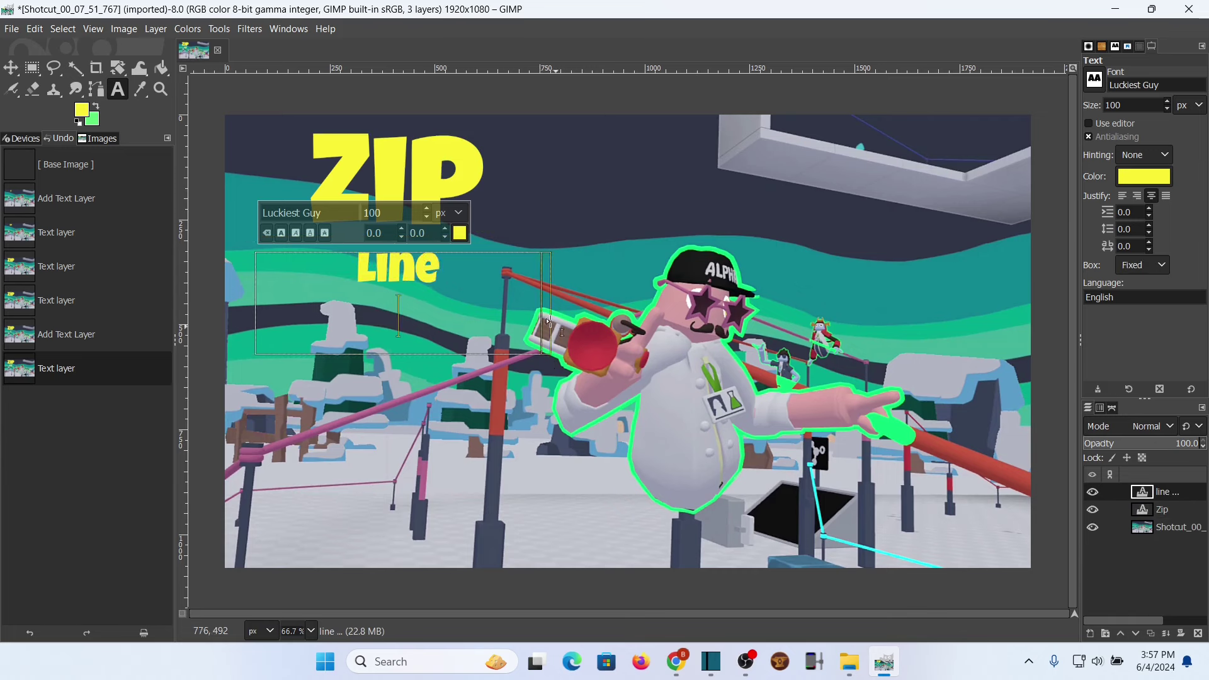
drag(472, 278, 354, 274)
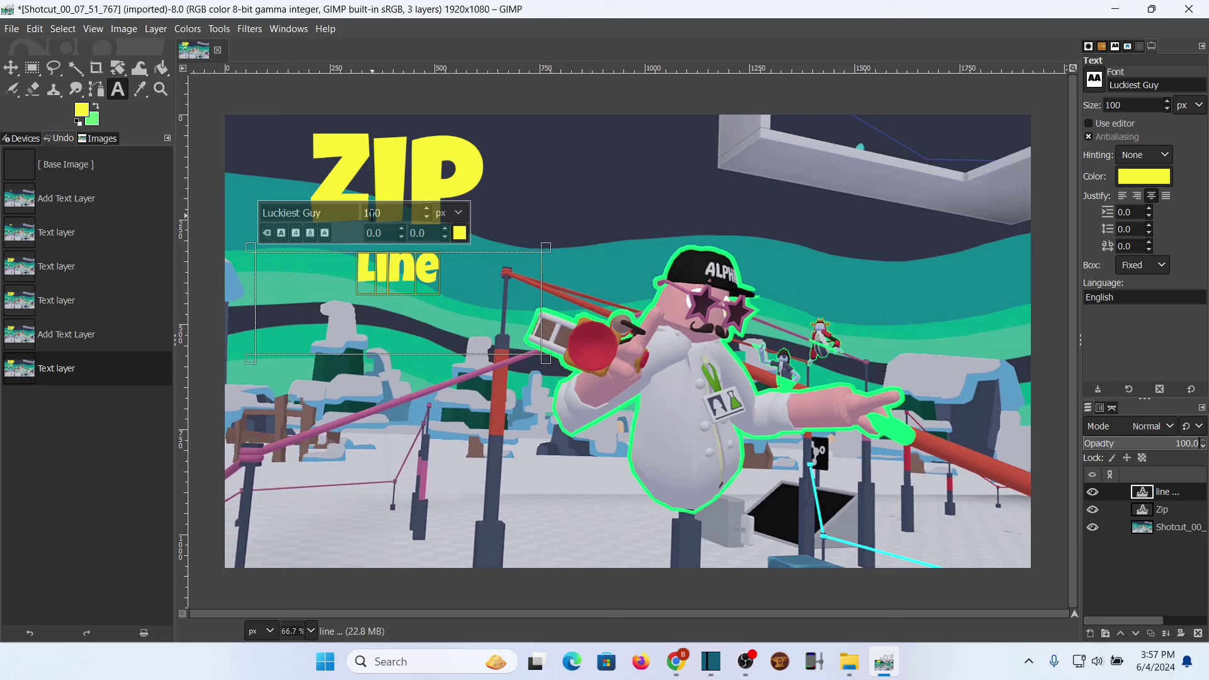
drag(391, 214, 345, 204)
text(300)
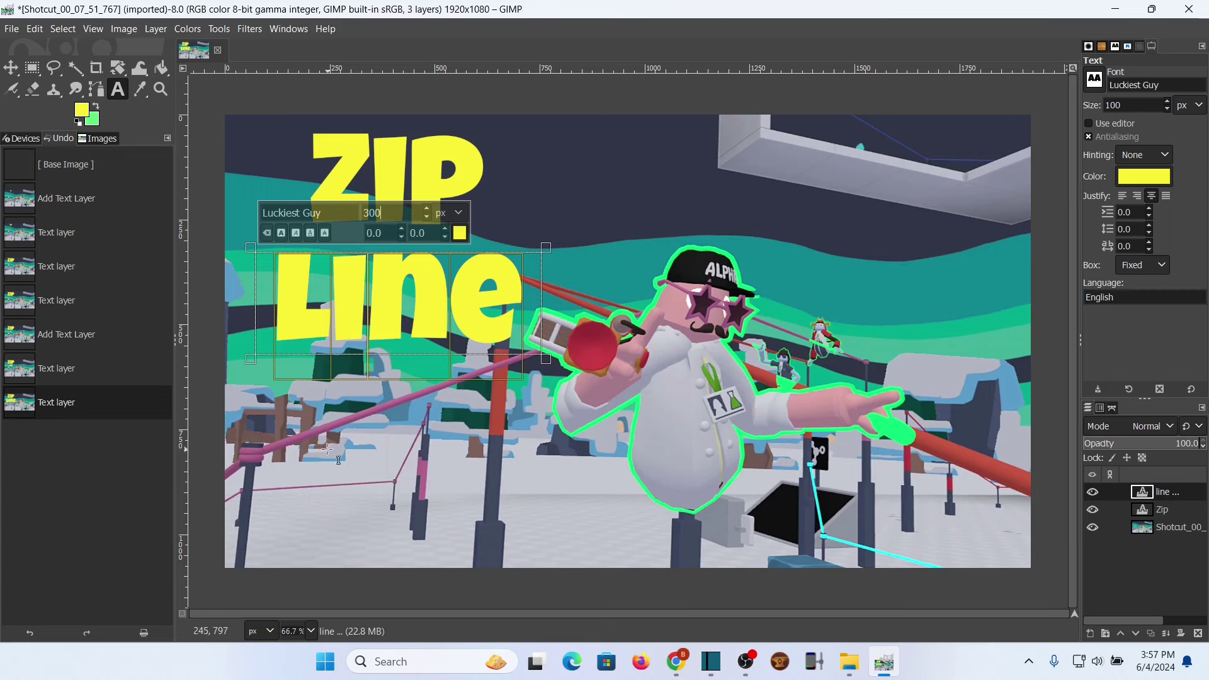
click(283, 375)
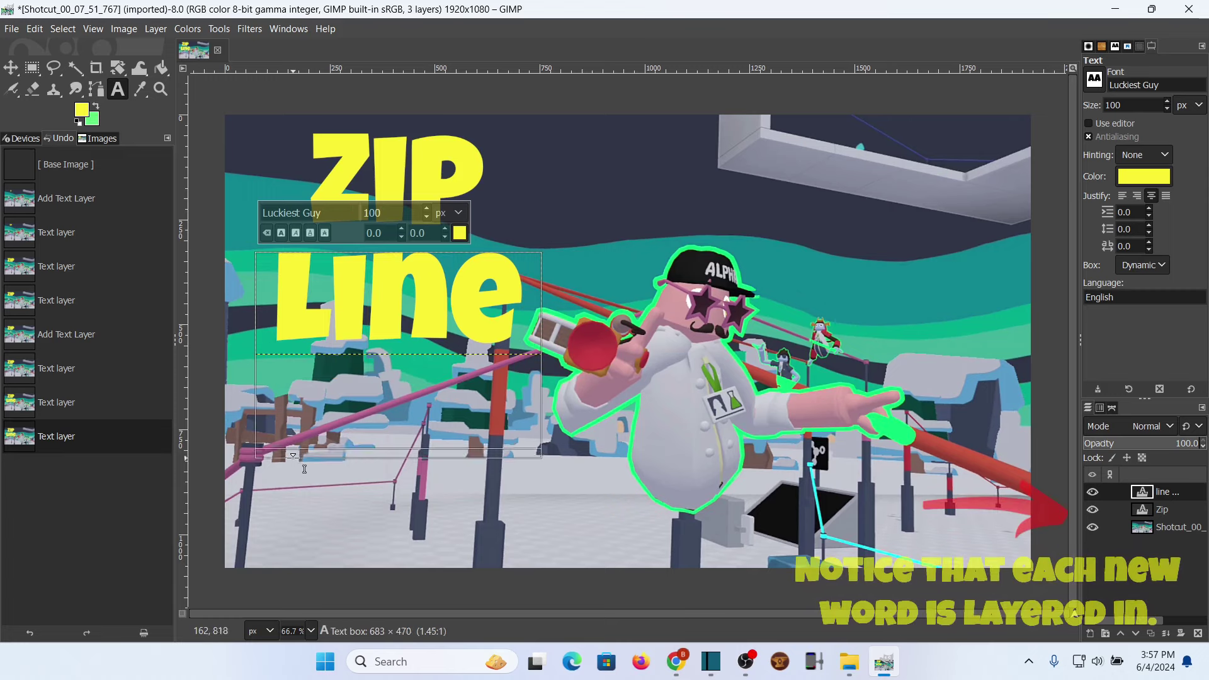
drag(268, 373, 542, 482)
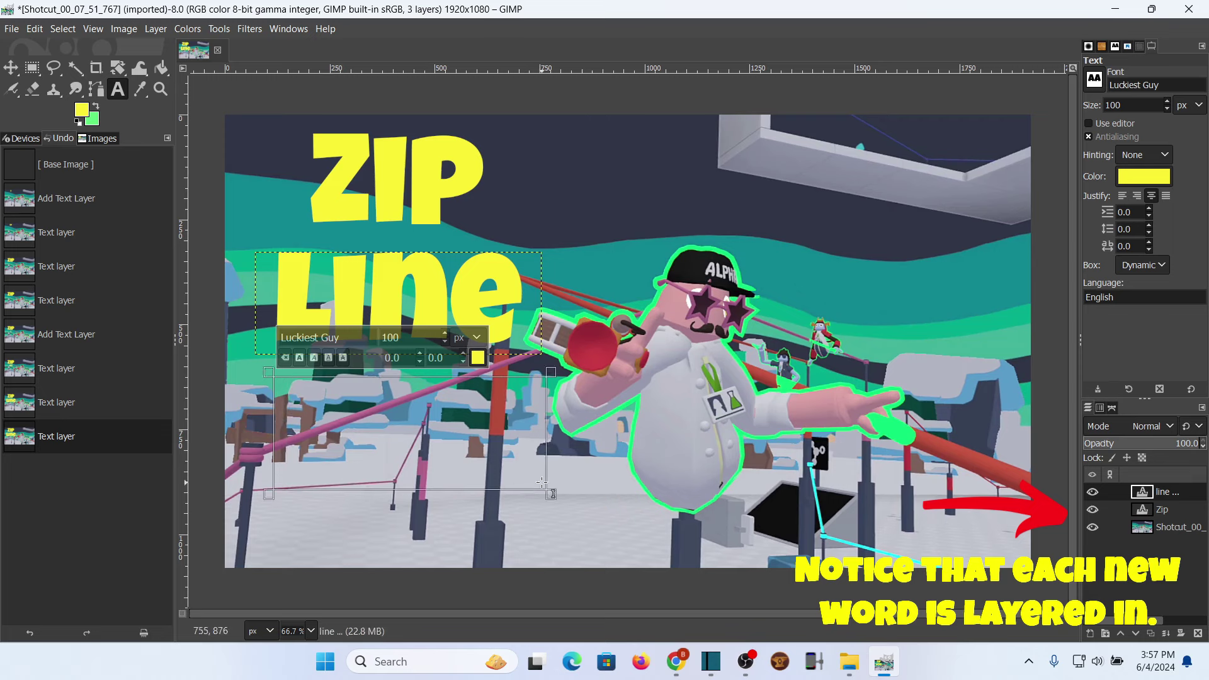
- Type 'tips' in the new box beneath Line and set it to 300 px
text(tips)
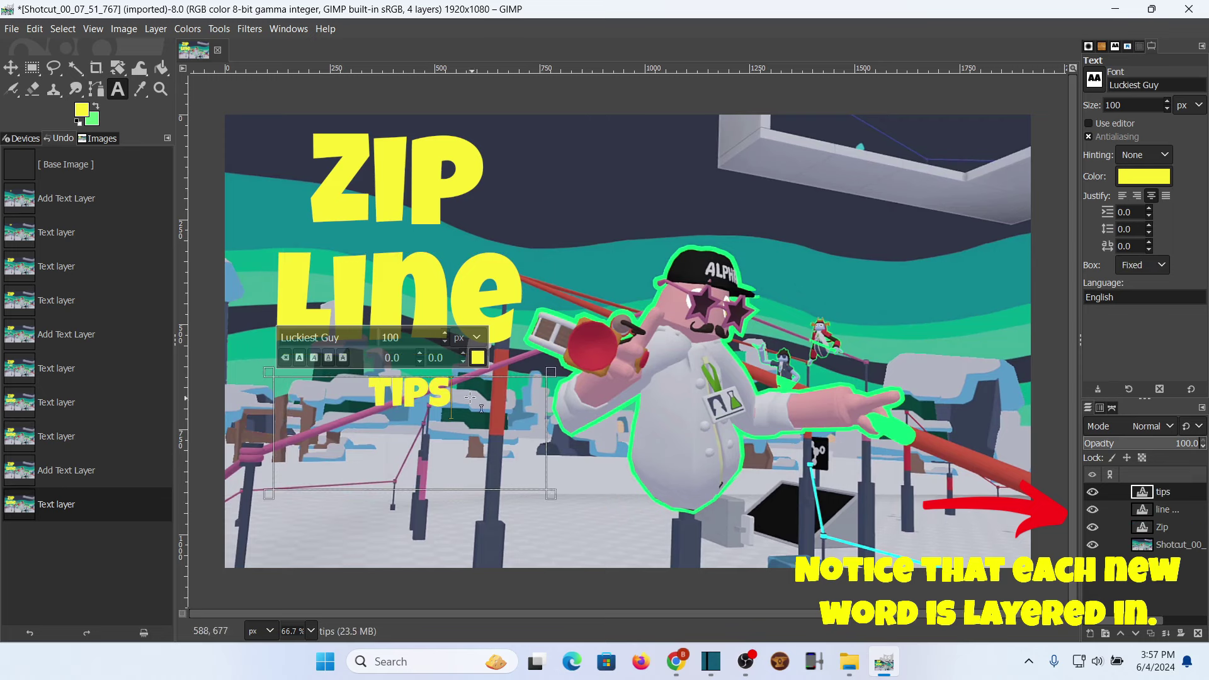
drag(467, 396, 370, 394)
drag(407, 338, 363, 331)
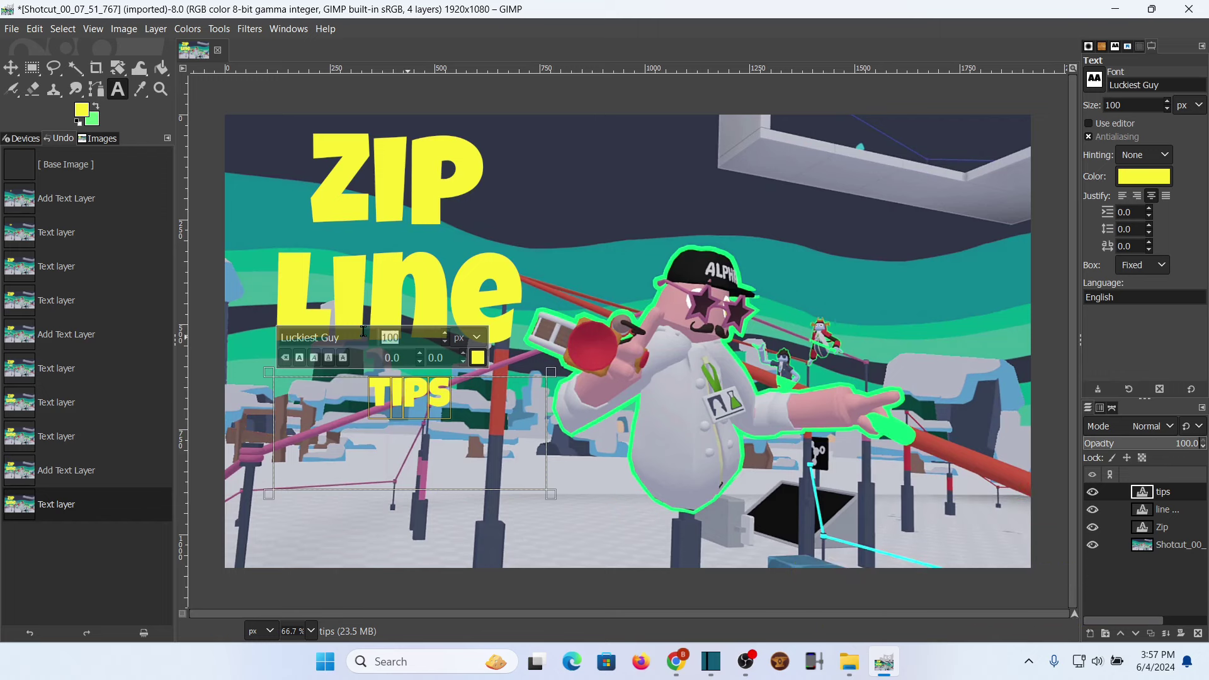
text(3)
key(Return)
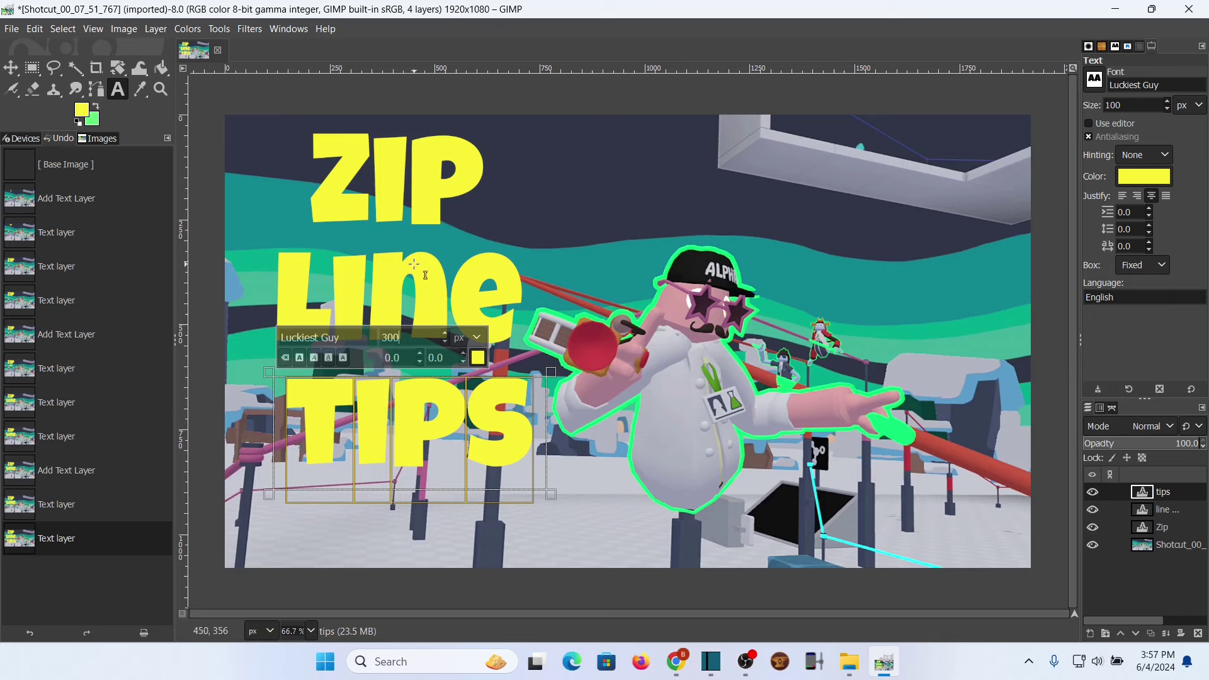
click(11, 68)
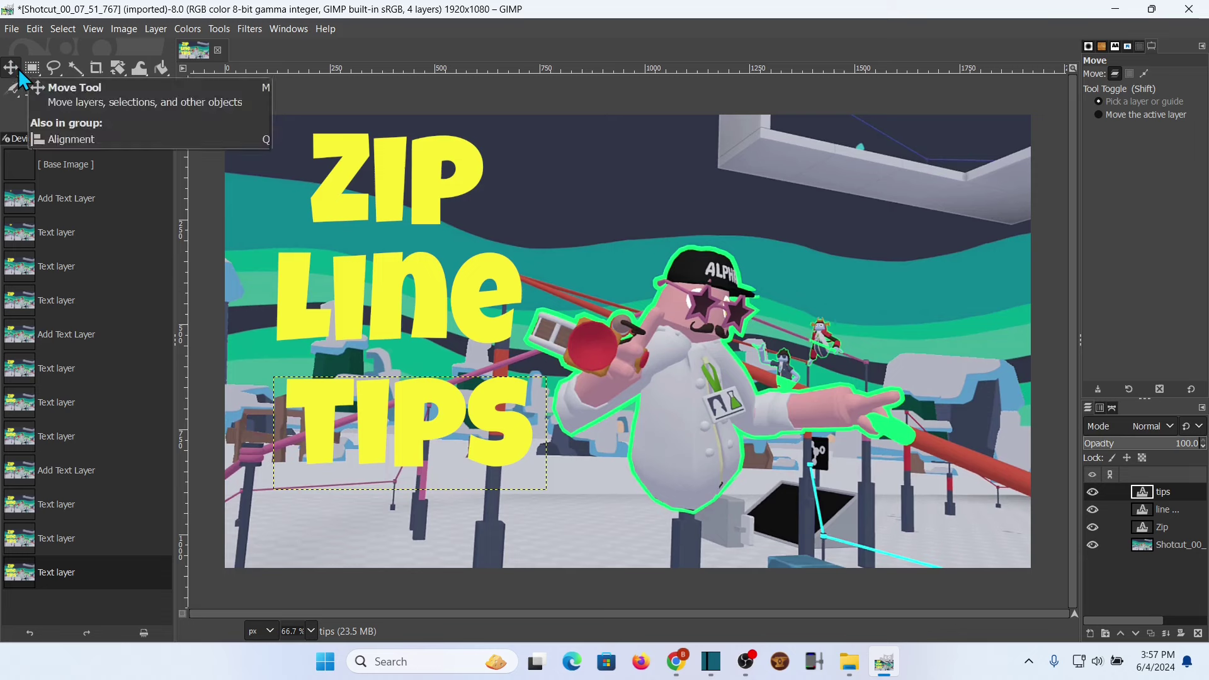
- Move TIPS up under Line, enlarge ZIP to 400 px with a bigger box, and move ZIP down
drag(414, 437, 397, 418)
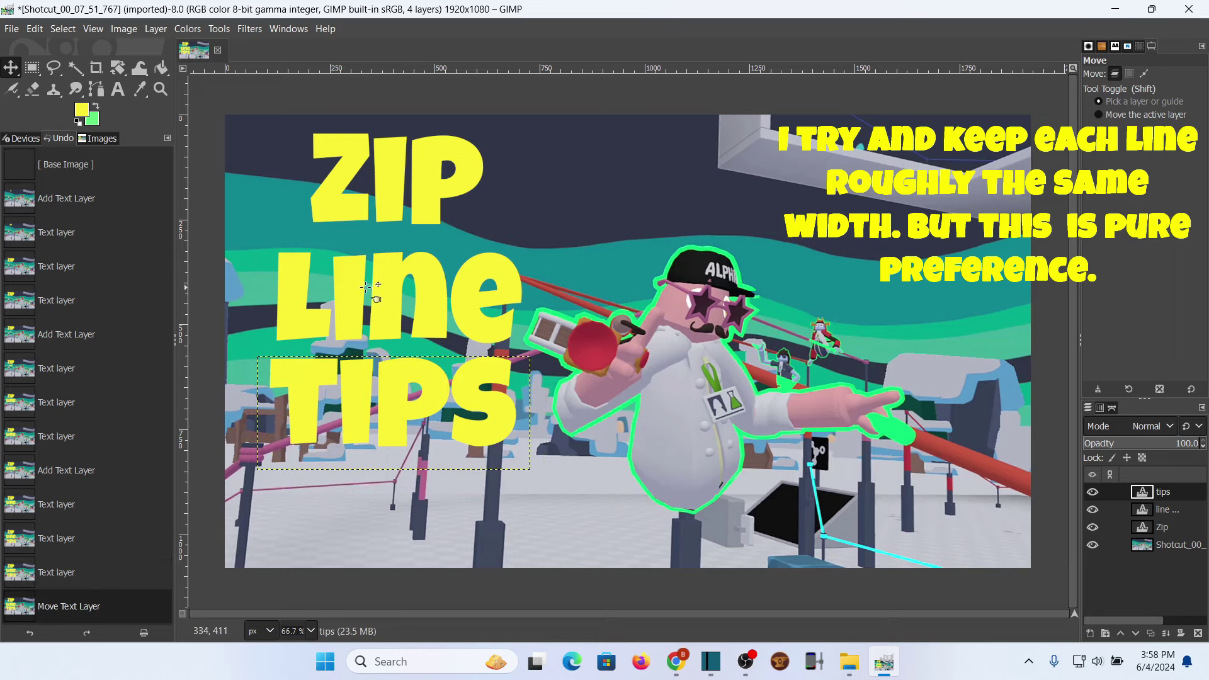
click(117, 89)
click(299, 161)
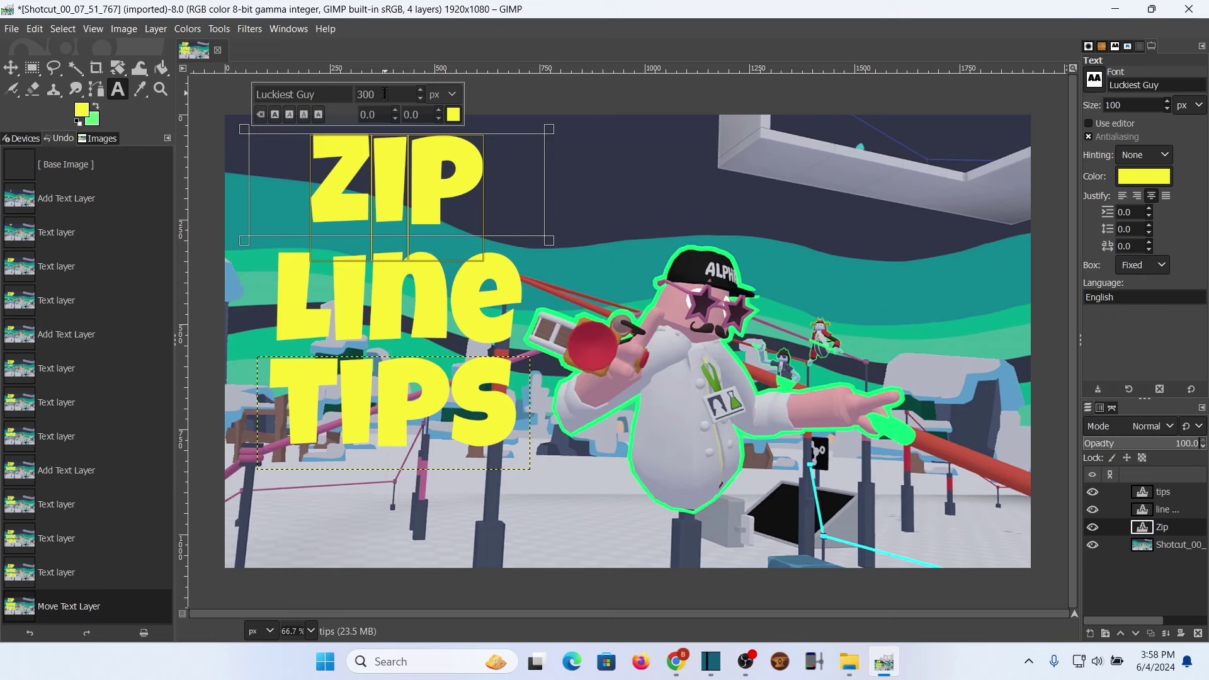
drag(385, 93, 333, 89)
text(400)
key(Return)
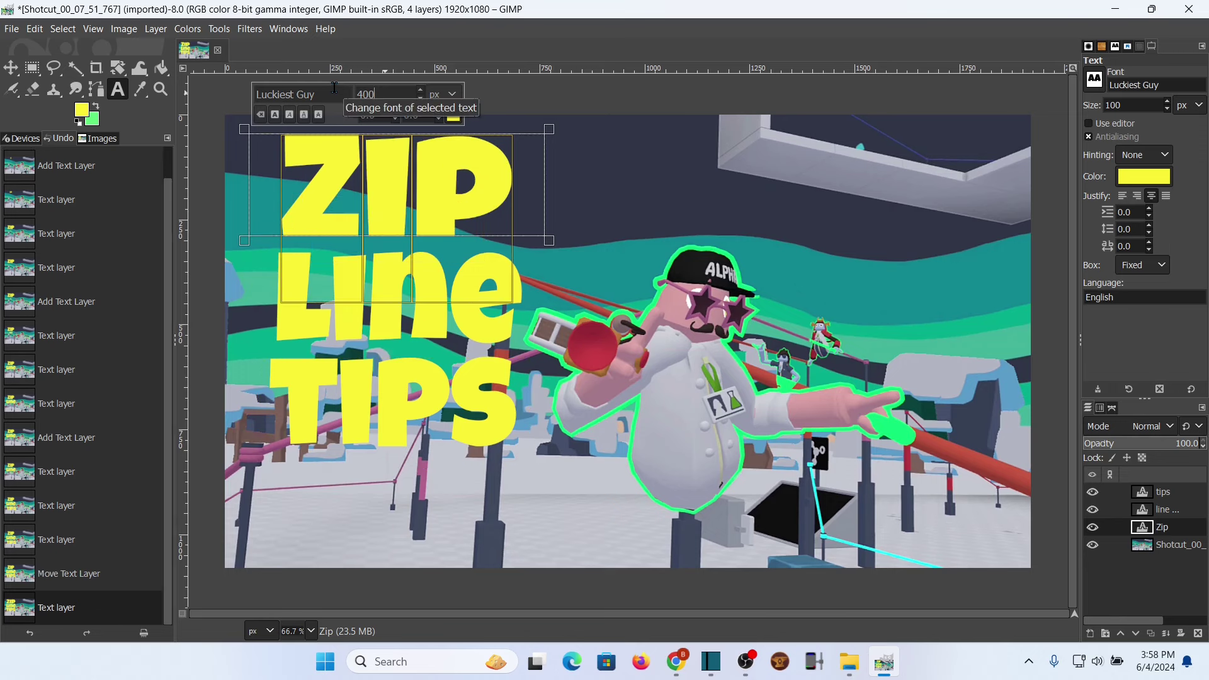
drag(527, 246, 545, 262)
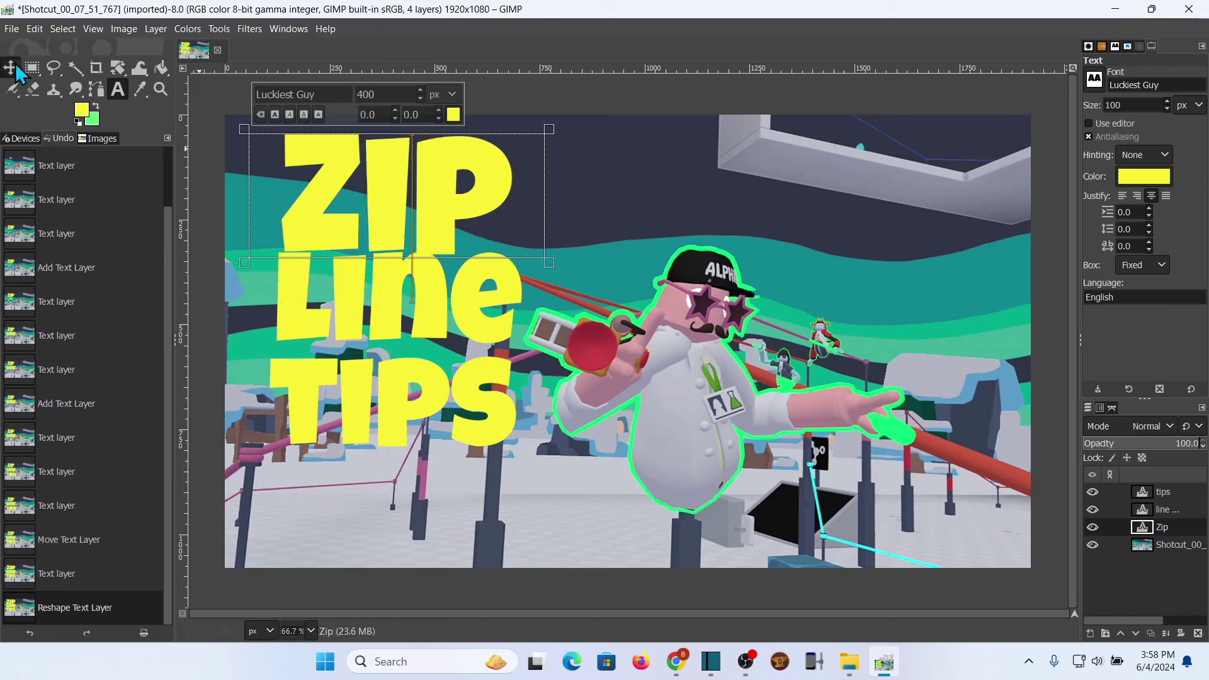
key(m)
mouse_move(454, 230)
mouse_down()
mouse_move(462, 344)
mouse_move(455, 217)
mouse_up()
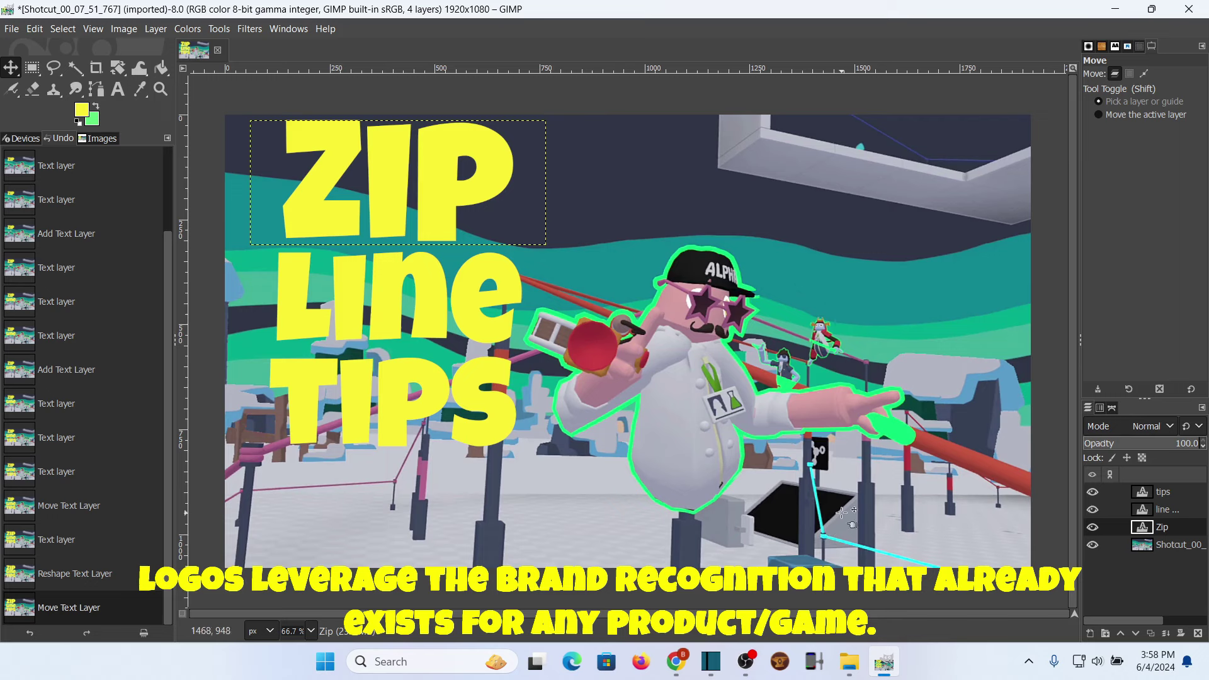
- Open the Yeeps.png logo in GIMP from File Explorer
mouse_move(854, 666)
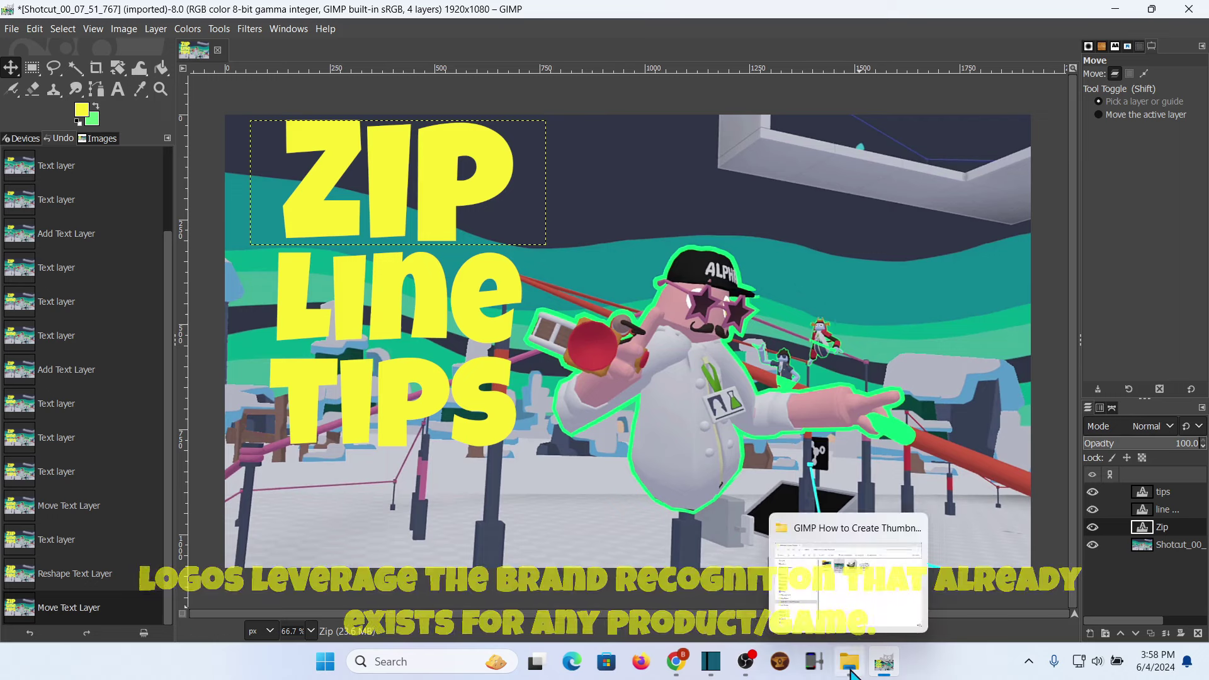
click(783, 576)
click(738, 275)
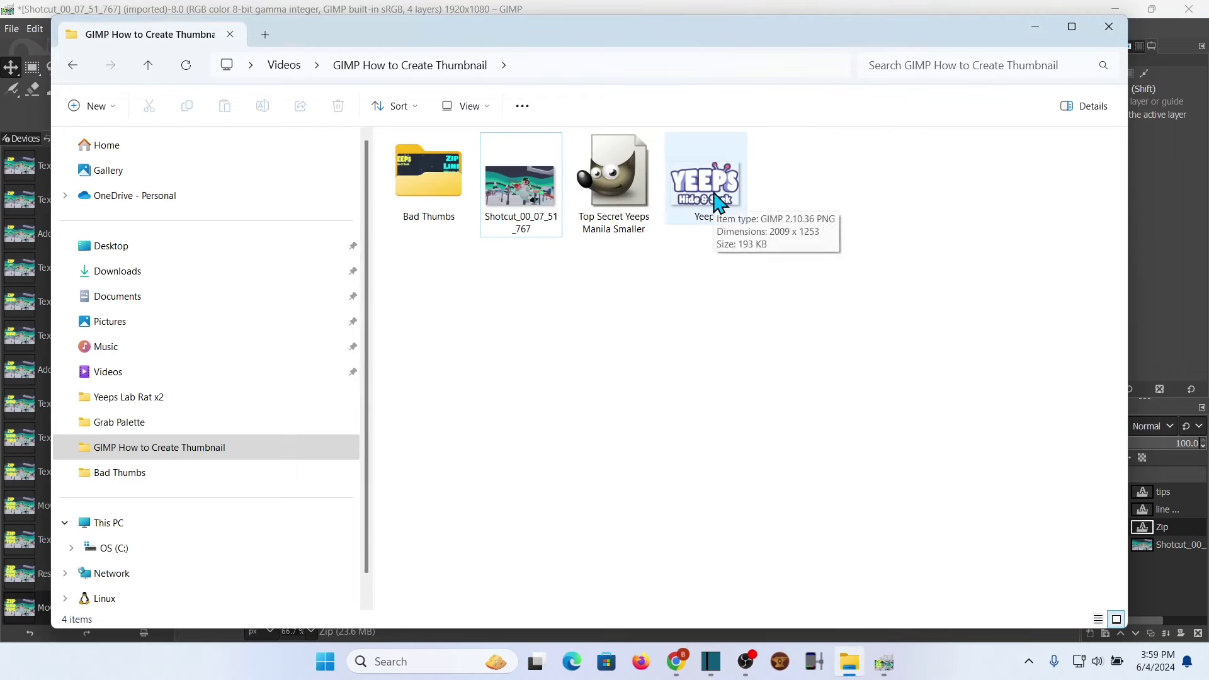
double_click(719, 201)
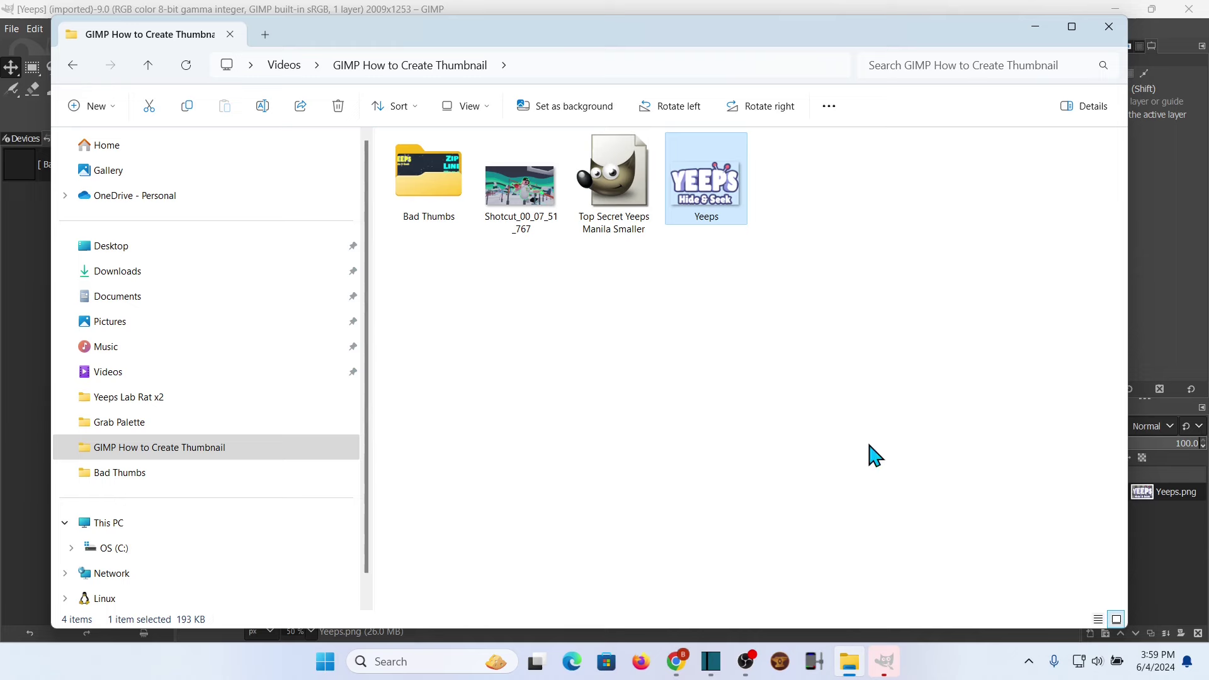
- Copy the Yeeps logo layer and switch back to the ZIP Line TIPS thumbnail
click(884, 661)
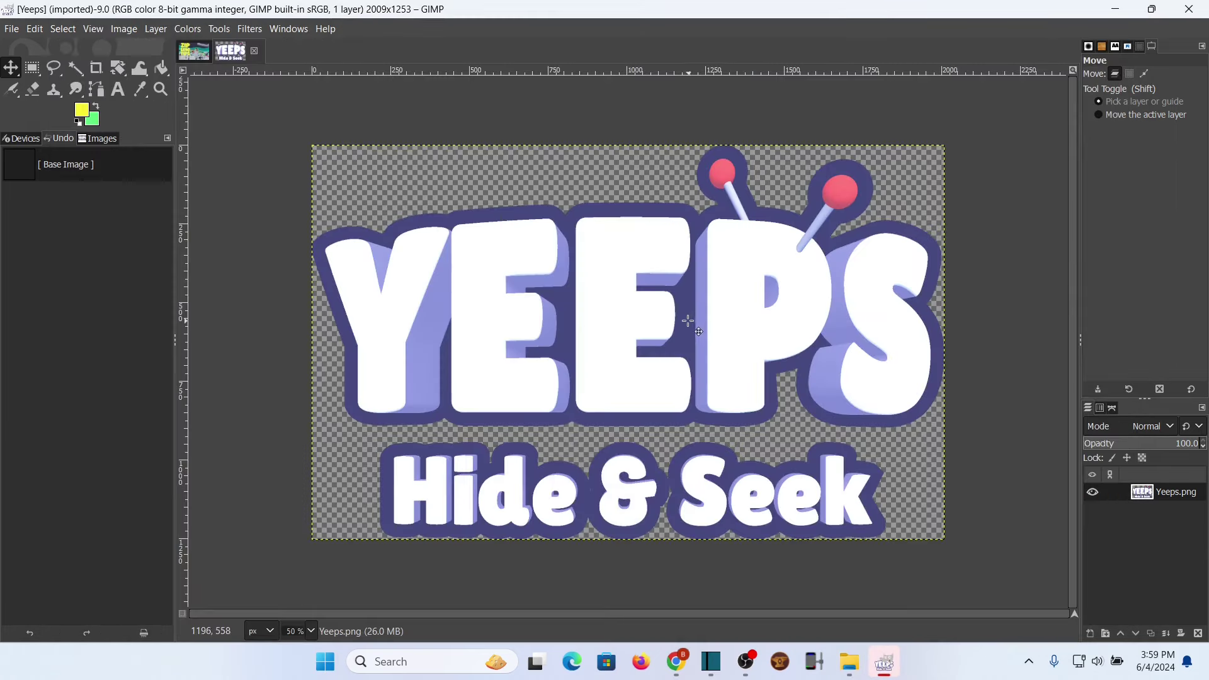
click(37, 29)
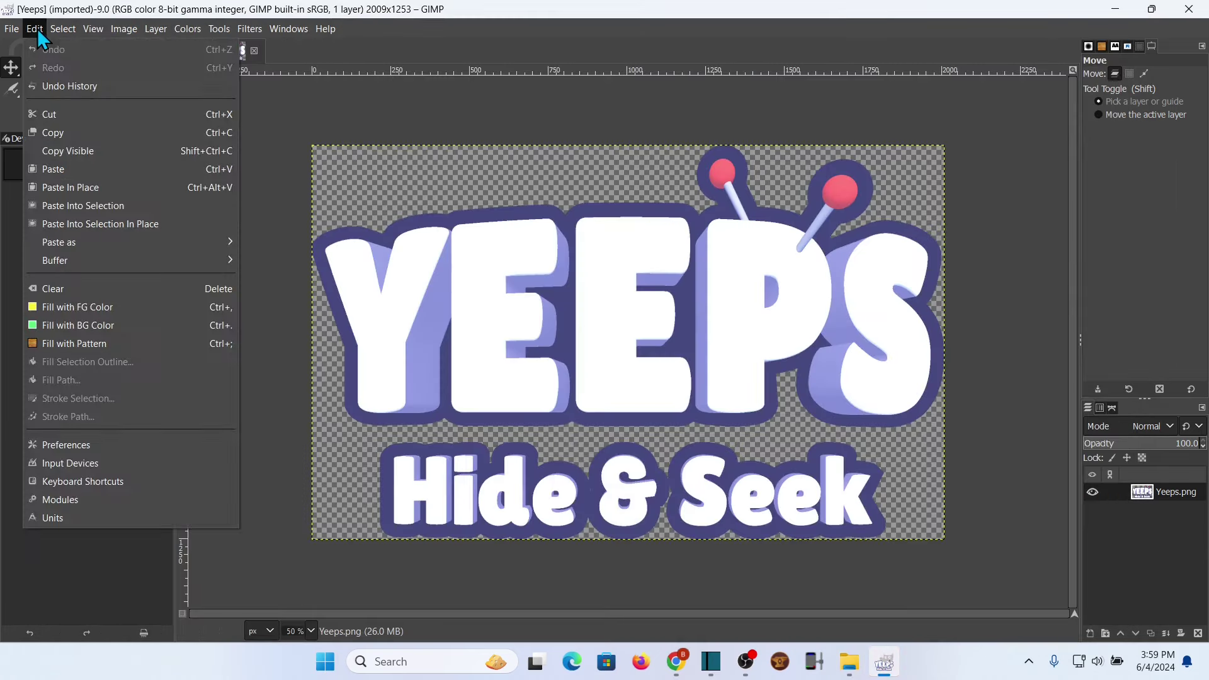
click(51, 131)
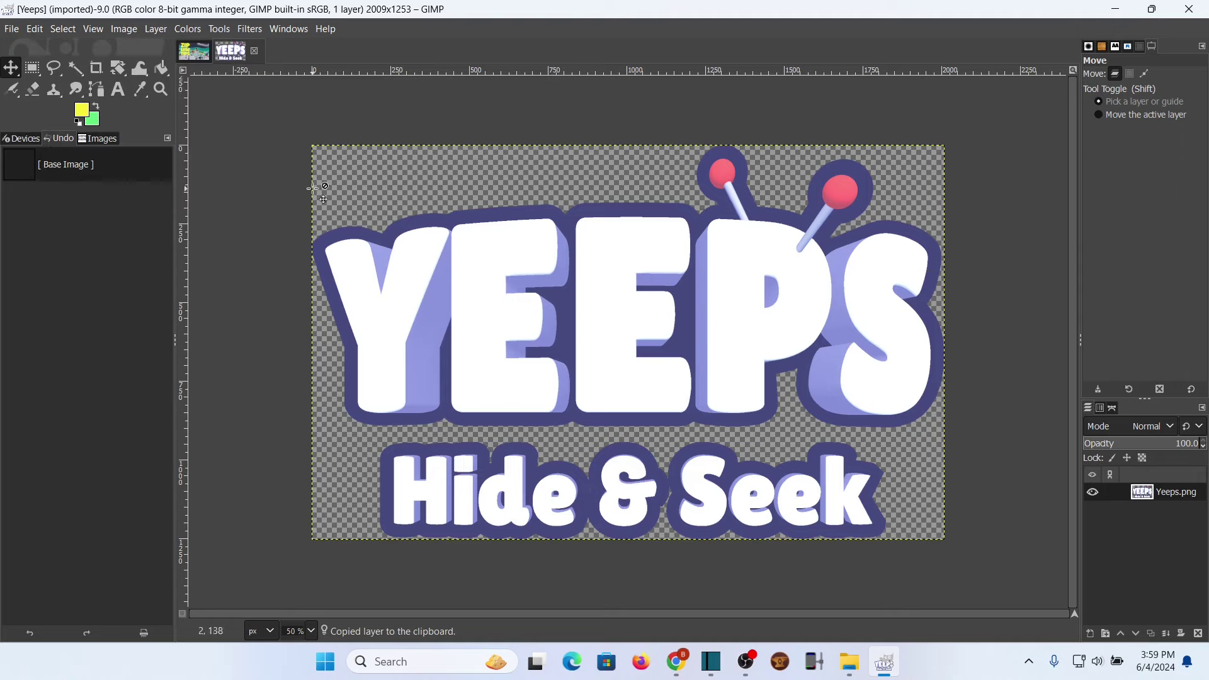
click(194, 52)
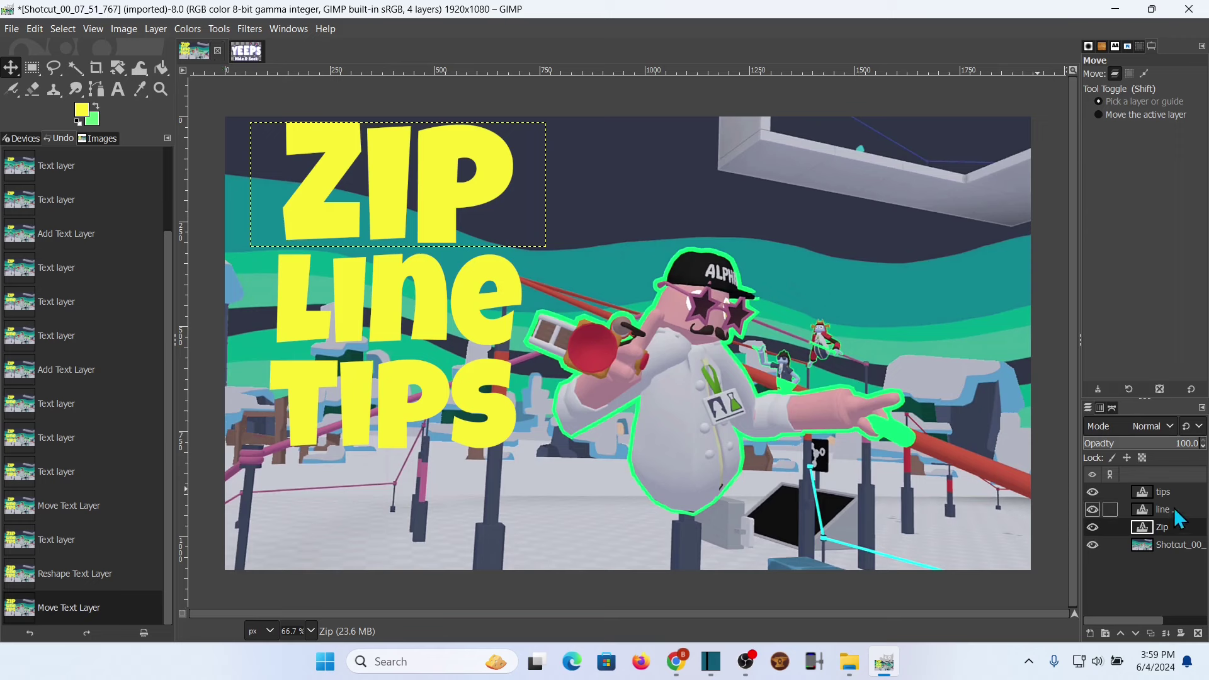
- Paste the copied Yeeps logo above the background as a new layer
click(1168, 545)
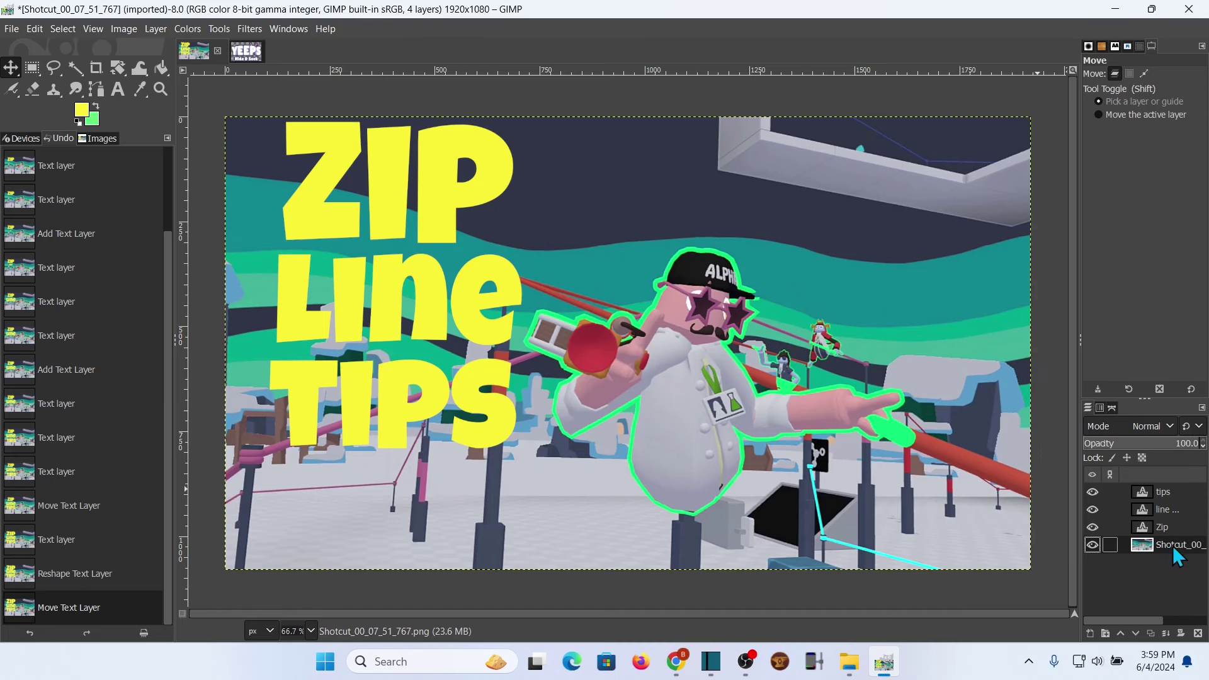
click(36, 29)
mouse_move(58, 245)
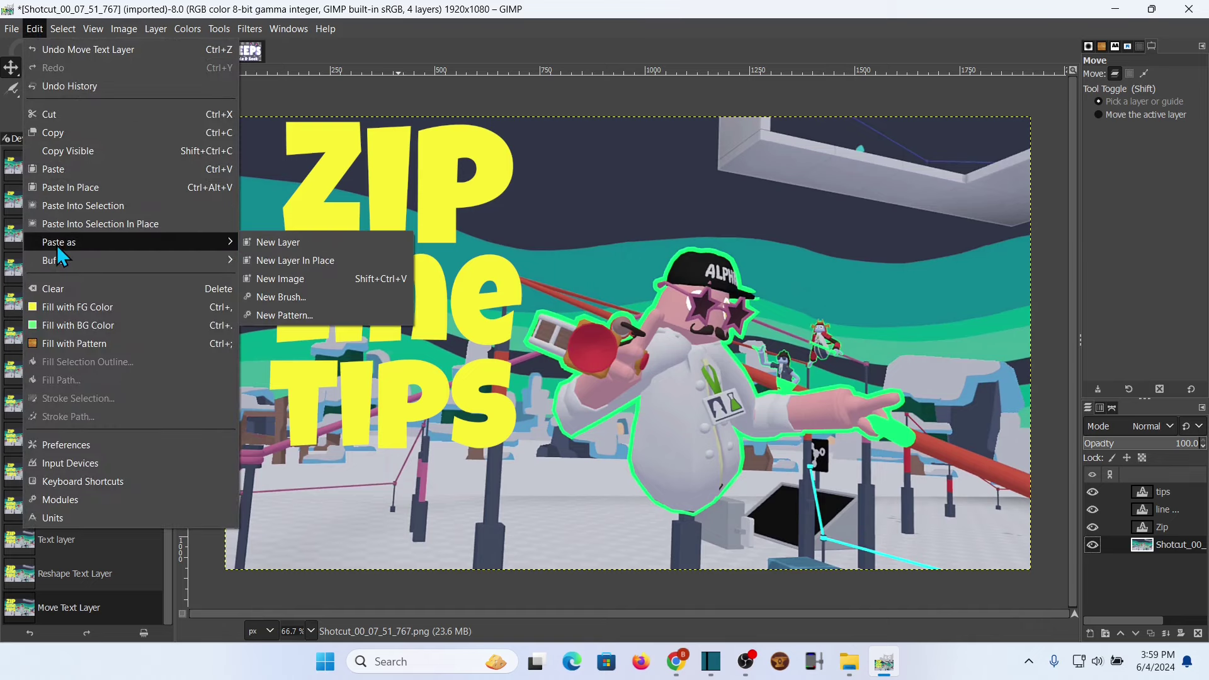
click(285, 246)
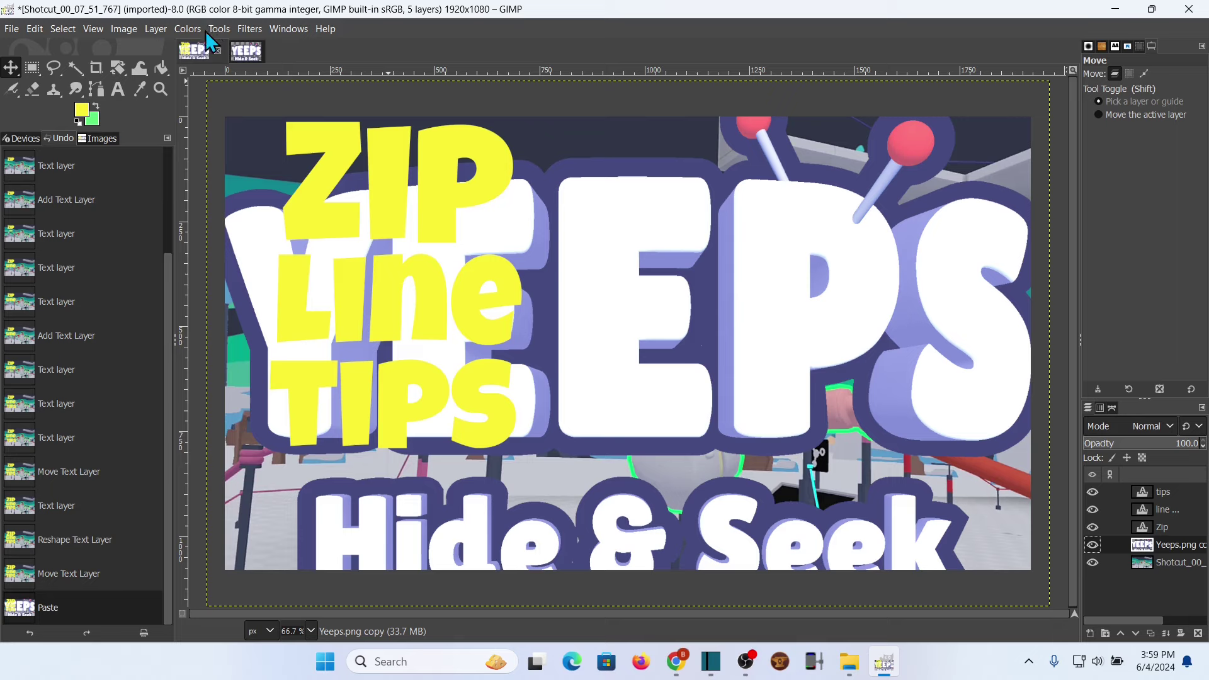
- Scale the logo layer down to 500×312 px
click(152, 30)
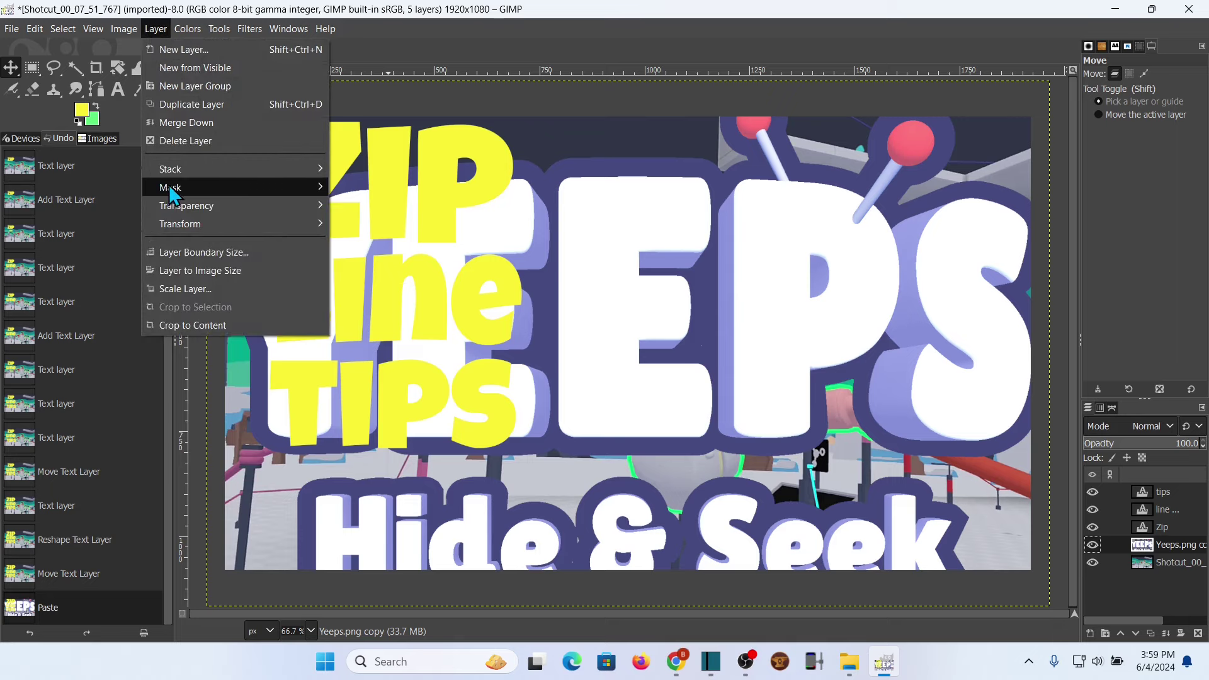
click(169, 287)
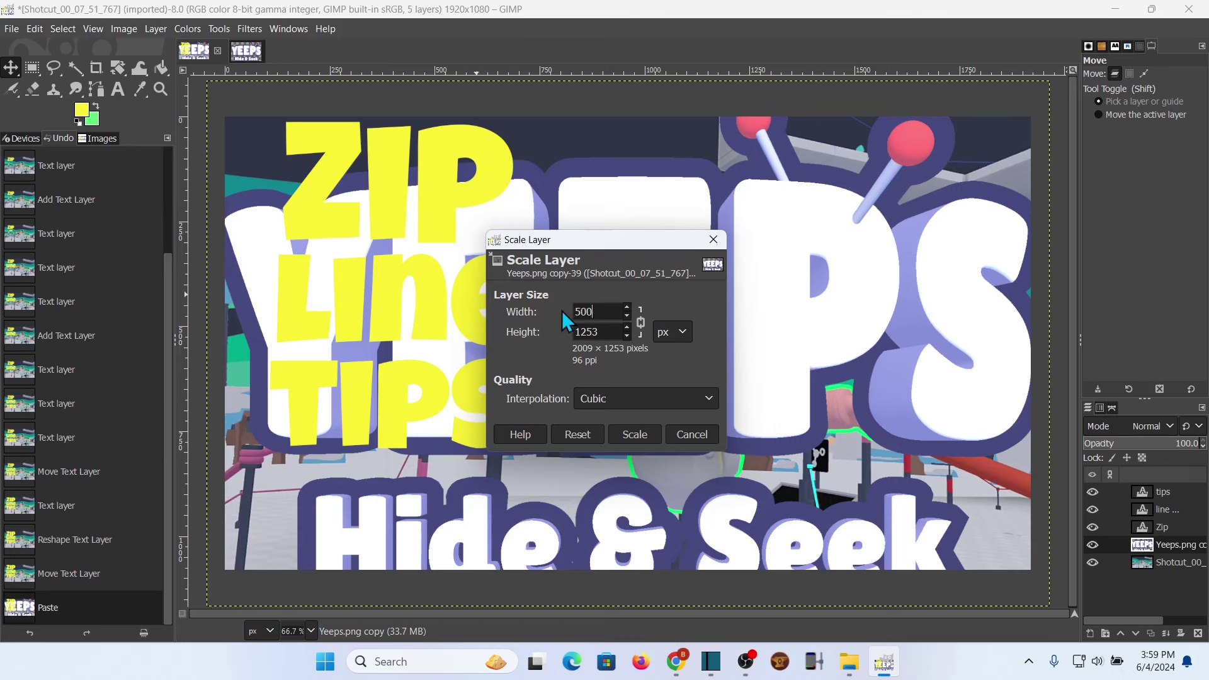
key(Tab)
click(623, 432)
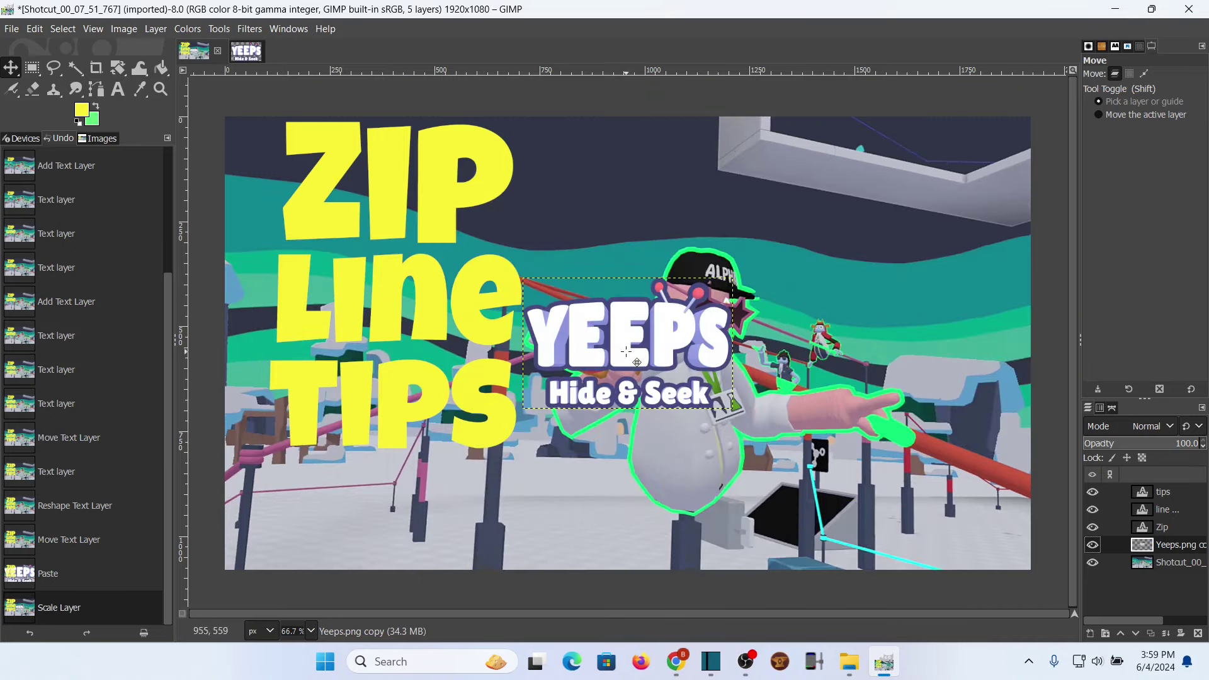
- Drag the Yeeps logo into the thumbnail's top-right corner
drag(629, 350, 919, 195)
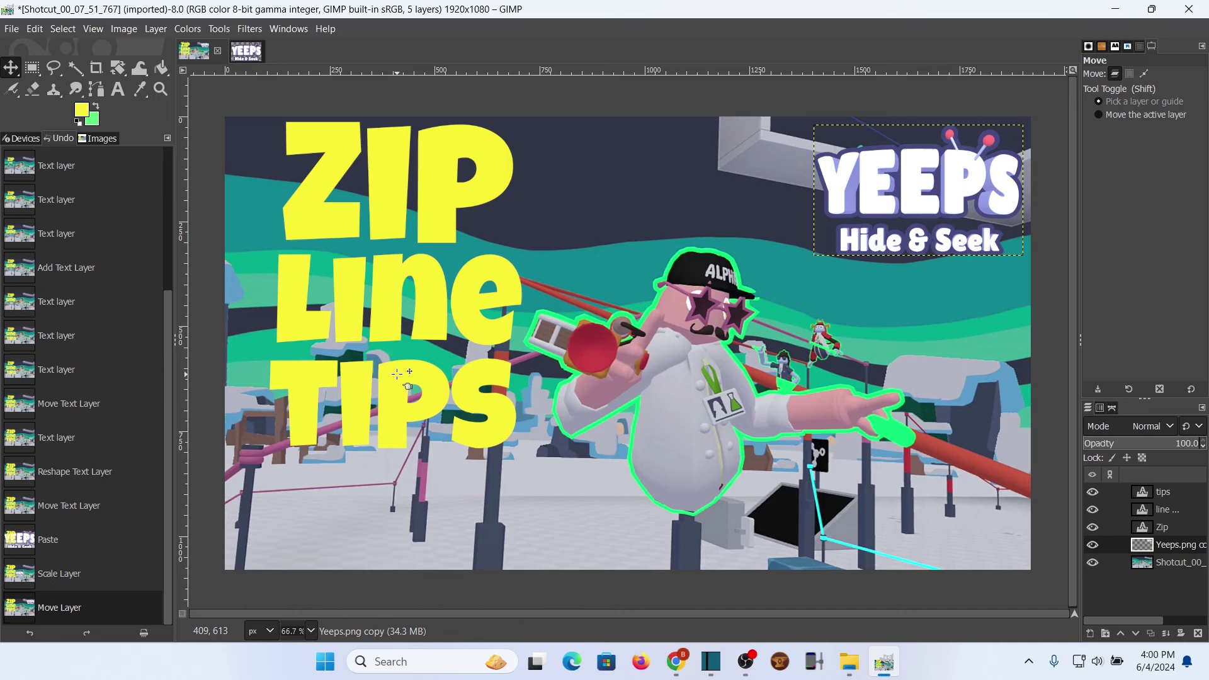
click(118, 89)
click(289, 183)
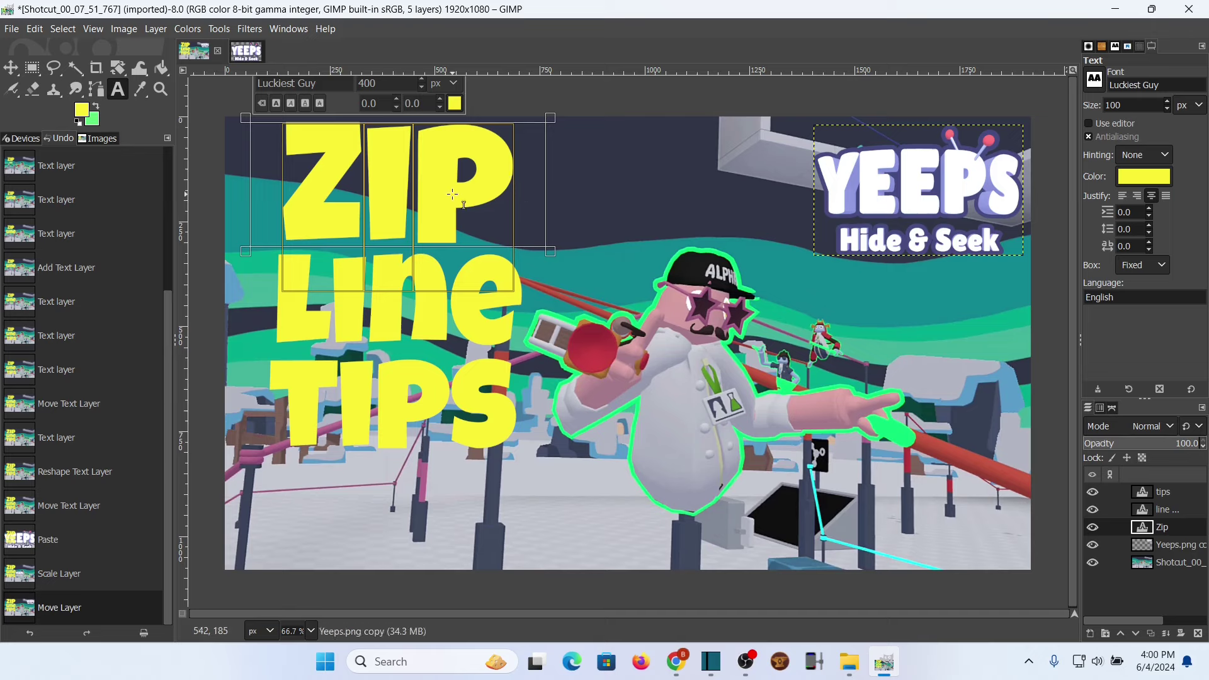
- Colour the ZIP text red
click(454, 104)
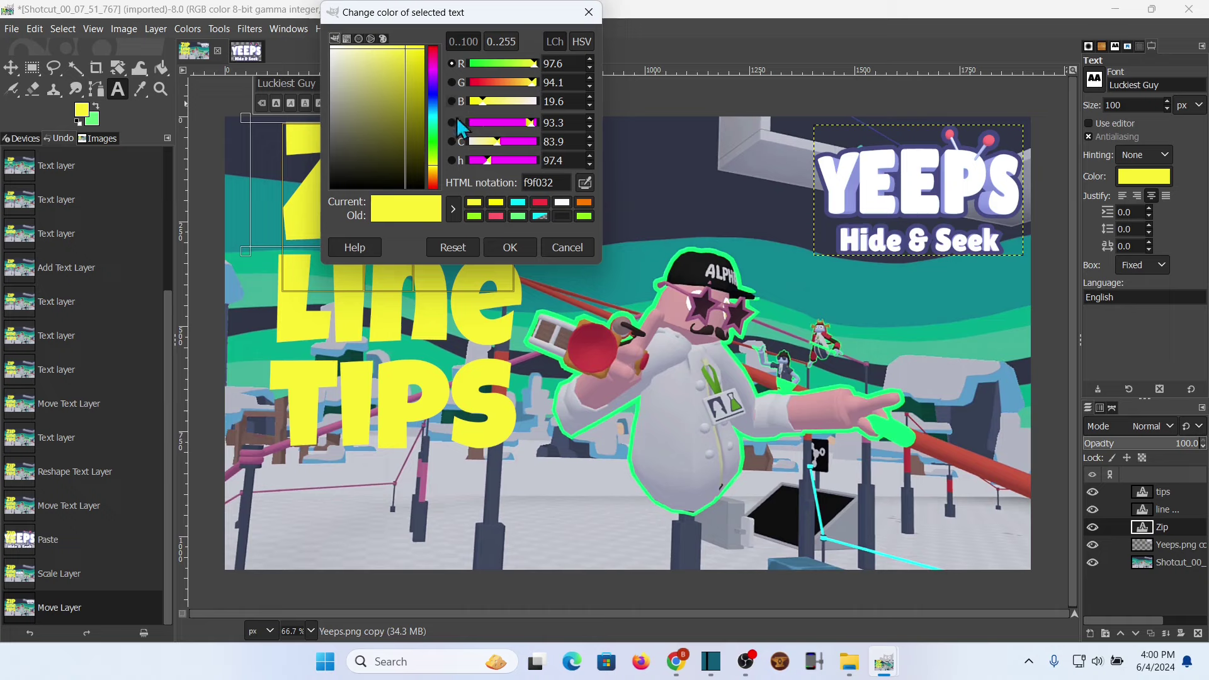
click(540, 202)
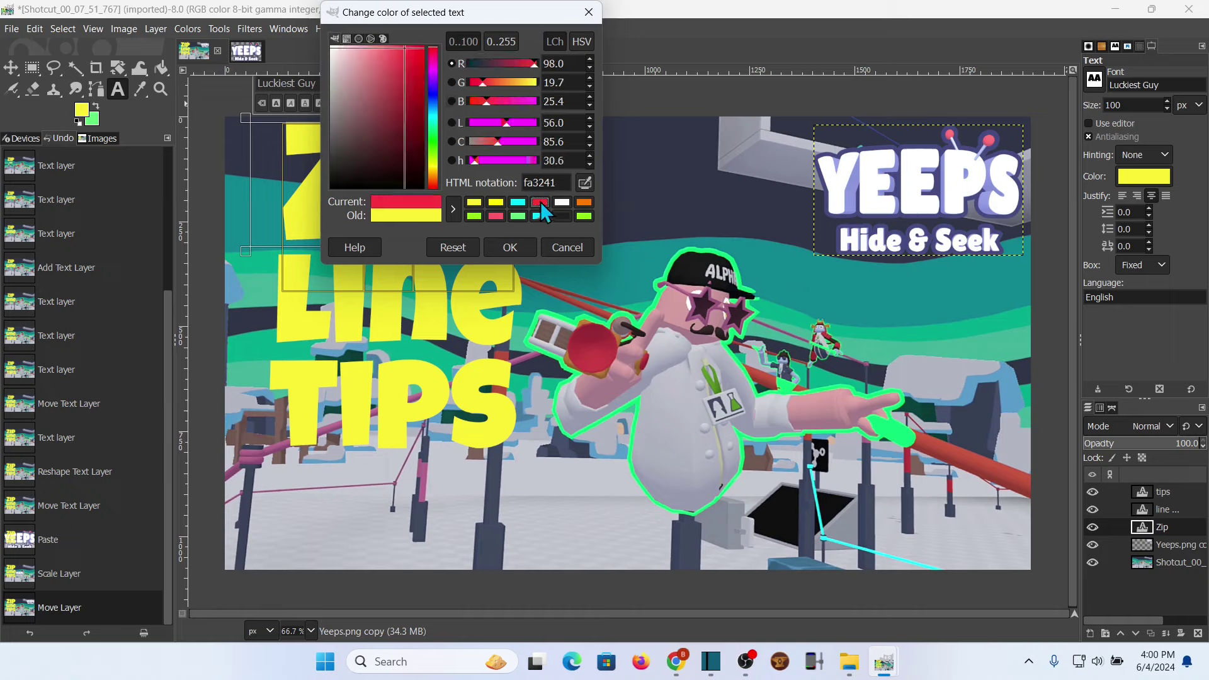
click(510, 248)
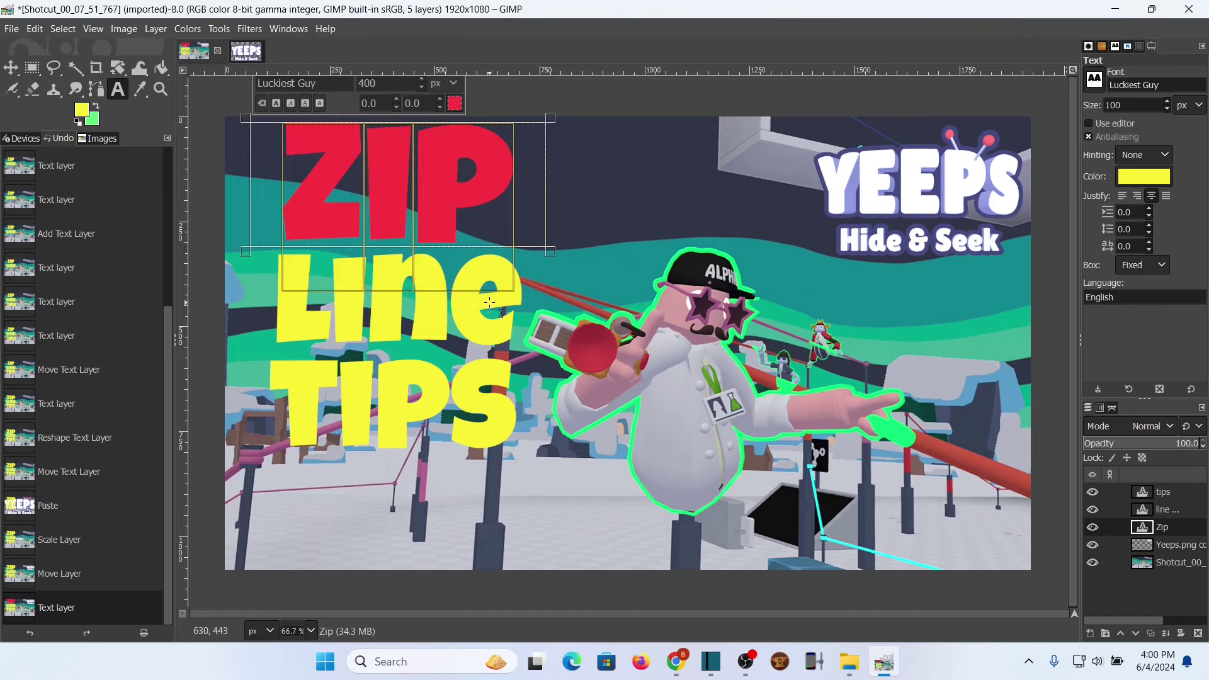
- Select all the TIPS letters and recolour them cyan (04f5fe)
click(289, 364)
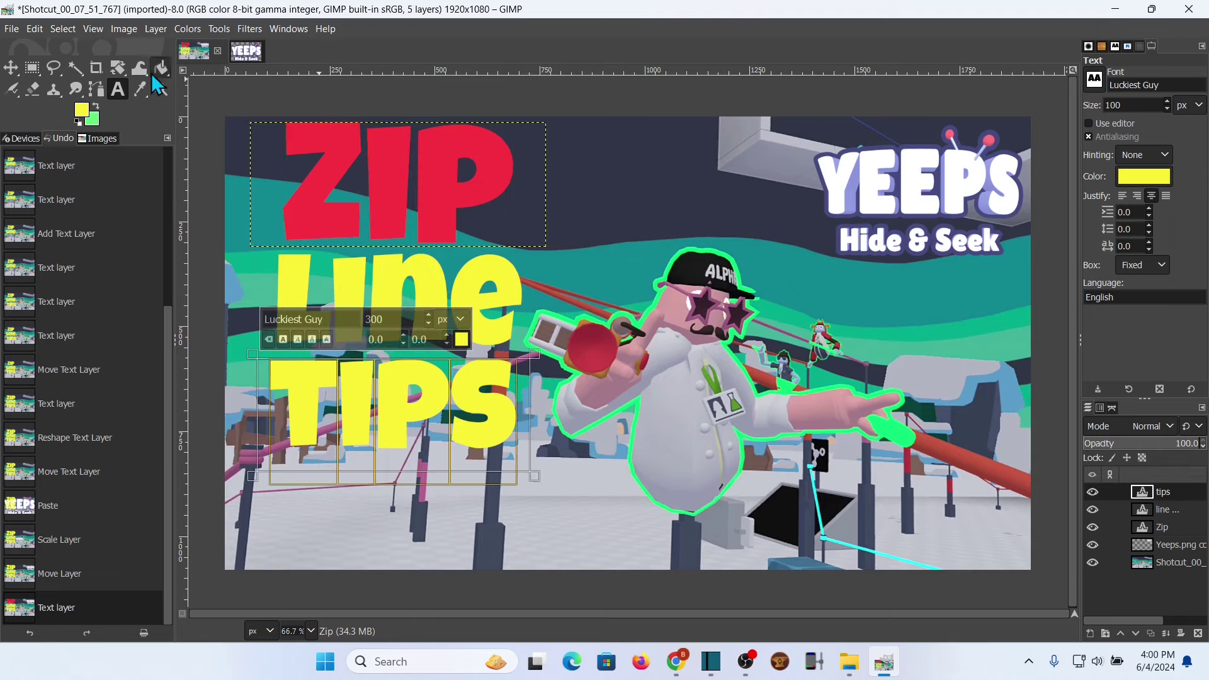
click(83, 110)
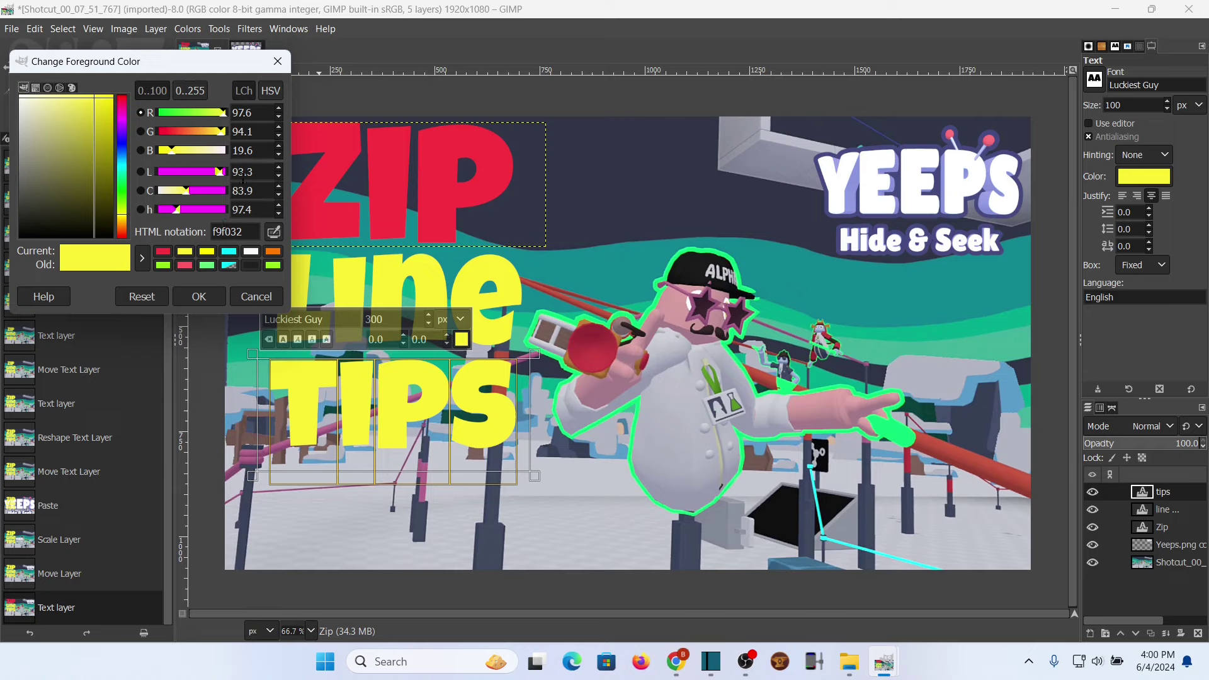
drag(221, 64, 410, 57)
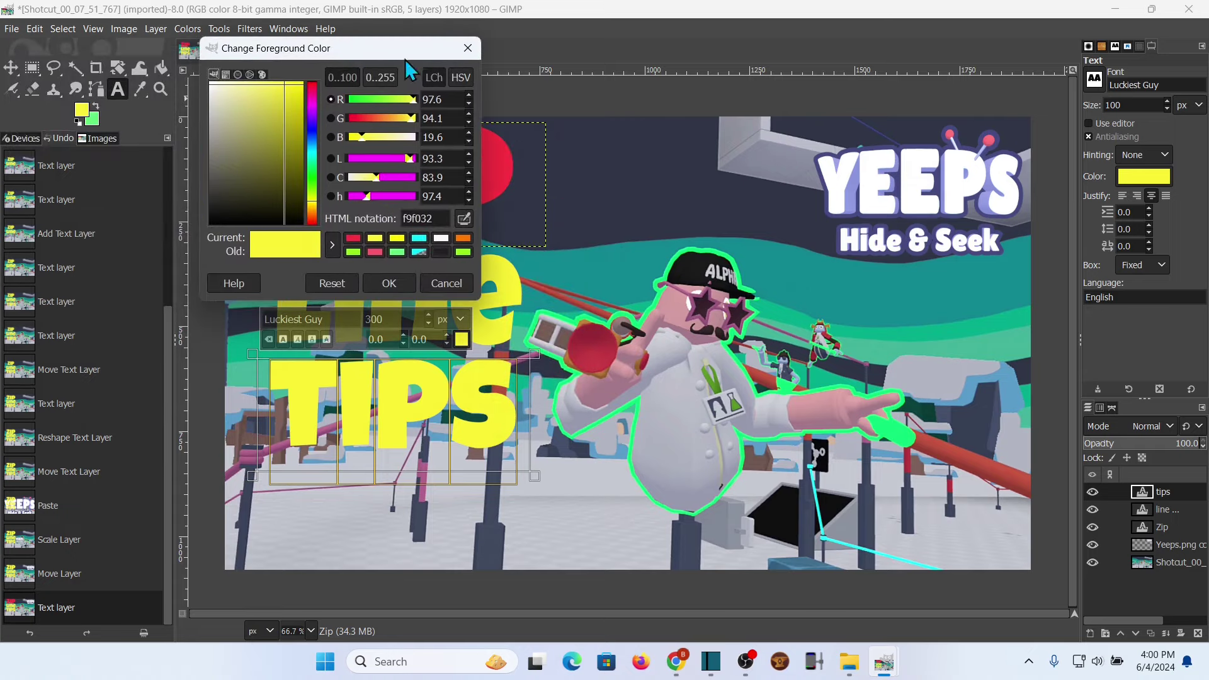
click(468, 48)
click(285, 400)
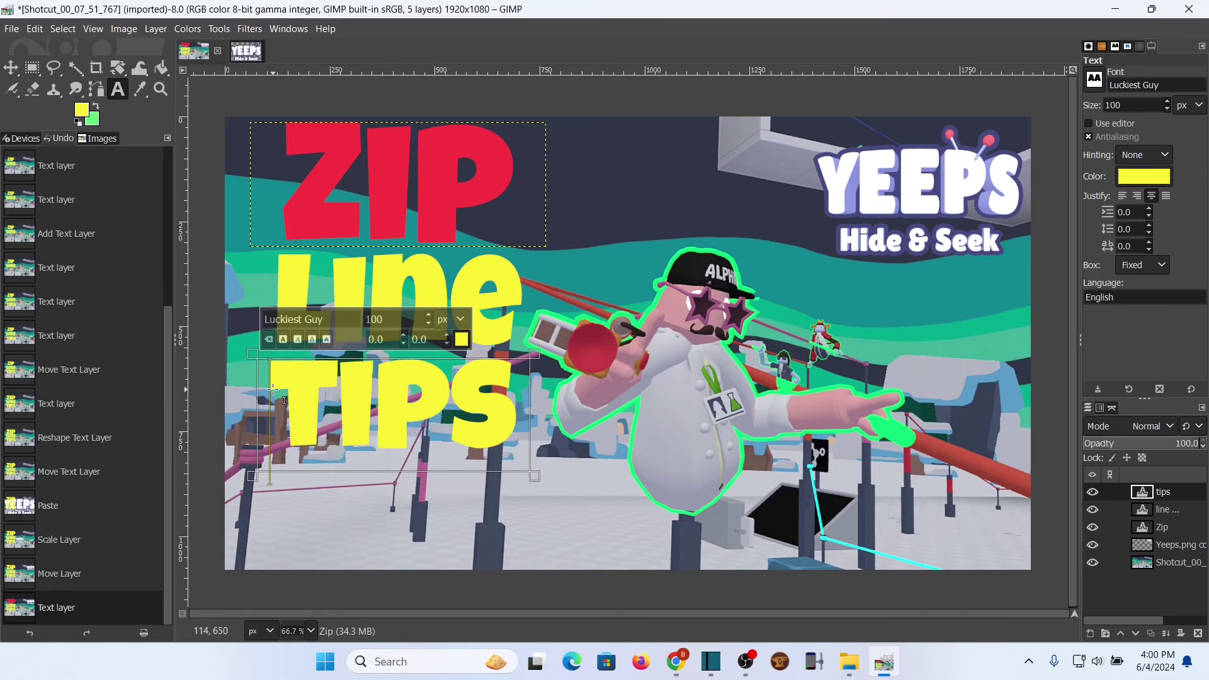
drag(285, 400, 510, 407)
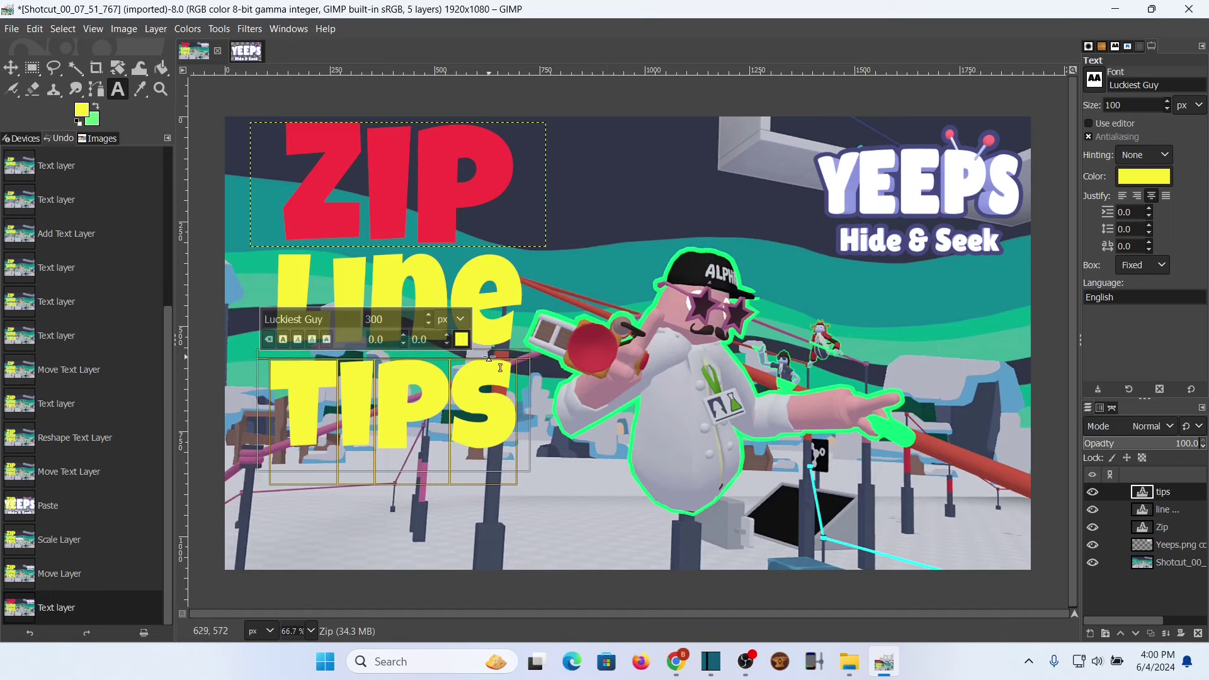
click(465, 341)
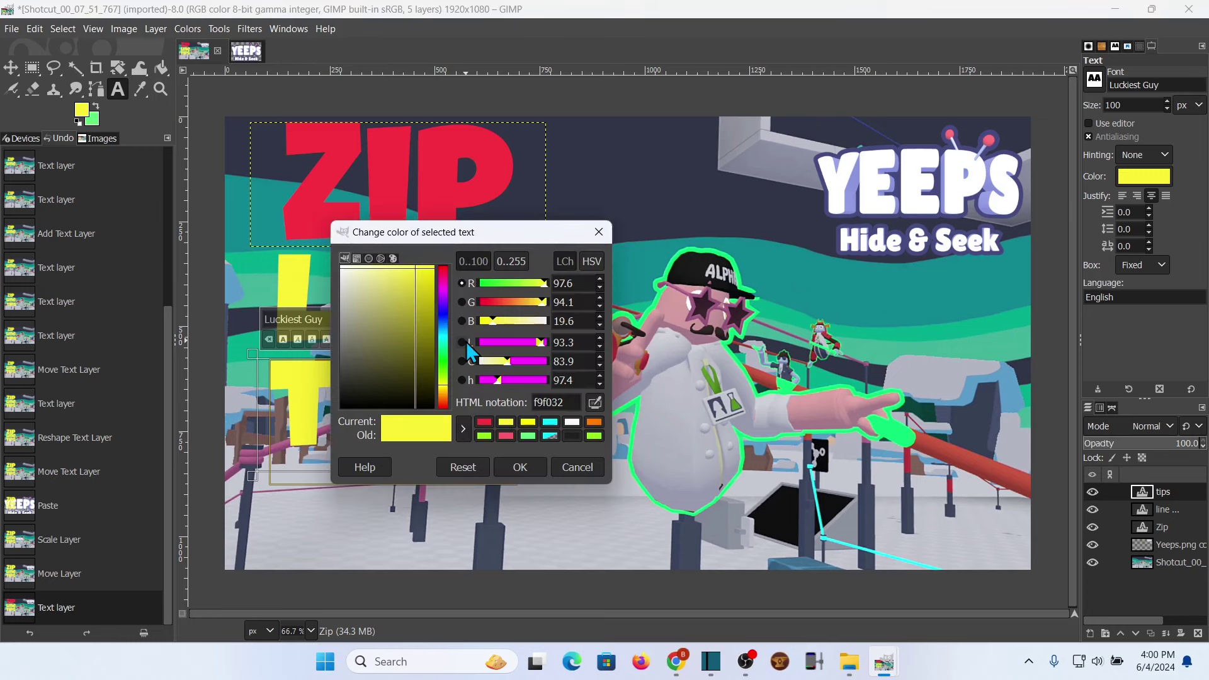
click(551, 422)
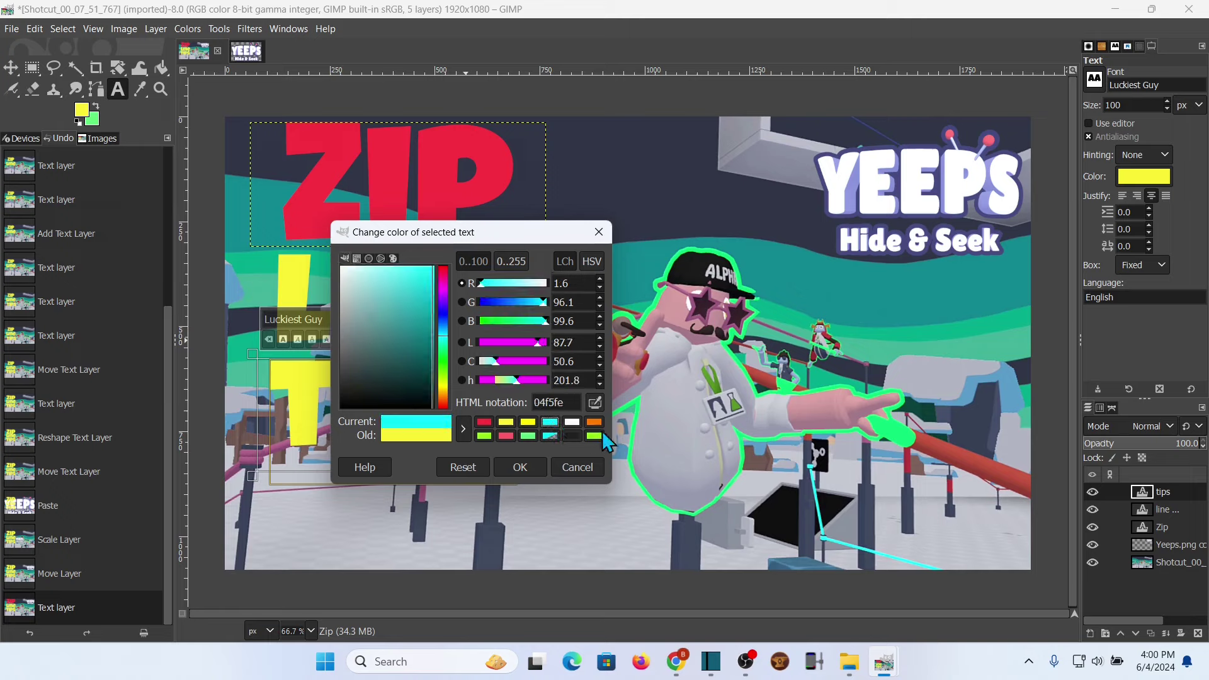
click(520, 466)
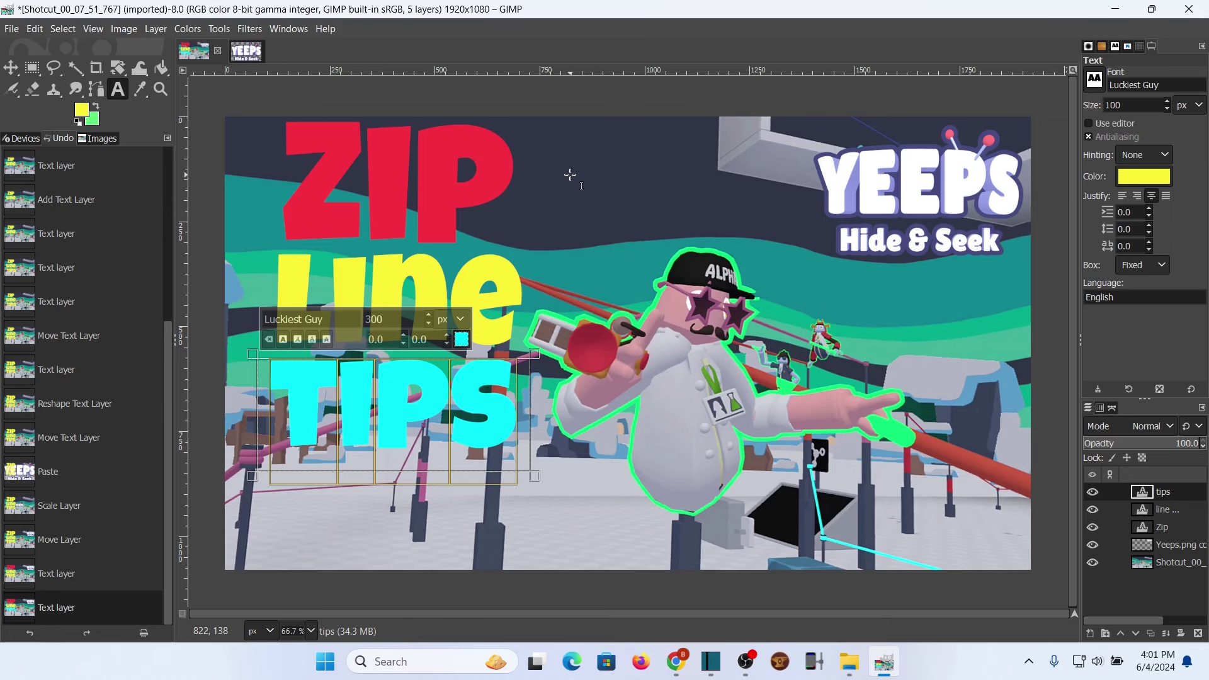
- Make the ZIP text layer active and bring up the Filters menu
click(290, 158)
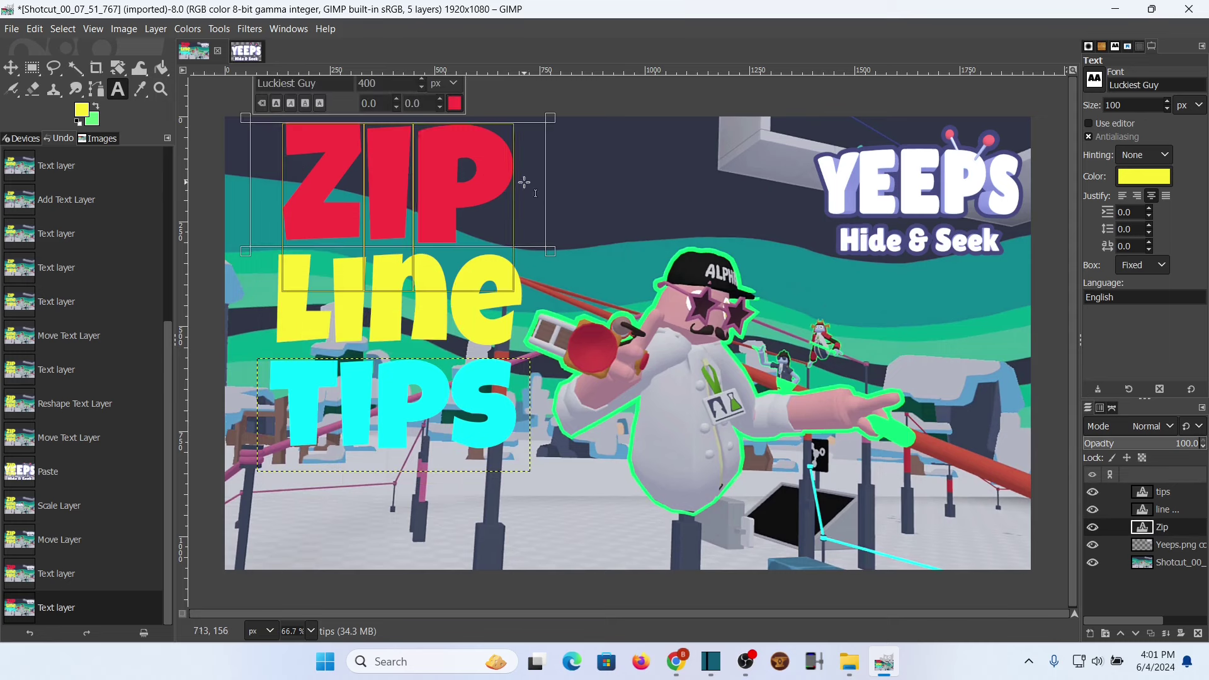
click(251, 30)
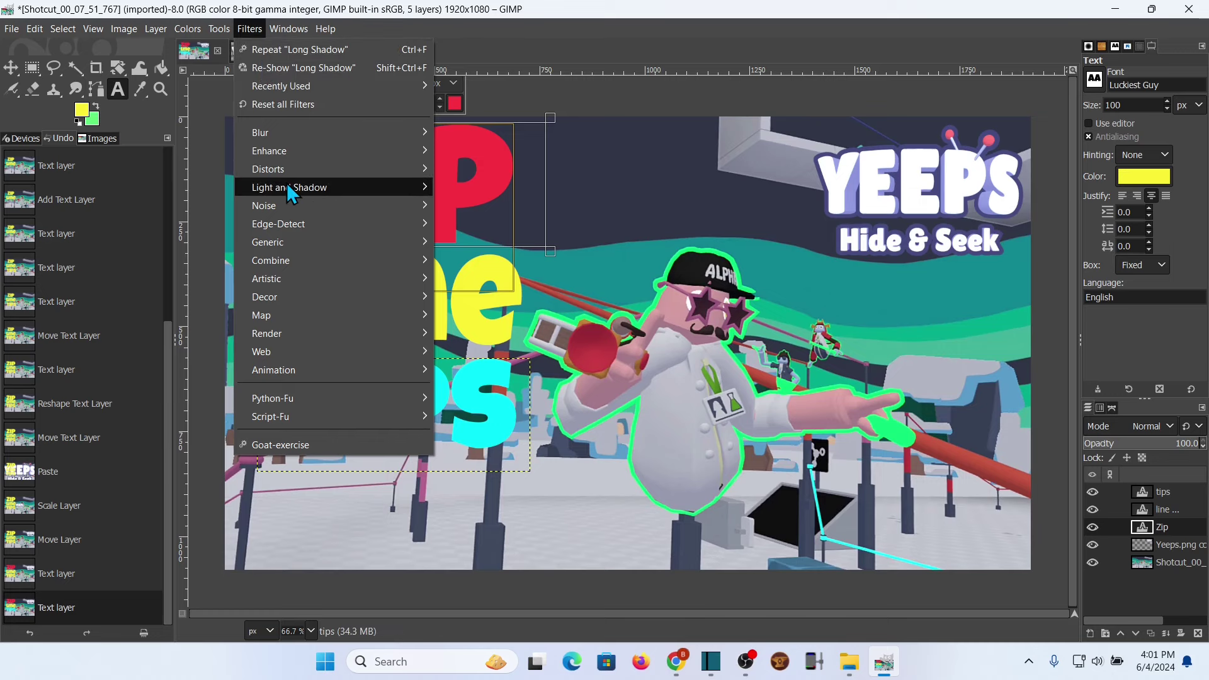
- Apply a Long Shadow to ZIP in a sampled dark grey, length 20 at 45°
mouse_move(290, 192)
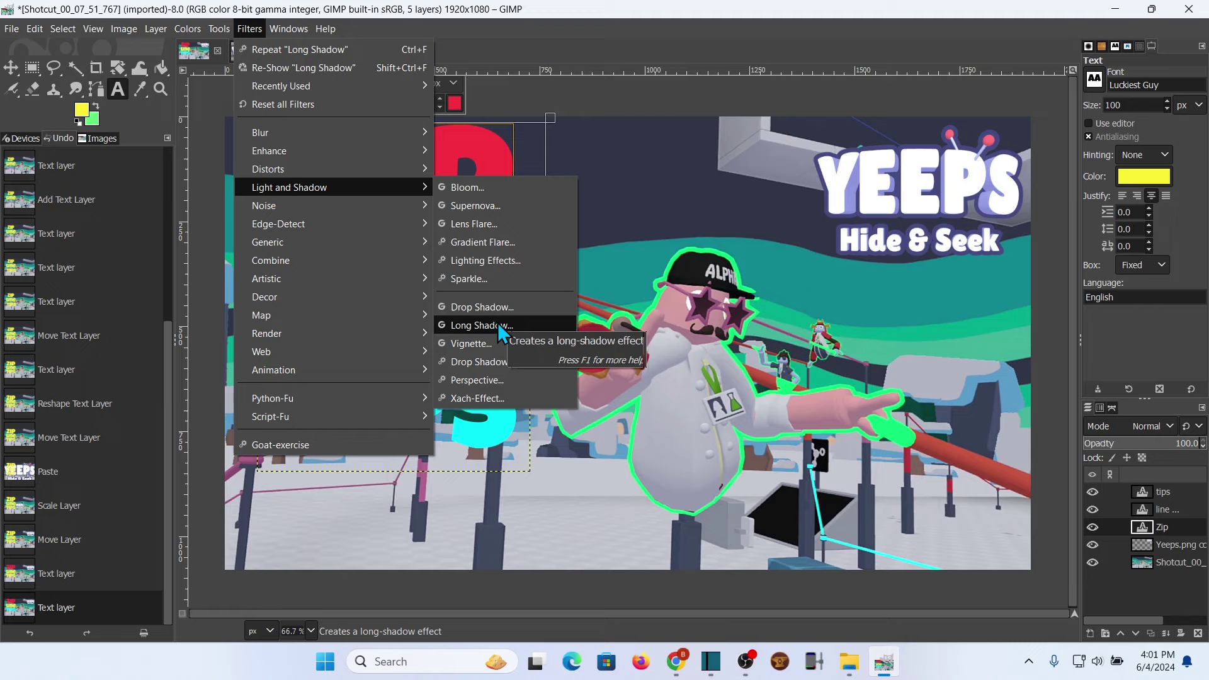
click(548, 327)
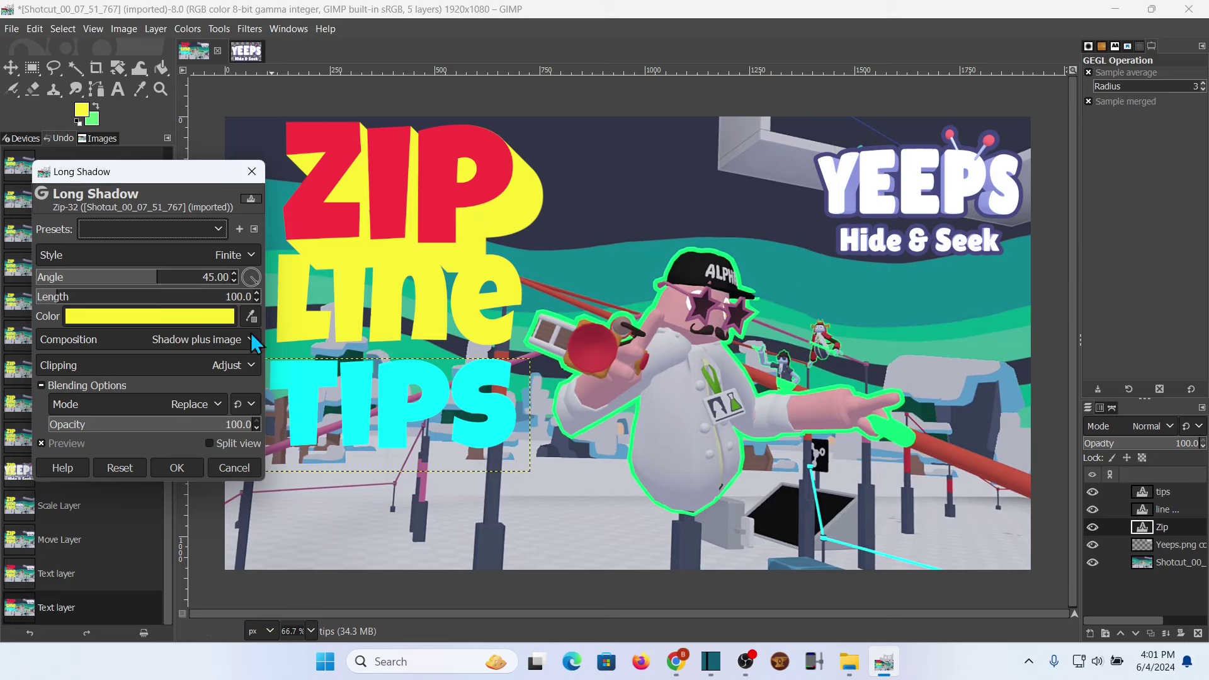
click(217, 319)
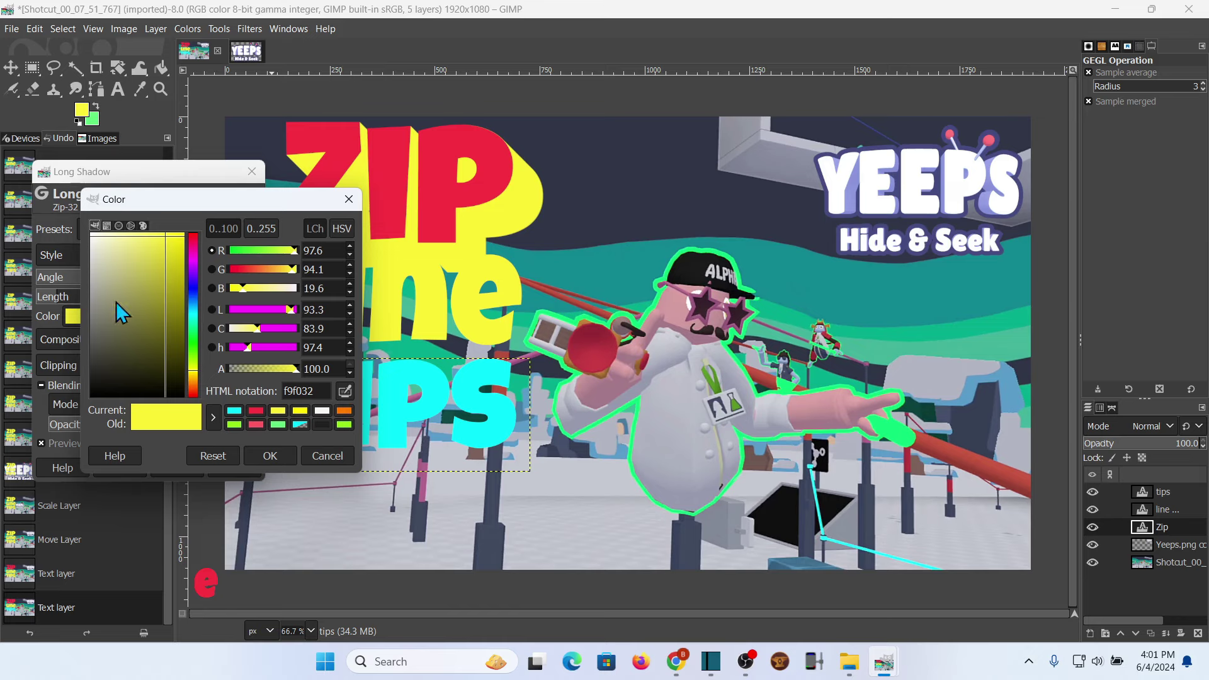
click(346, 391)
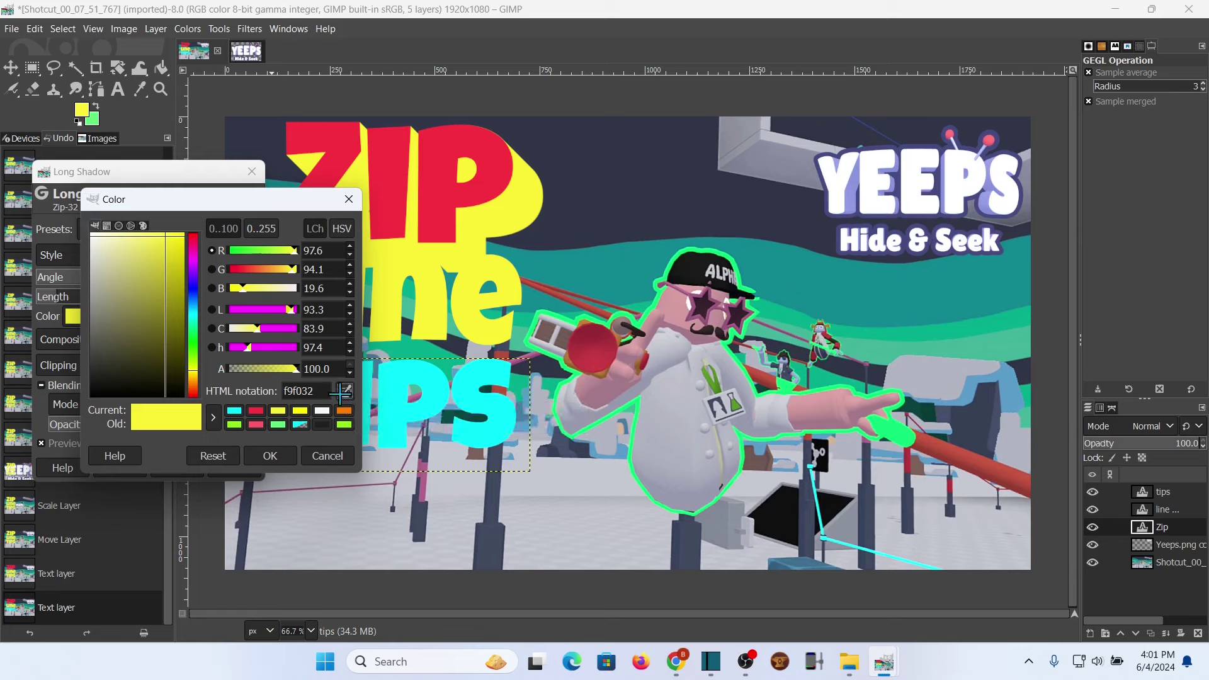
click(341, 397)
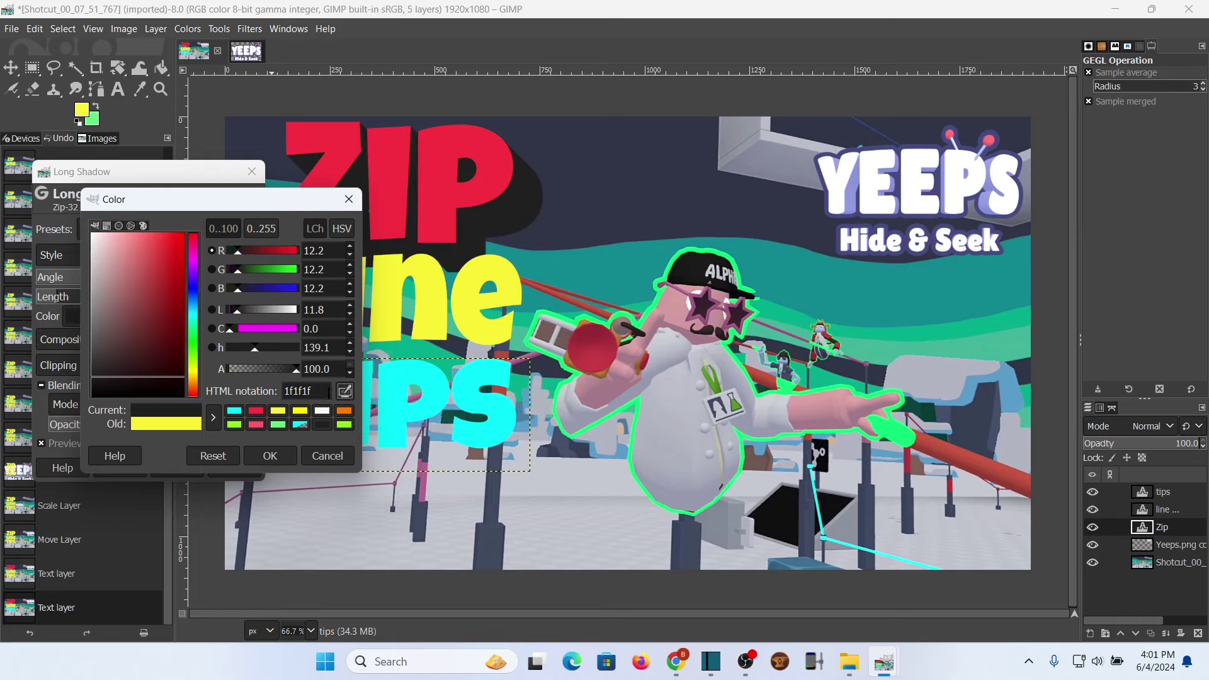
click(272, 455)
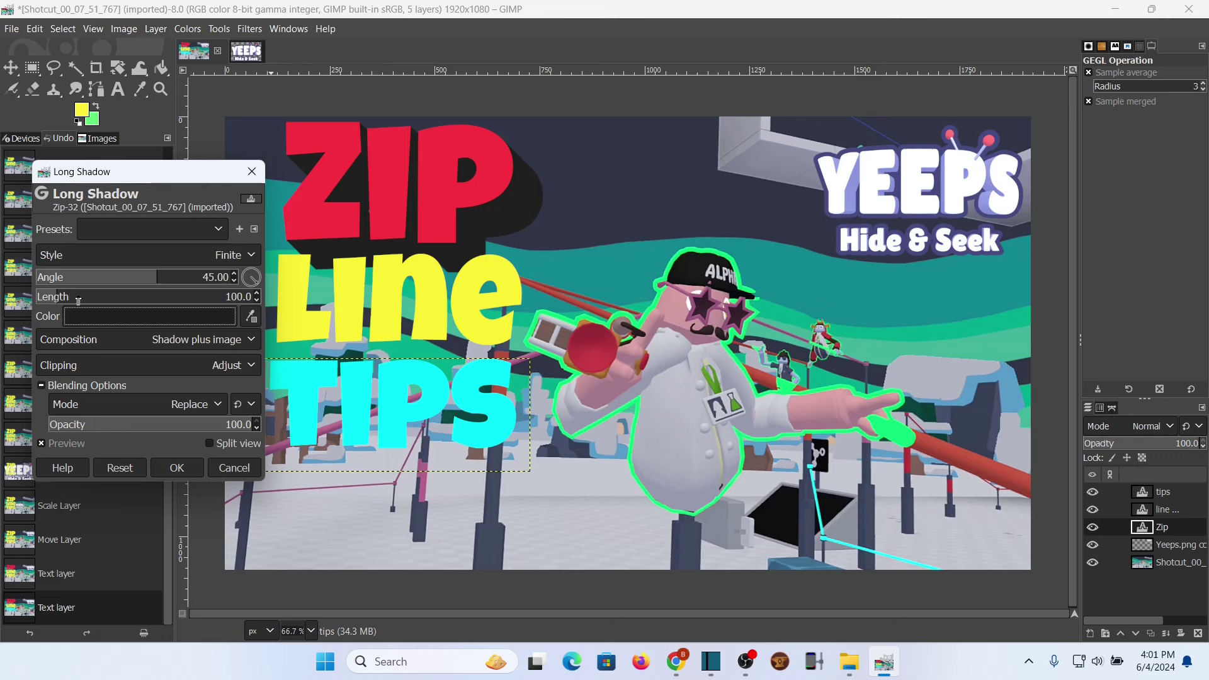
mouse_move(56, 302)
mouse_down()
mouse_move(158, 313)
mouse_move(44, 305)
mouse_up()
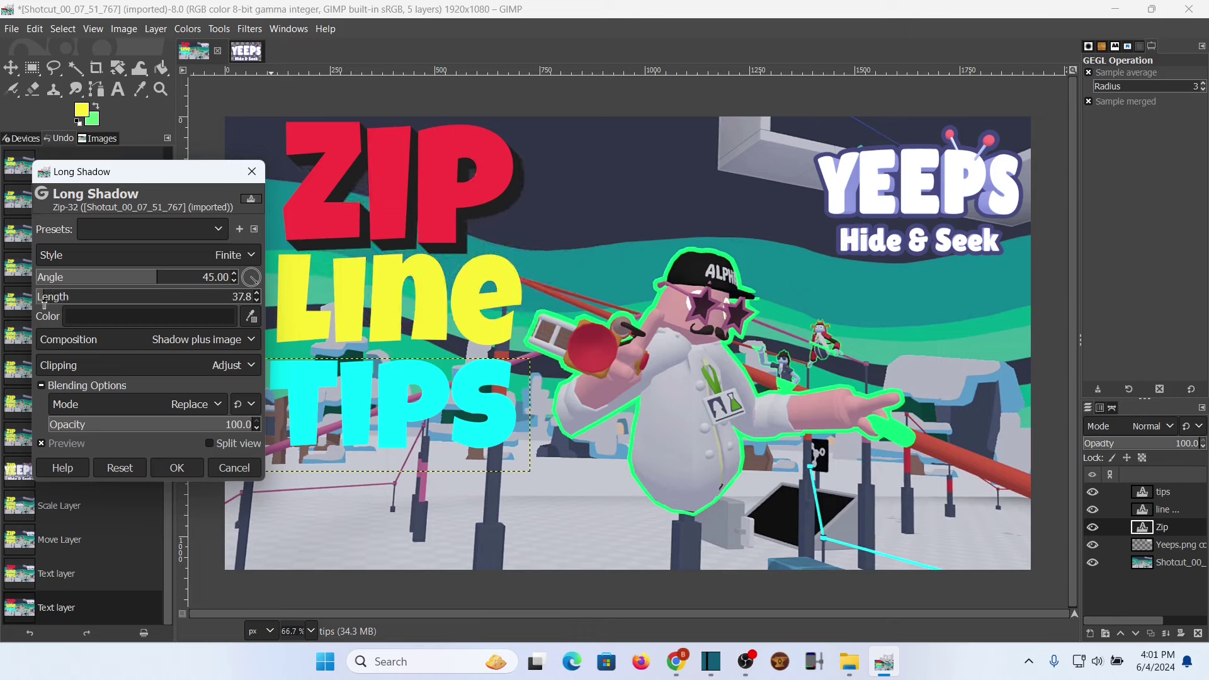
drag(215, 306, 365, 305)
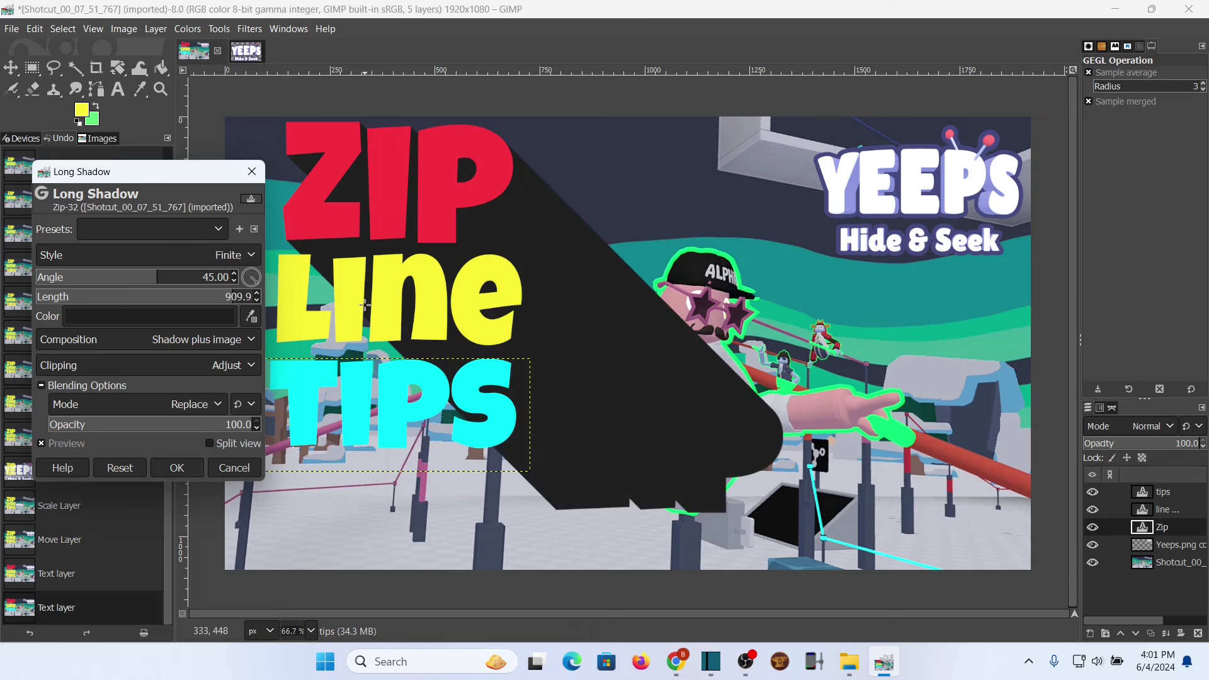
key(BackSpace)
key(BackSpace)
key(BackSpace)
key(BackSpace)
key(BackSpace)
text(20)
key(Return)
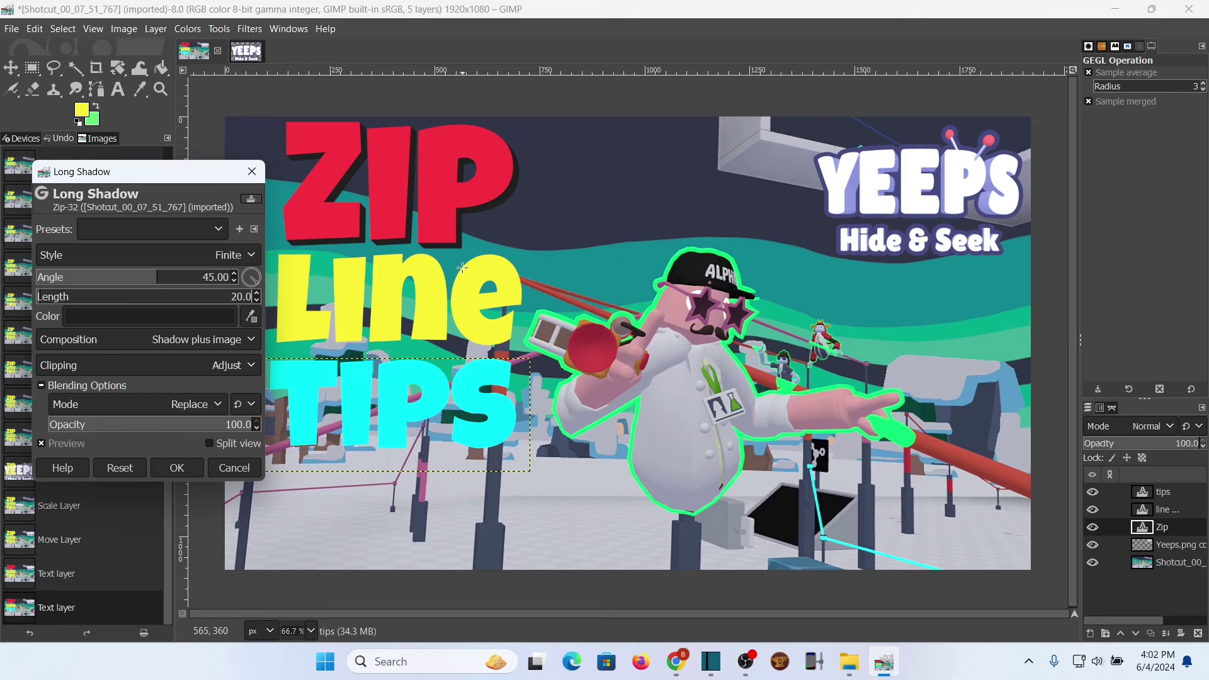
click(184, 465)
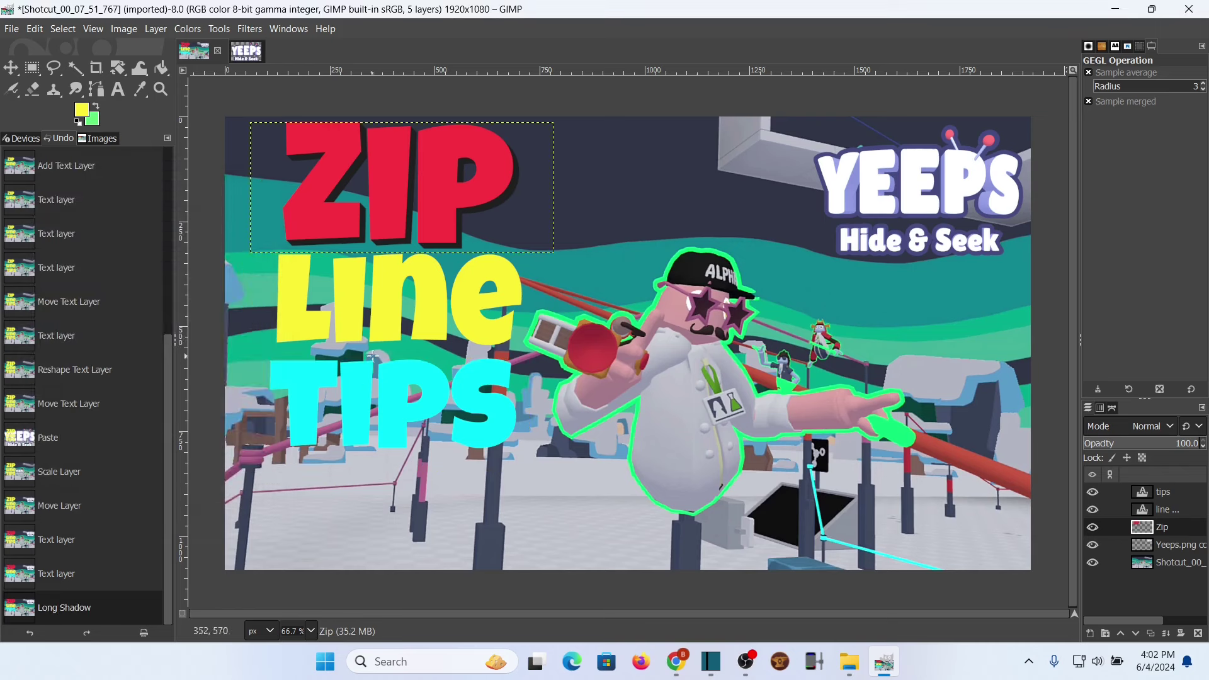
- Give the Line text a matching Long Shadow in 1f1f1f with length 20
click(118, 88)
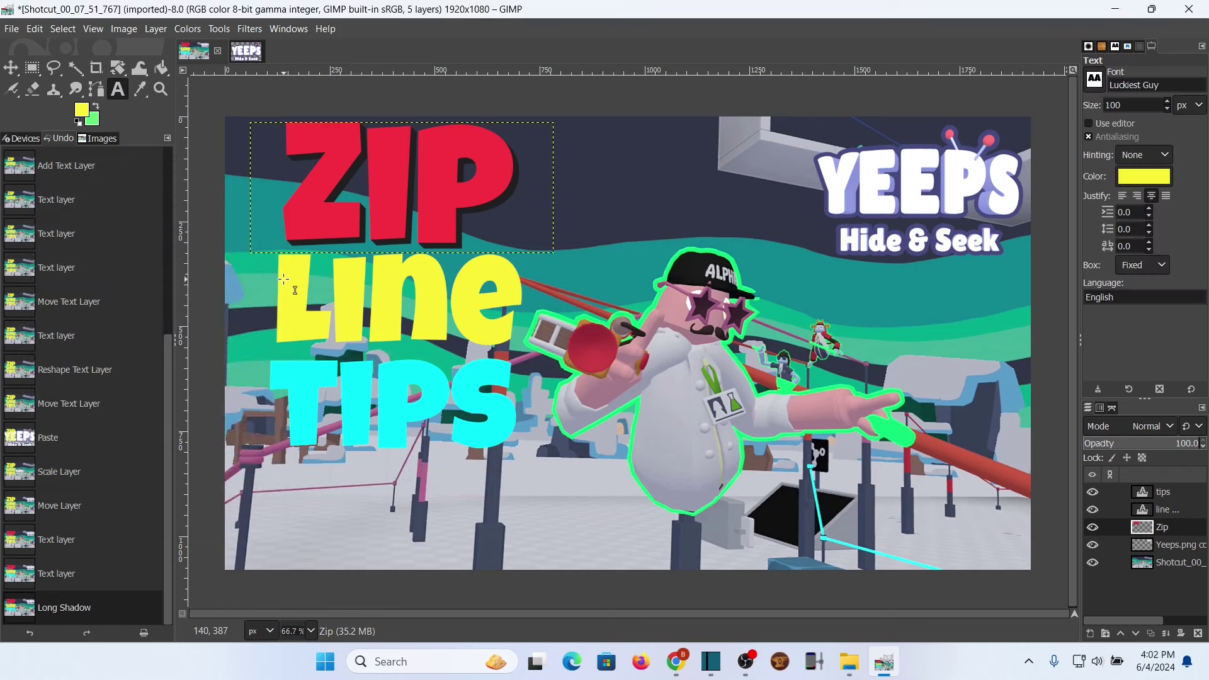
click(295, 290)
drag(295, 290, 526, 296)
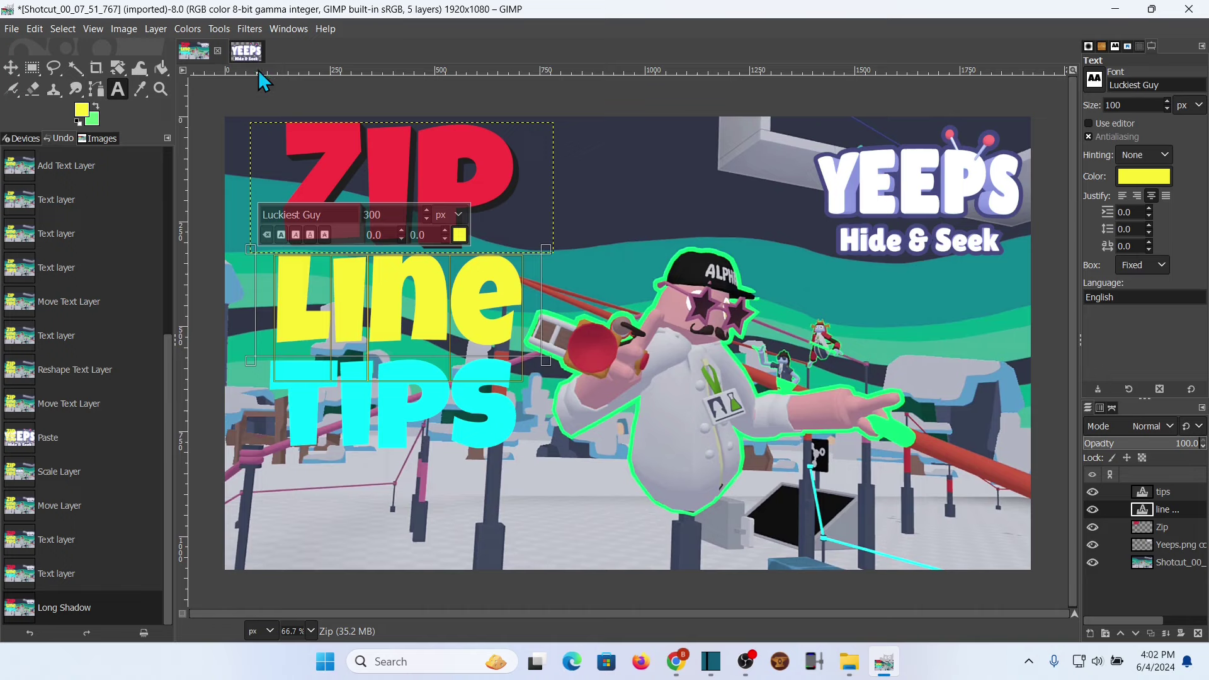
click(256, 31)
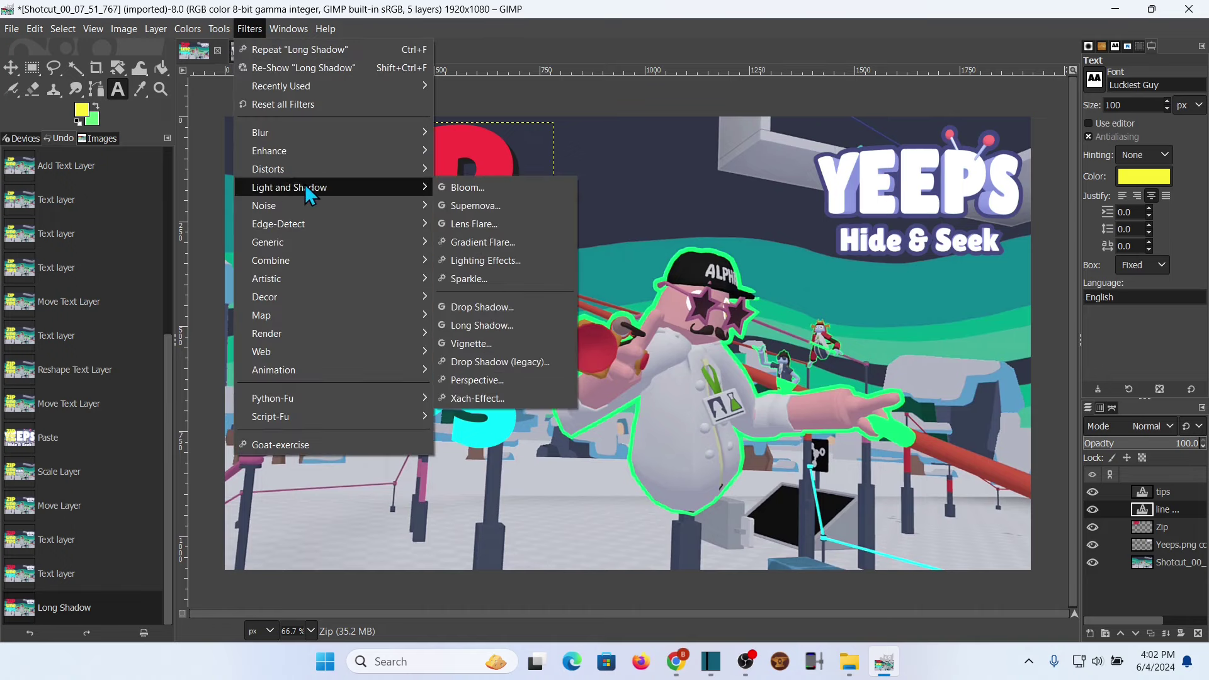
click(469, 326)
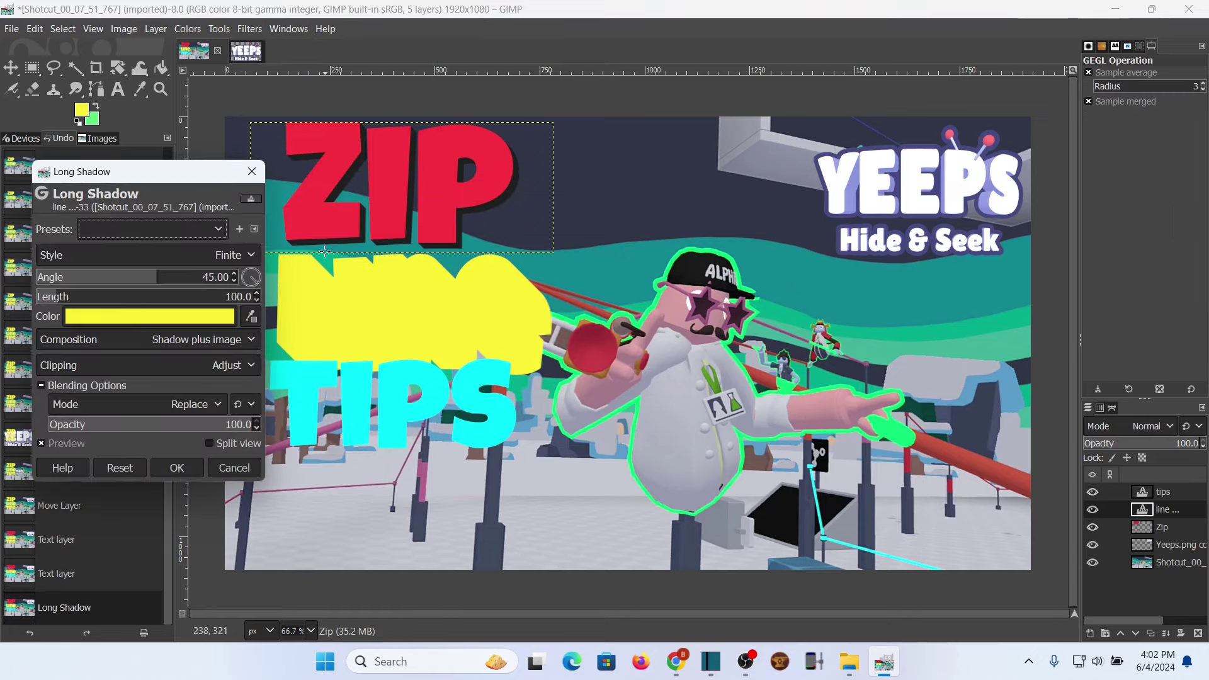
click(203, 318)
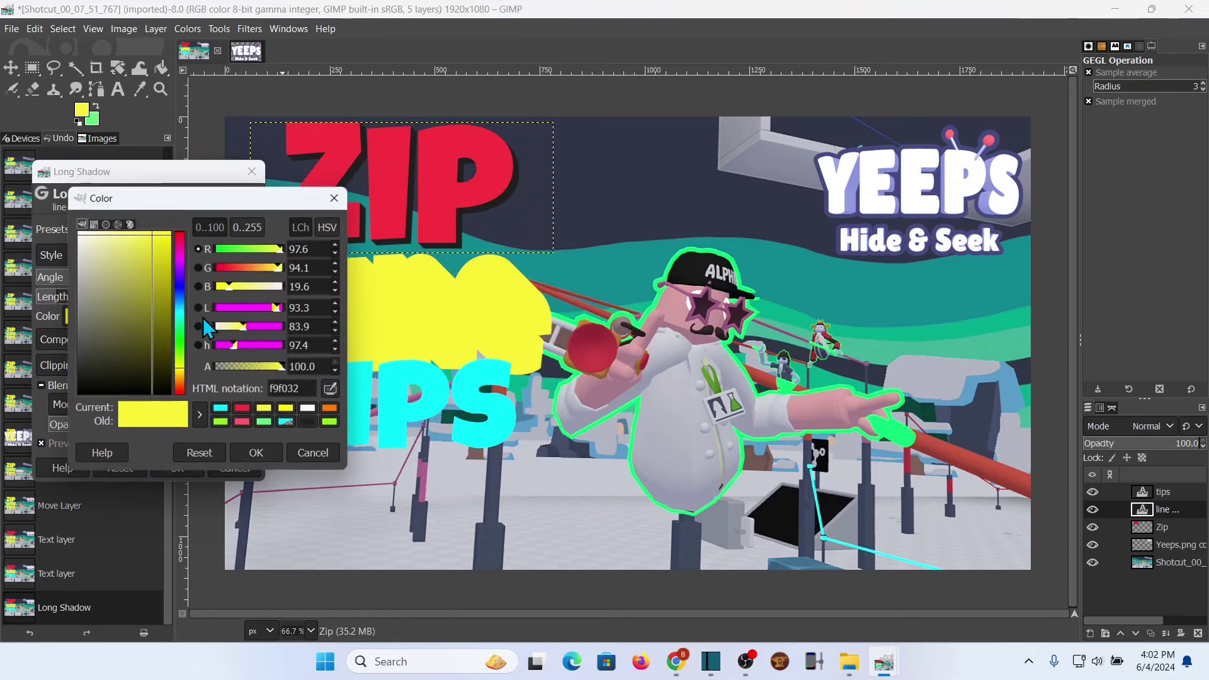
click(331, 388)
click(312, 388)
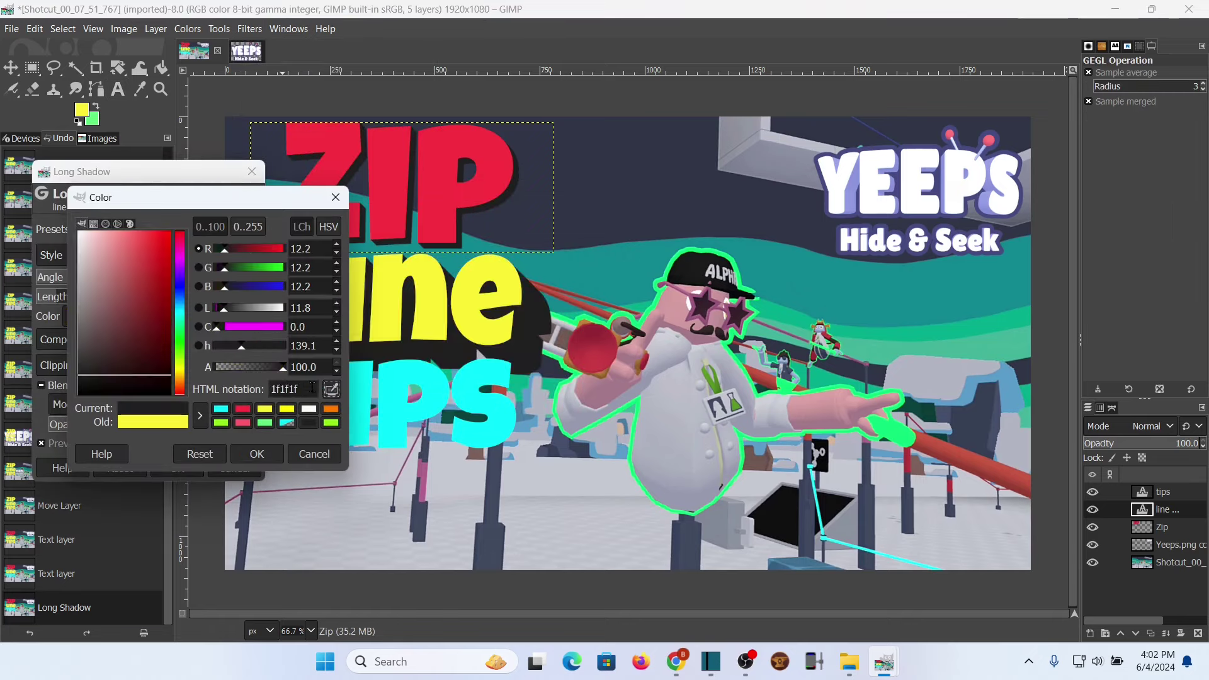
click(258, 453)
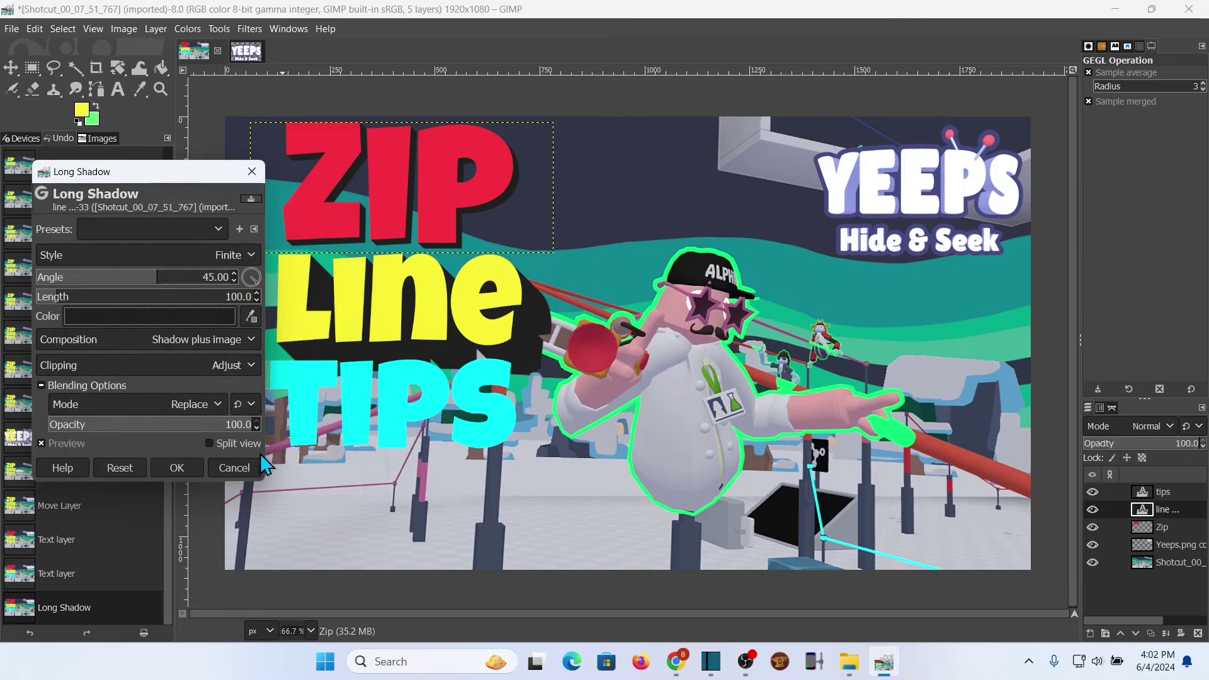
click(222, 297)
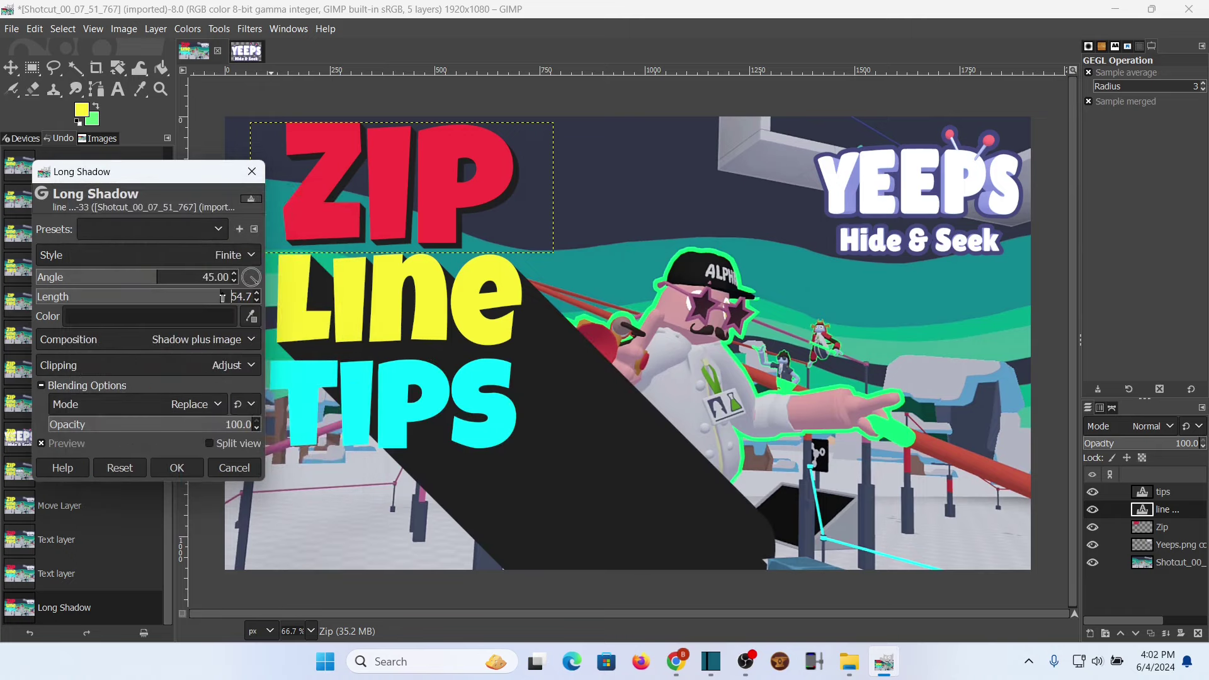
key(BackSpace)
key(Return)
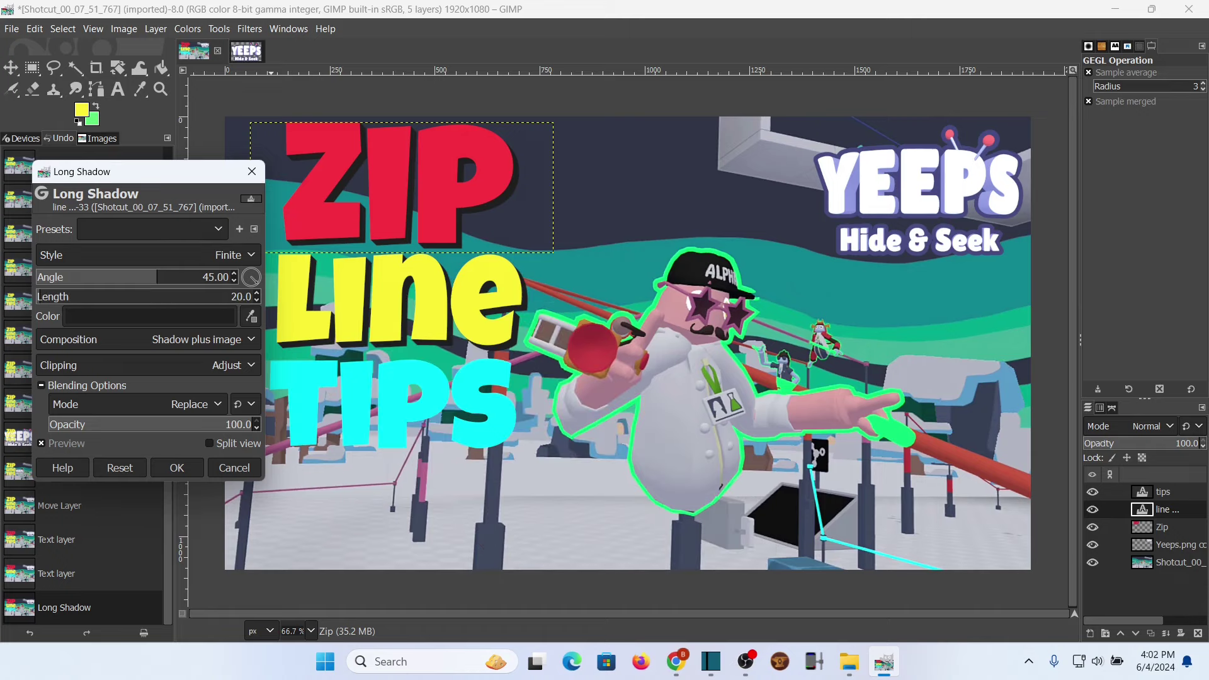
click(182, 467)
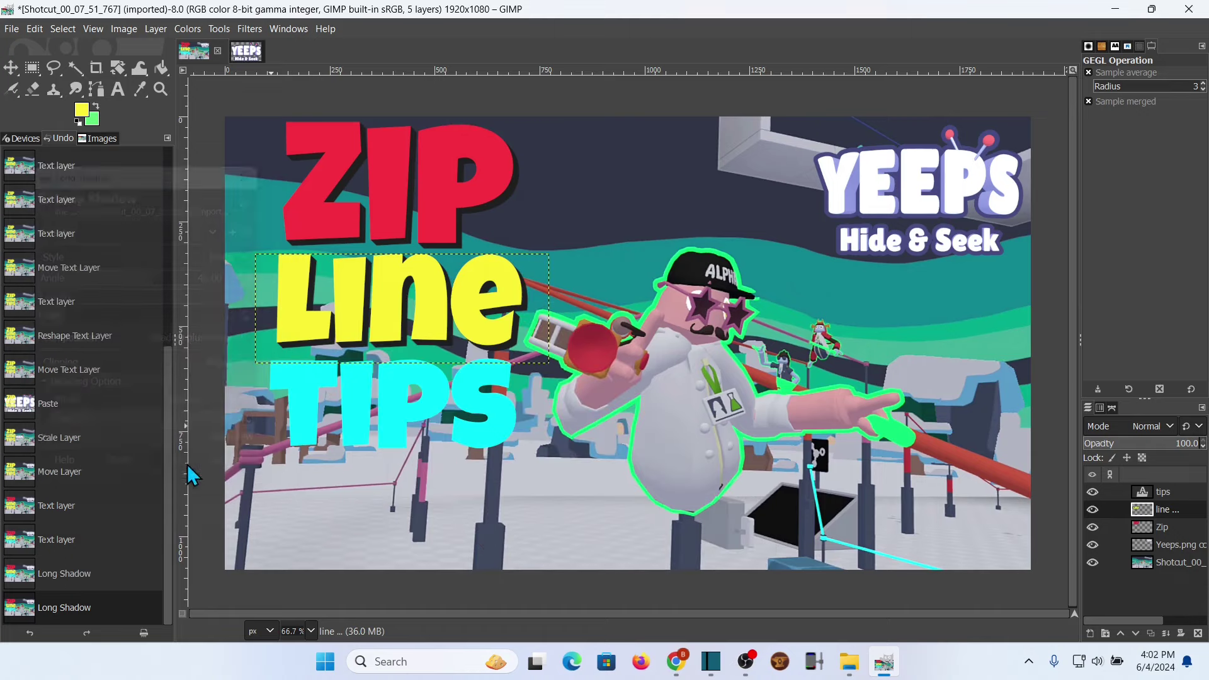
- Add the same 1f1f1f Long Shadow, length 20, to the TIPS text
click(117, 89)
click(308, 388)
click(249, 29)
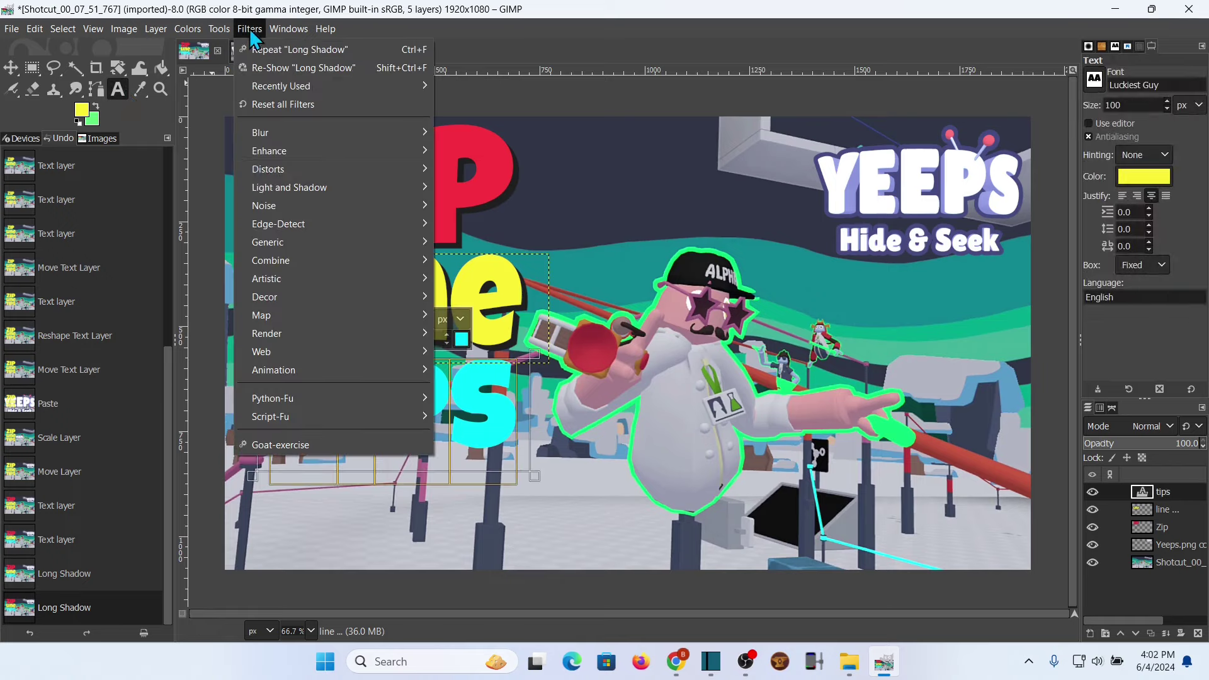
click(479, 330)
click(158, 316)
click(316, 424)
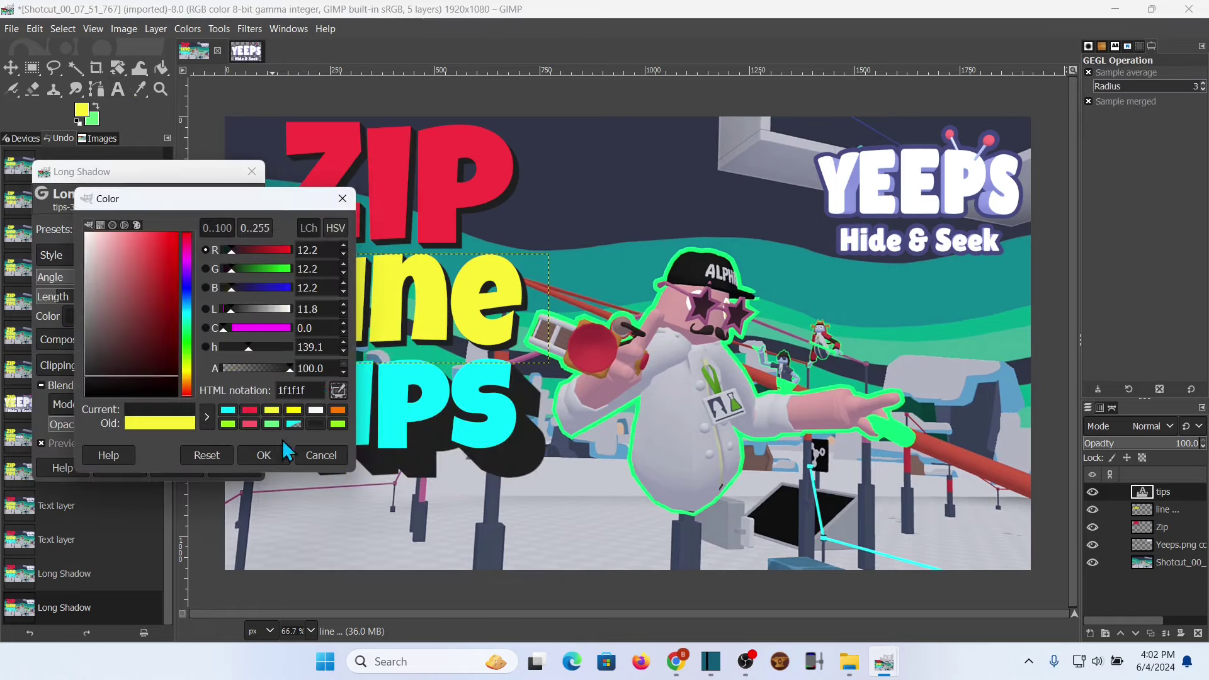
click(277, 454)
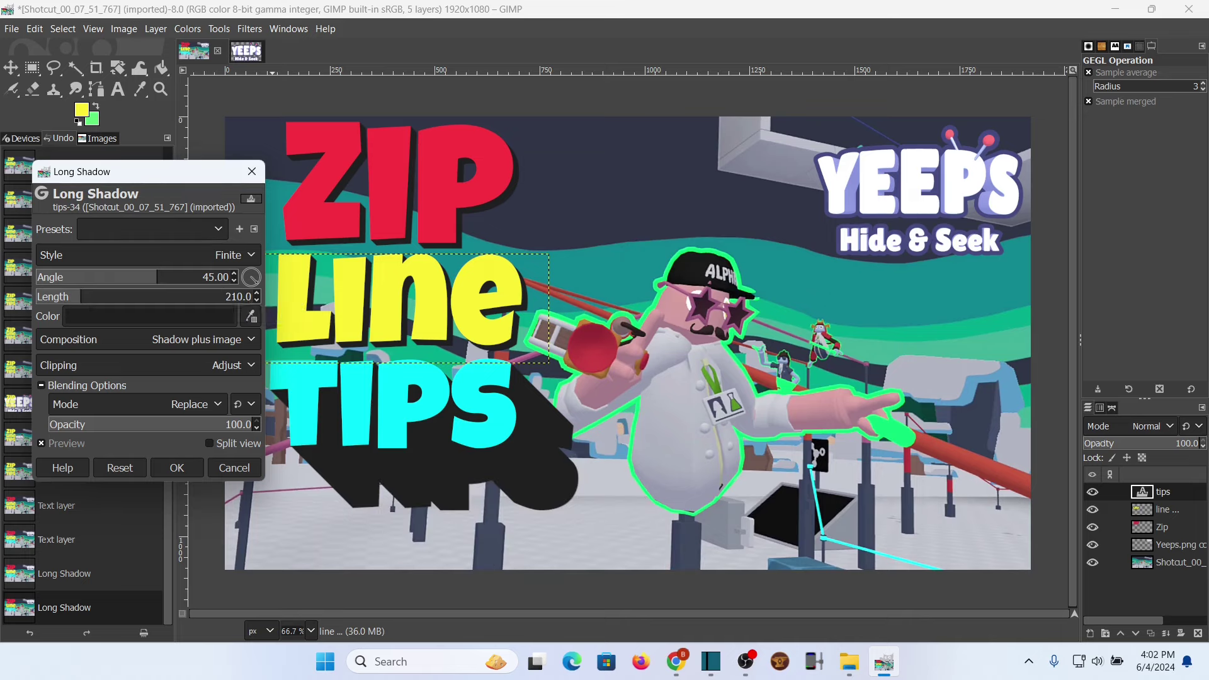
drag(222, 296, 285, 306)
text(2)
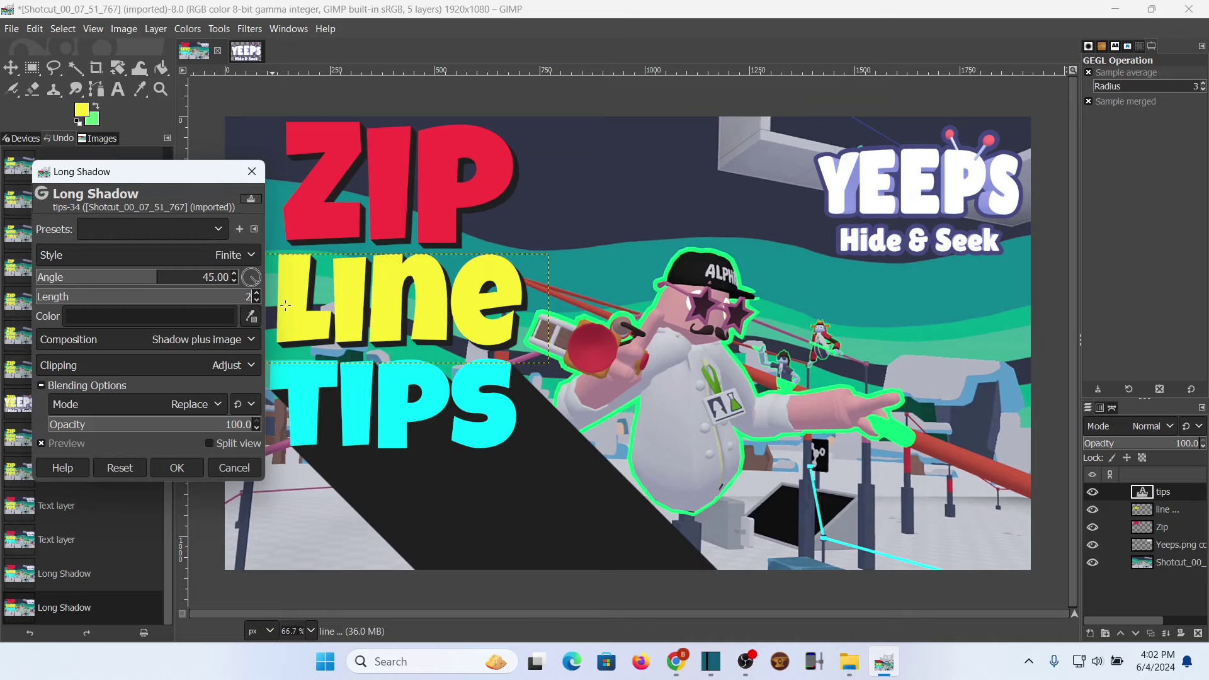
text(0)
key(Return)
click(179, 468)
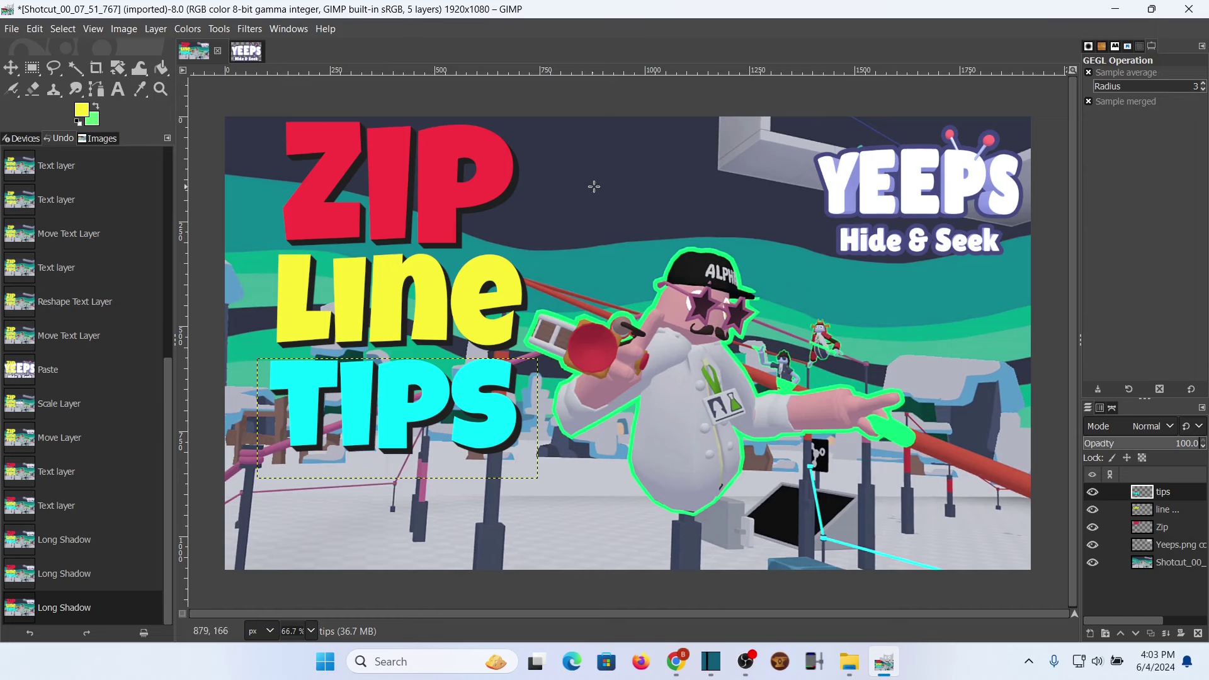
- Save the project as 'Zip Line Tips.xcf'
key(ctrl+s)
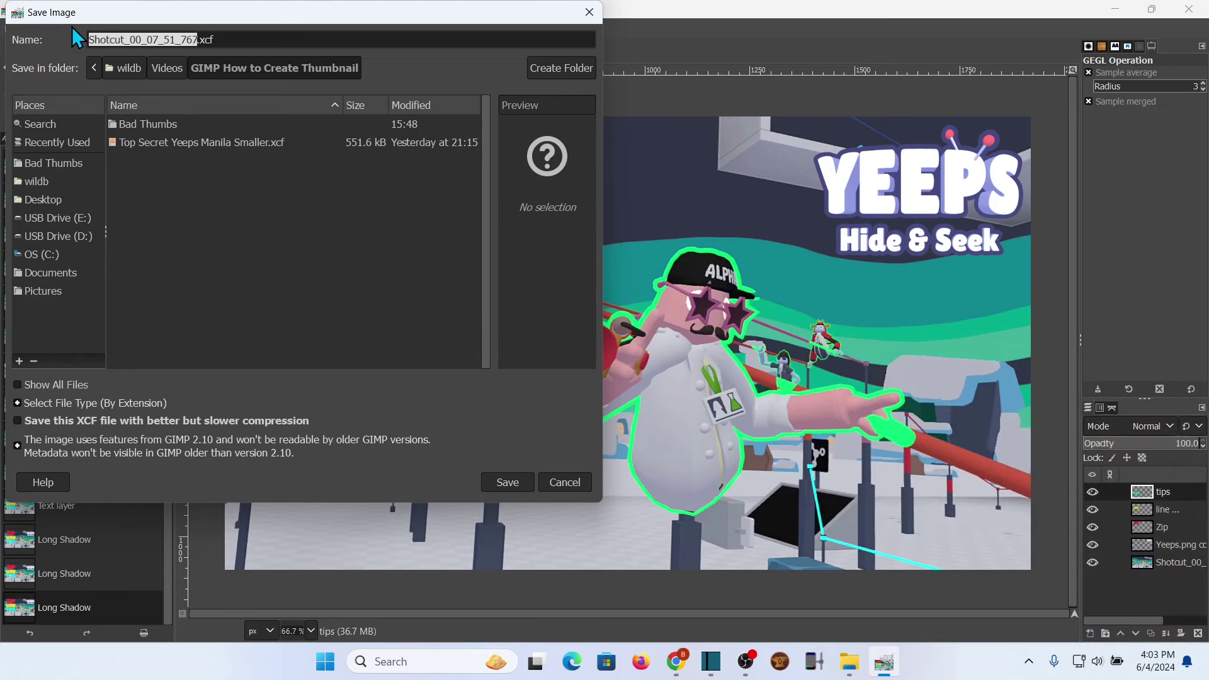
text(Zip Line )
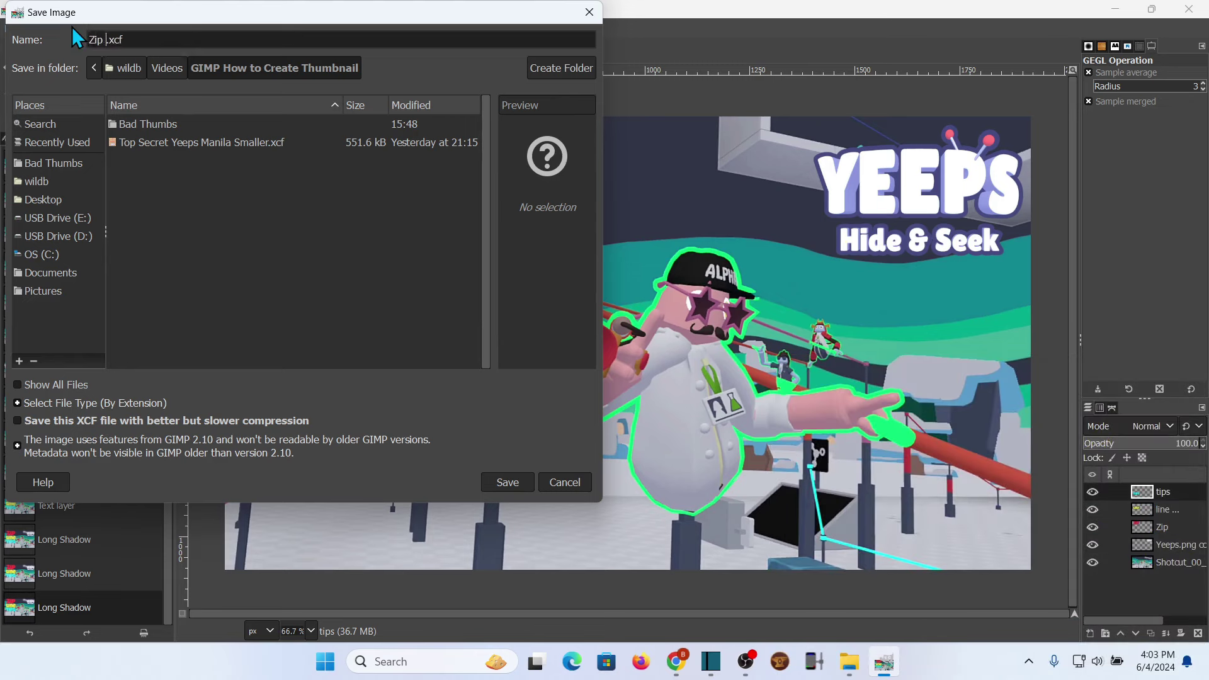
text(Tips)
key(Return)
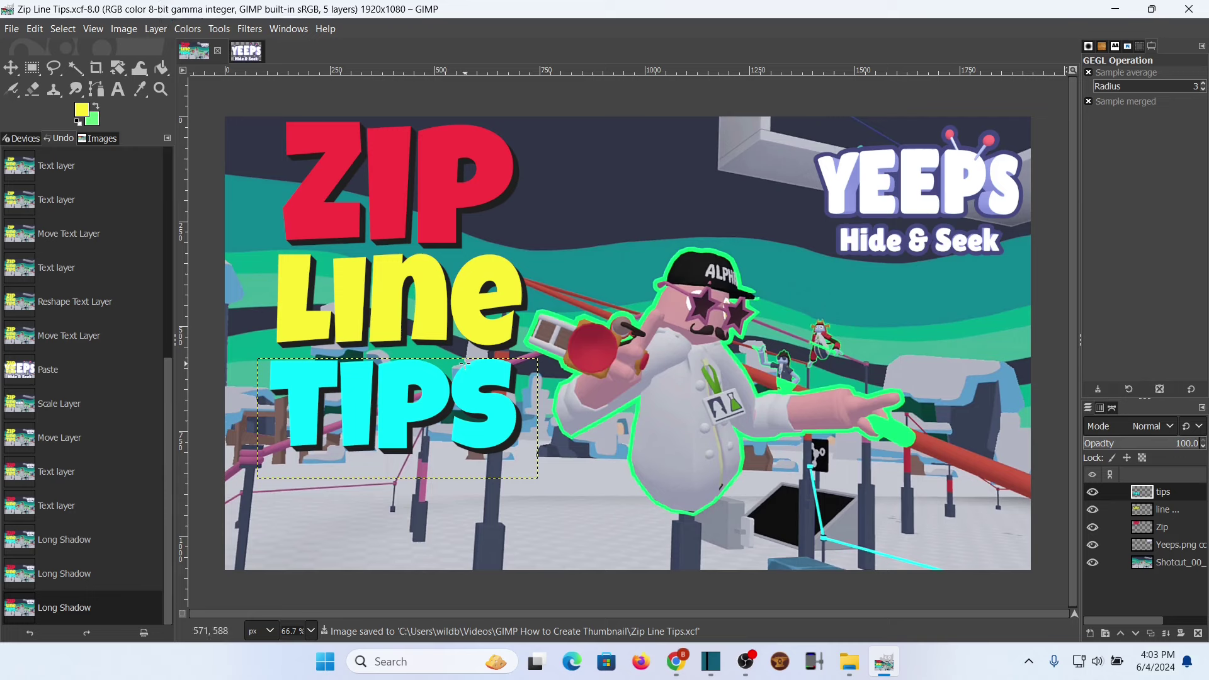
- Export as JPEG image, saving Zip Line Tips.jpg to the GIMP How to Create Thumbnail folder at quality 90
click(11, 29)
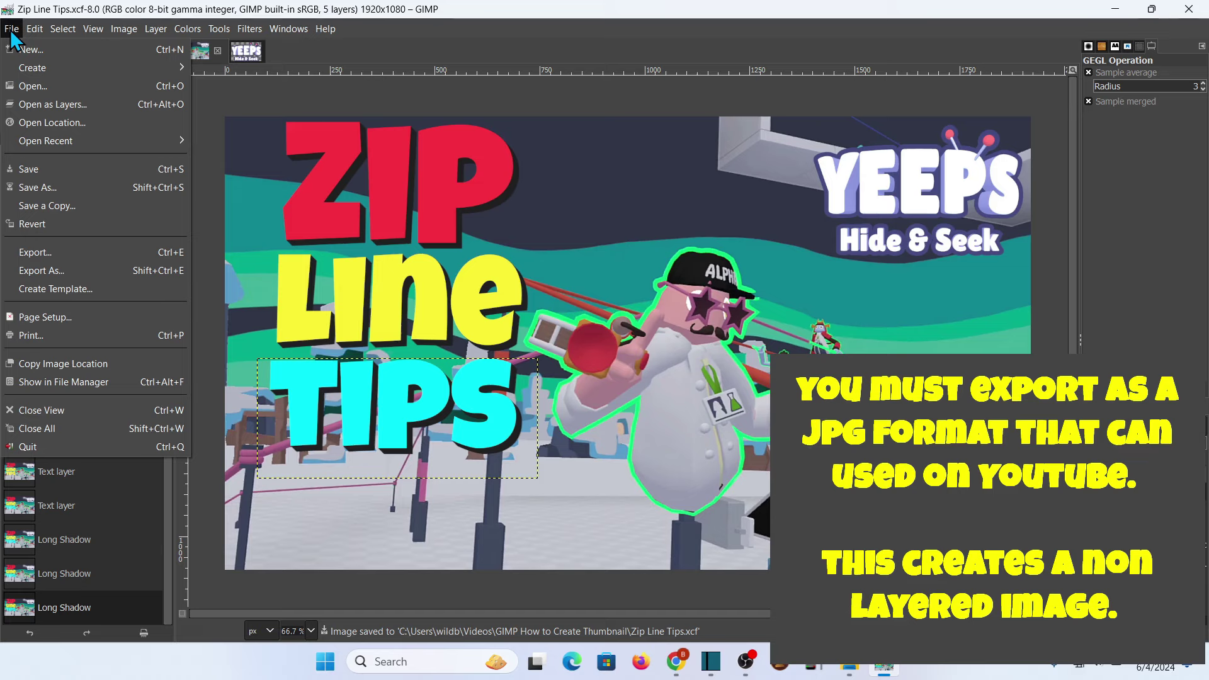
click(24, 269)
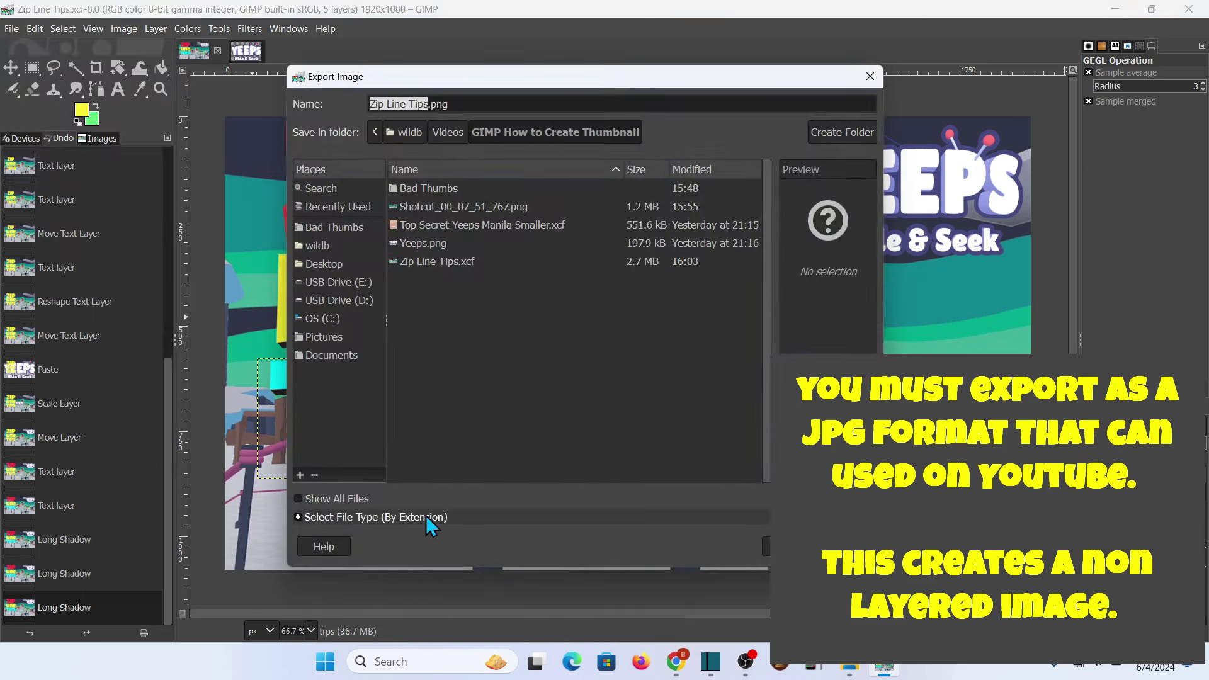
click(426, 515)
scroll(478, 466, down, 4)
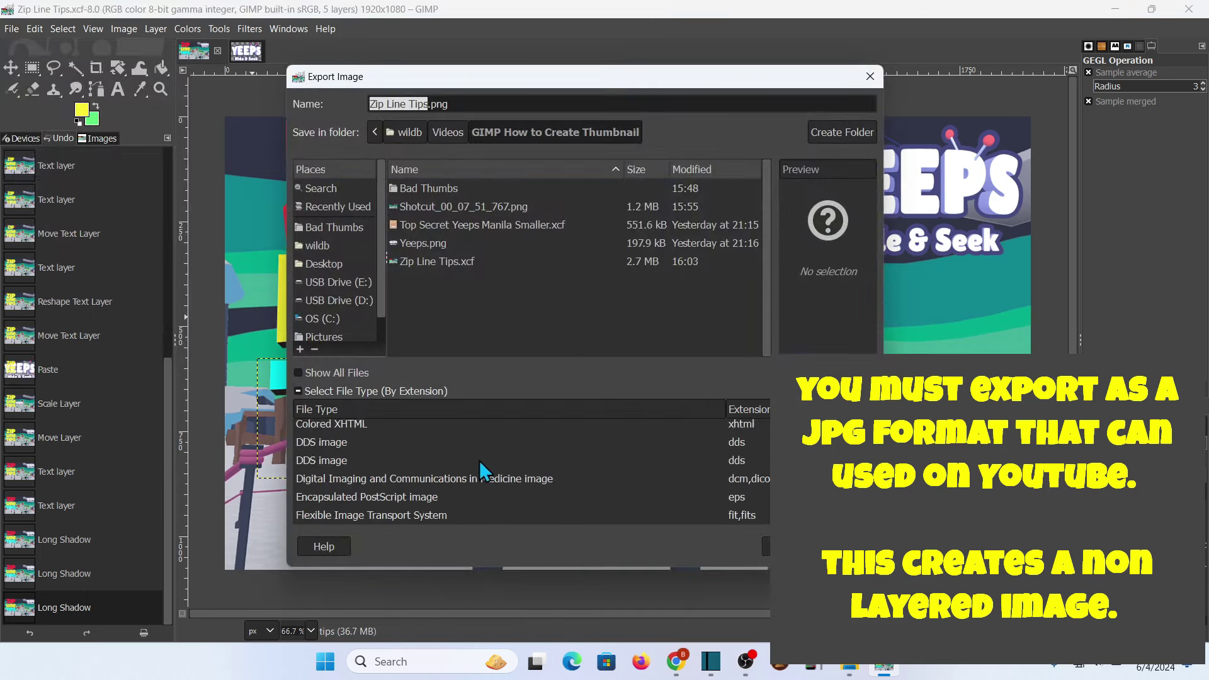
scroll(437, 471, down, 3)
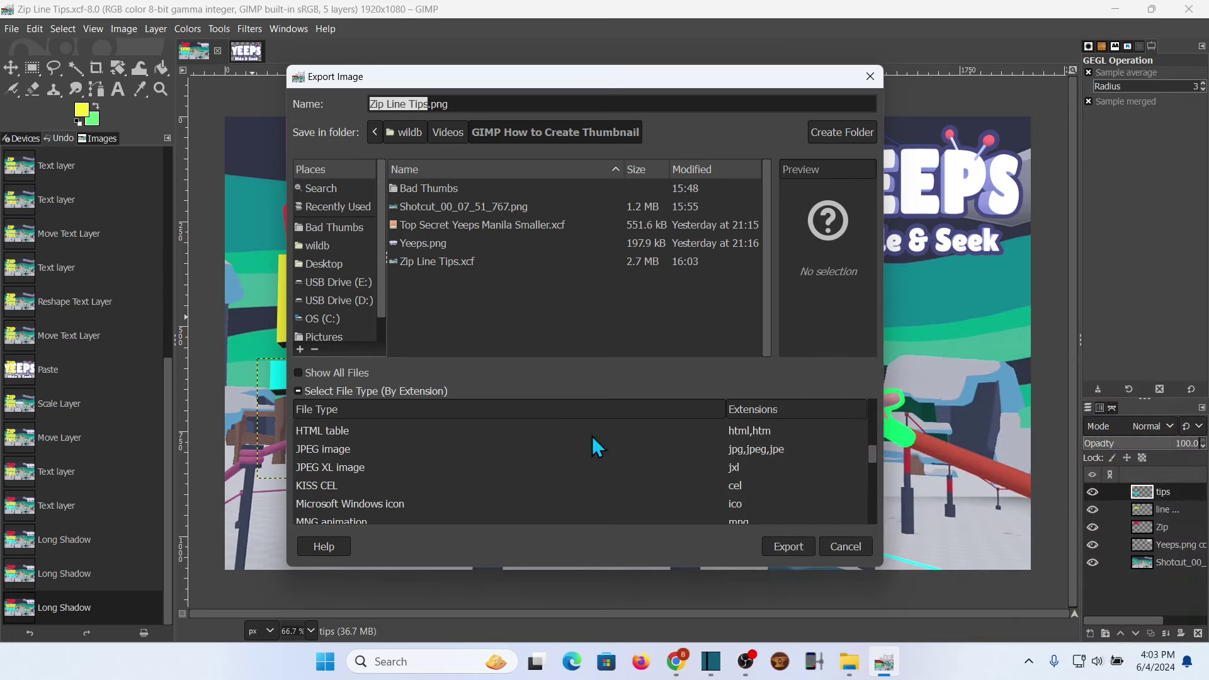
click(320, 448)
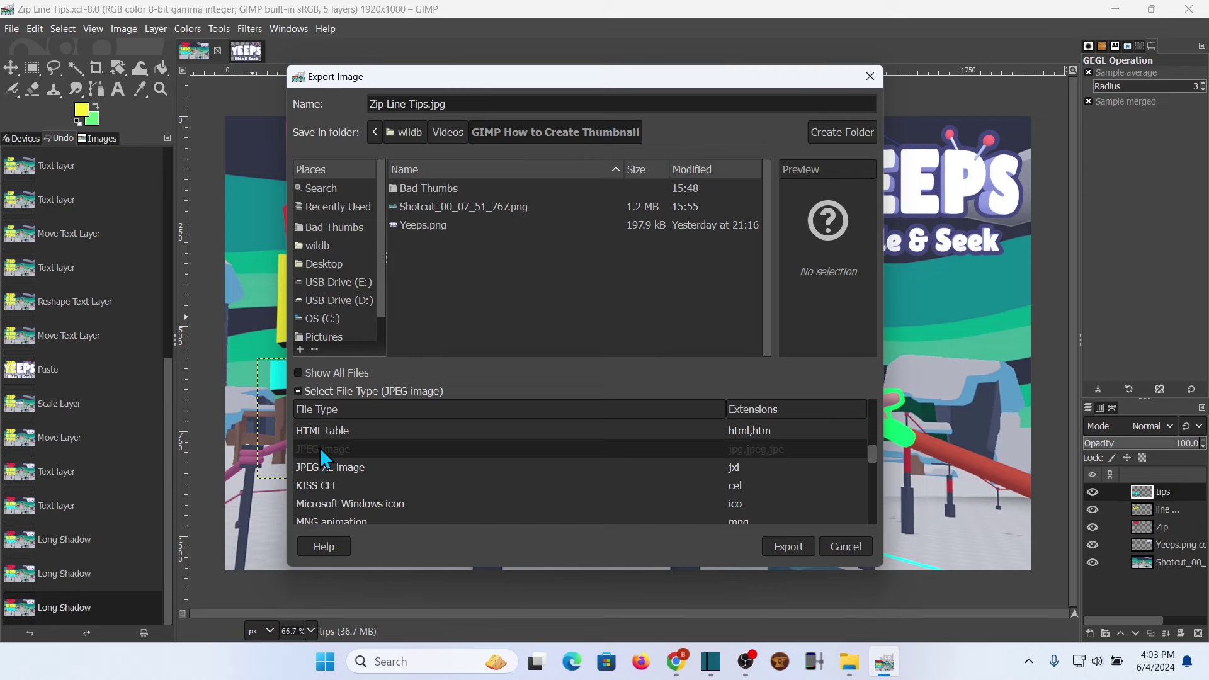
click(792, 545)
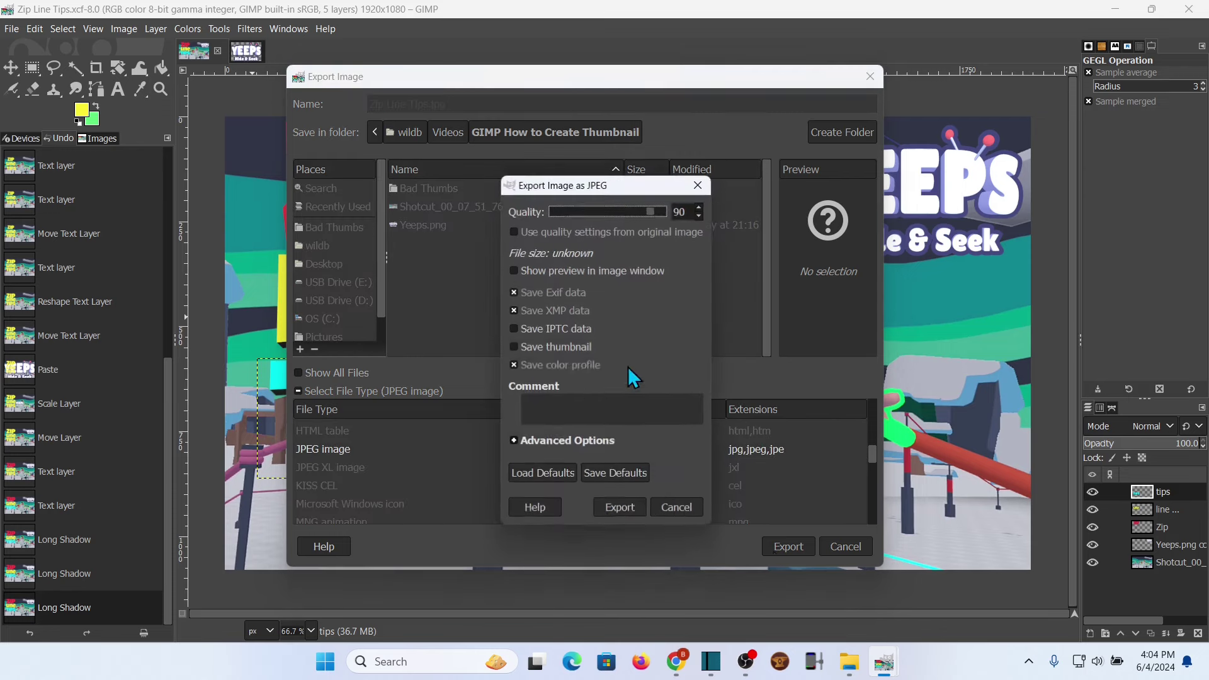
click(624, 508)
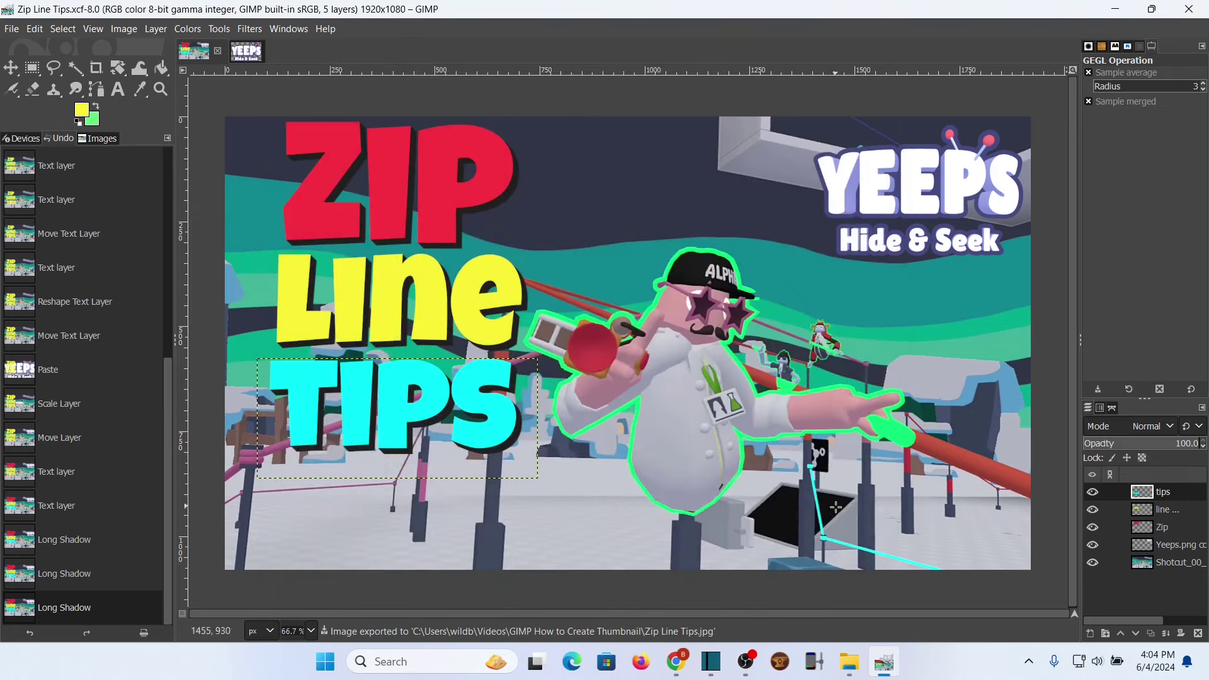
- Switch to File Explorer to see Zip Line Tips.jpg beside its XCF project file
click(850, 667)
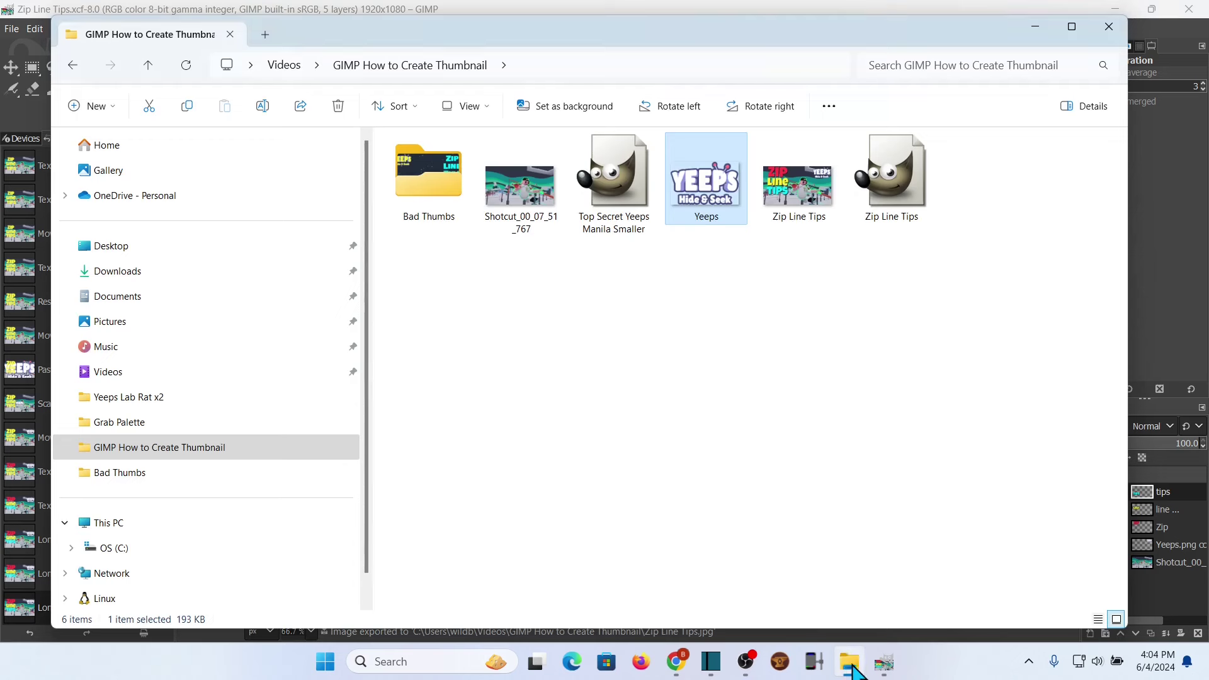
click(818, 315)
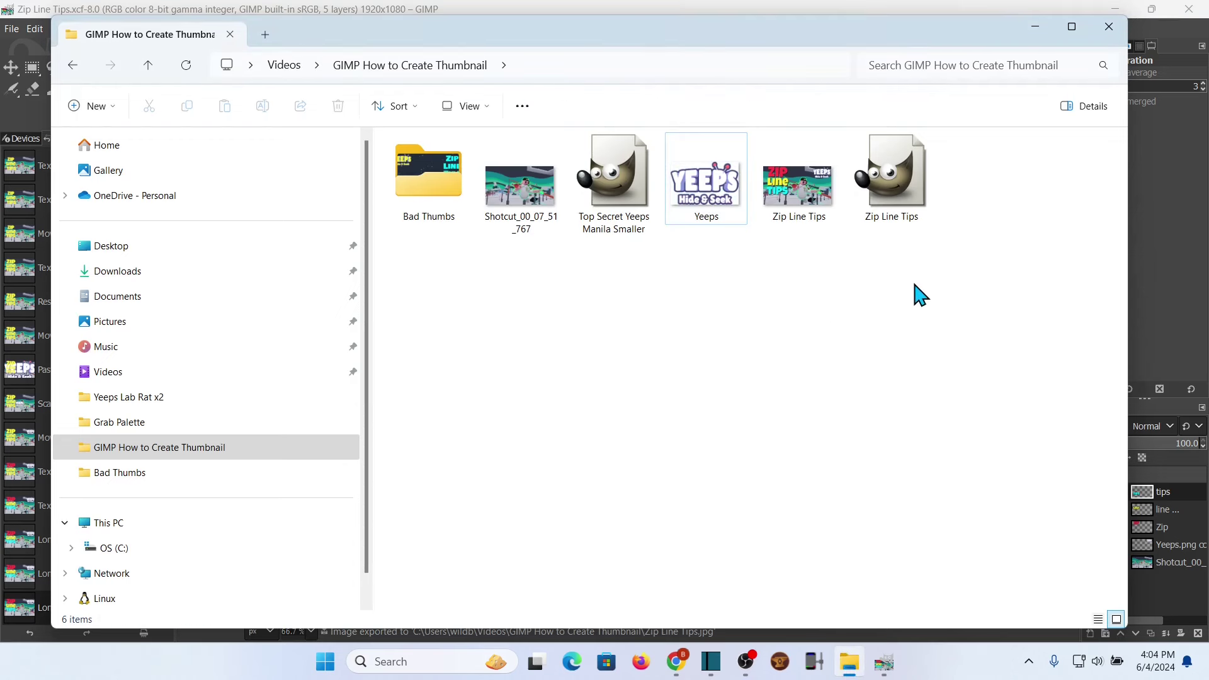